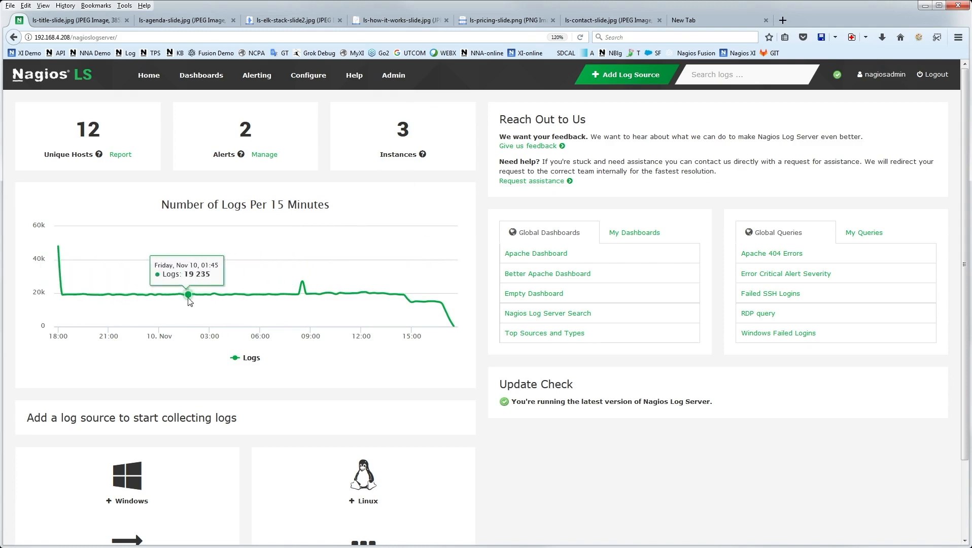
# Look over the home page's log source shortcuts and compare the Global Dashboards and My Dashboards lists.
pyautogui.scroll(-2, 446, 446)
pyautogui.scroll(-1, 457, 429)
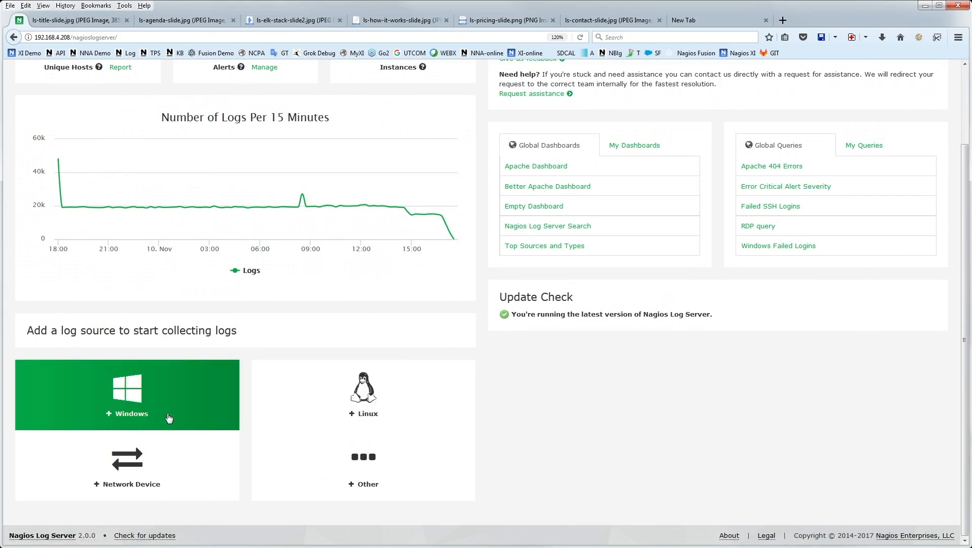
pyautogui.scroll(3, 483, 410)
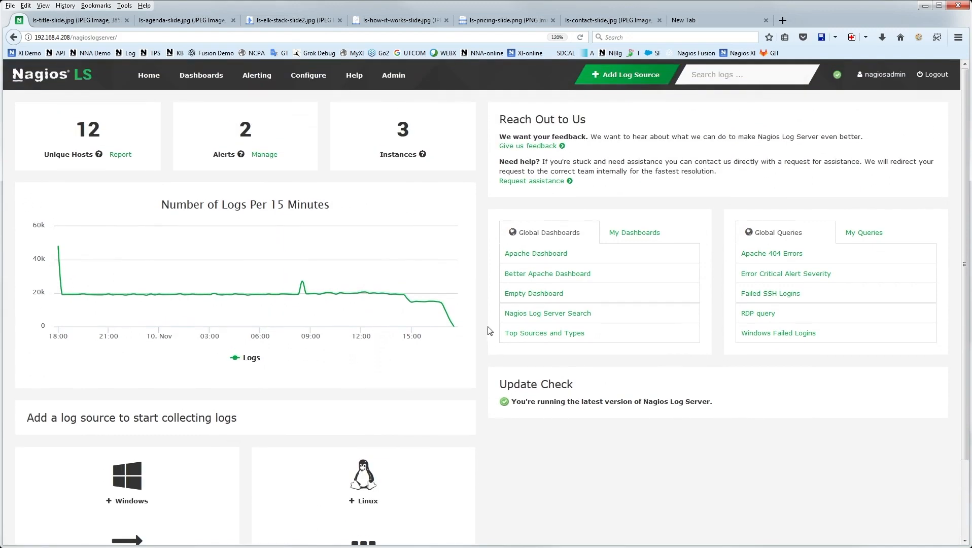
pyautogui.click(630, 234)
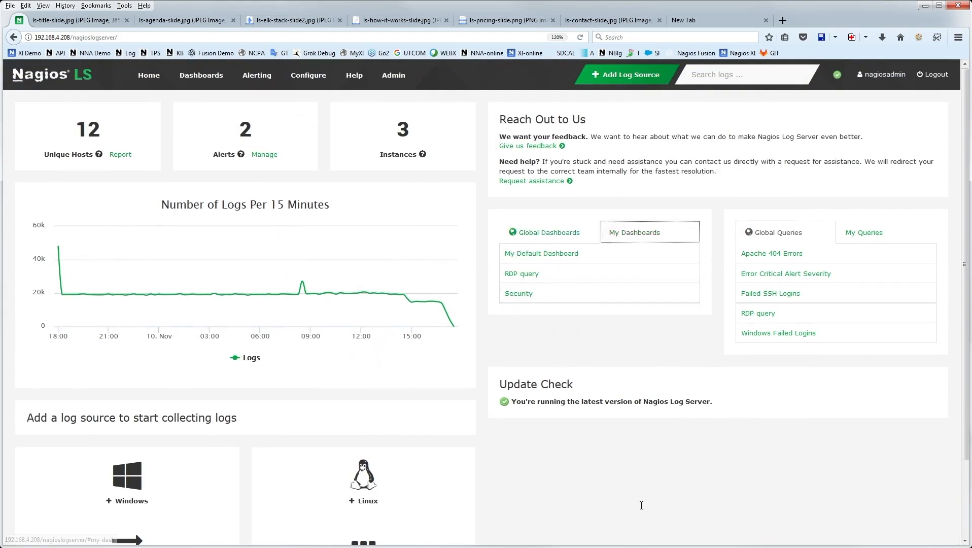
pyautogui.click(550, 234)
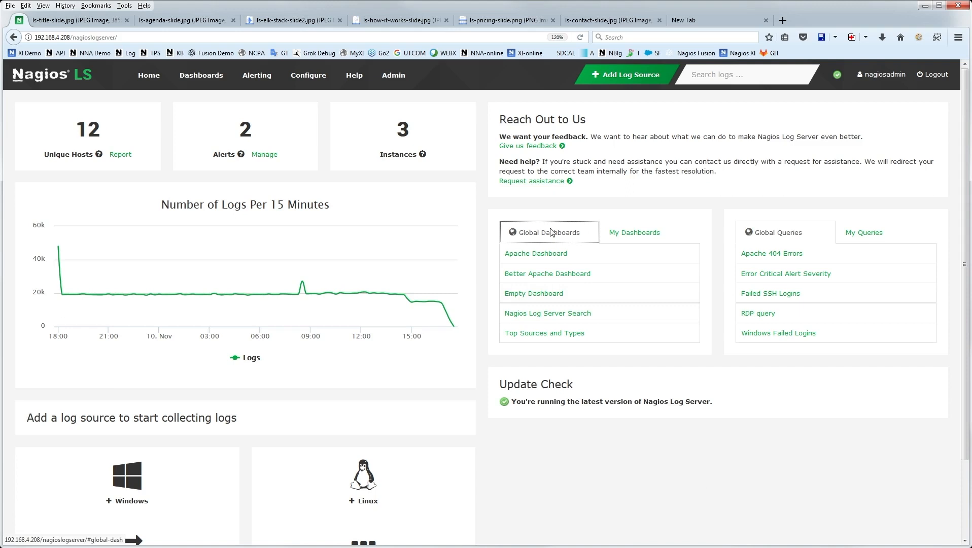
pyautogui.click(634, 236)
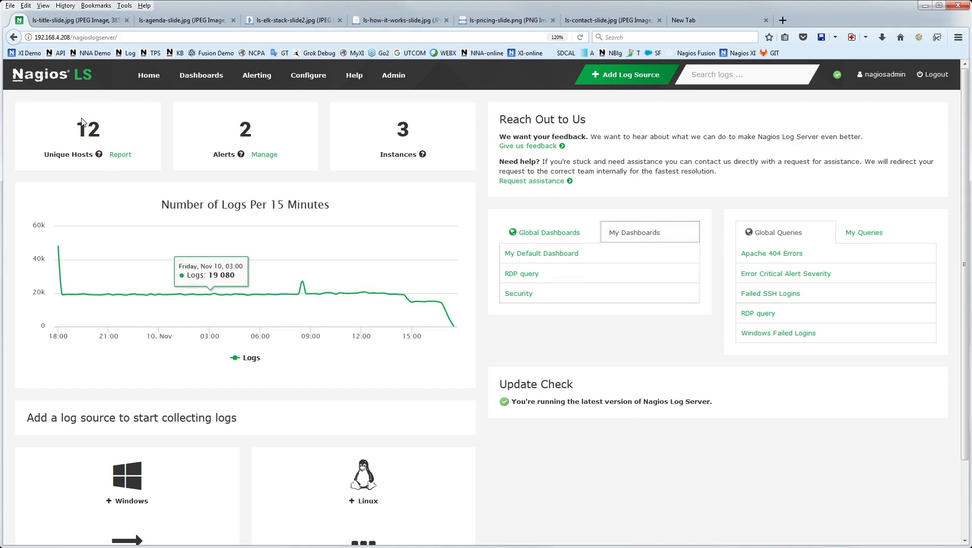
# Examine the Unique Hosts report, including the hosts not sending logs, and return to the home page.
pyautogui.moveTo(104, 127); pyautogui.dragTo(68, 131)
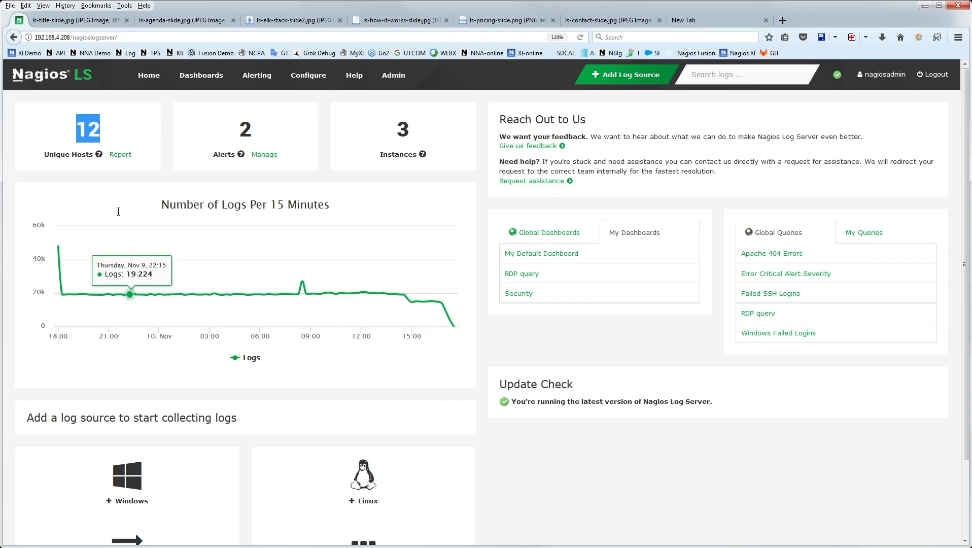
pyautogui.click(120, 155)
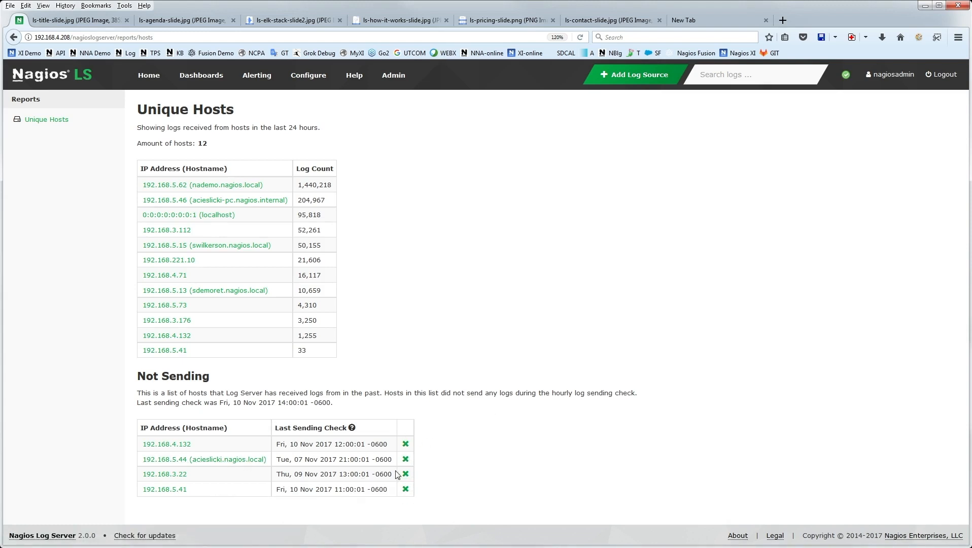
pyautogui.click(145, 81)
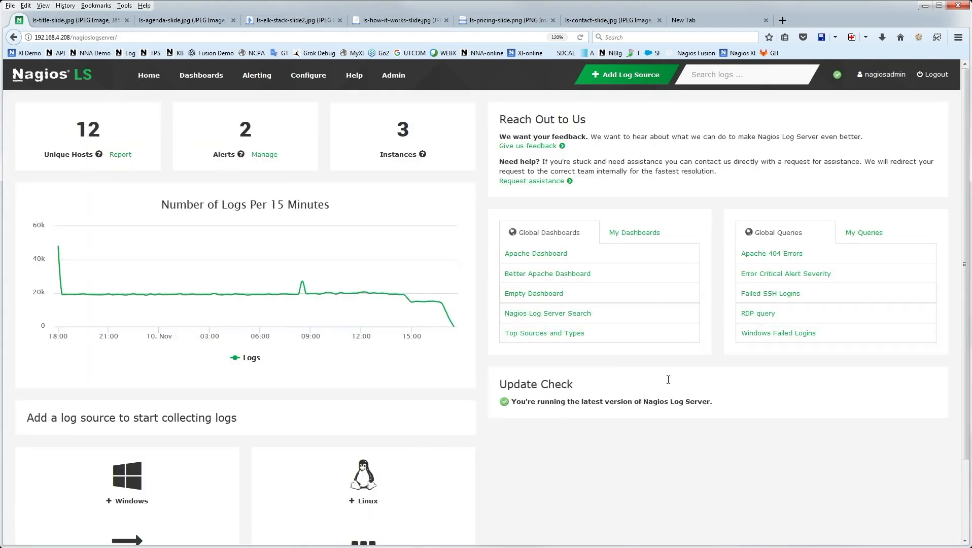
# Open the Add Log Source page and review the system, application, file monitoring and archived log options.
pyautogui.scroll(-3, 571, 376)
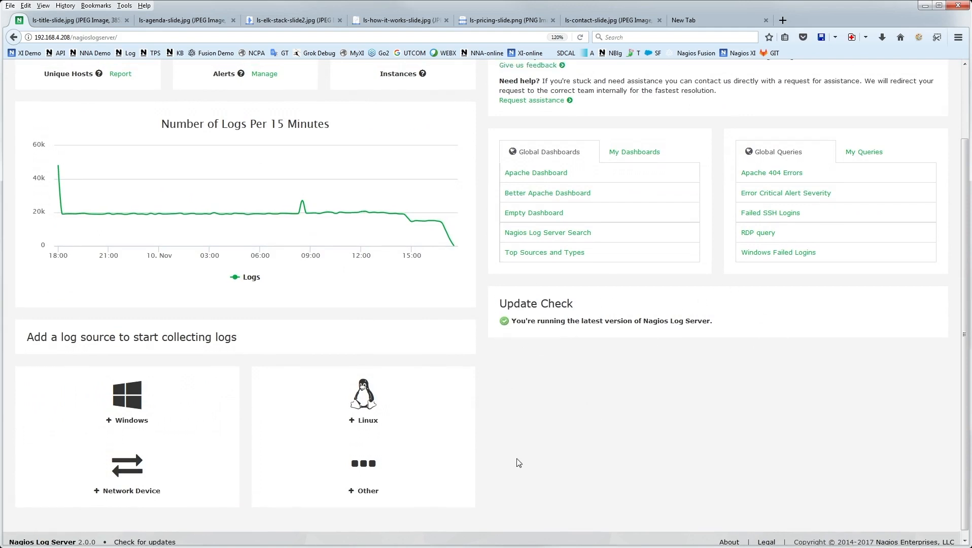
pyautogui.scroll(3, 516, 461)
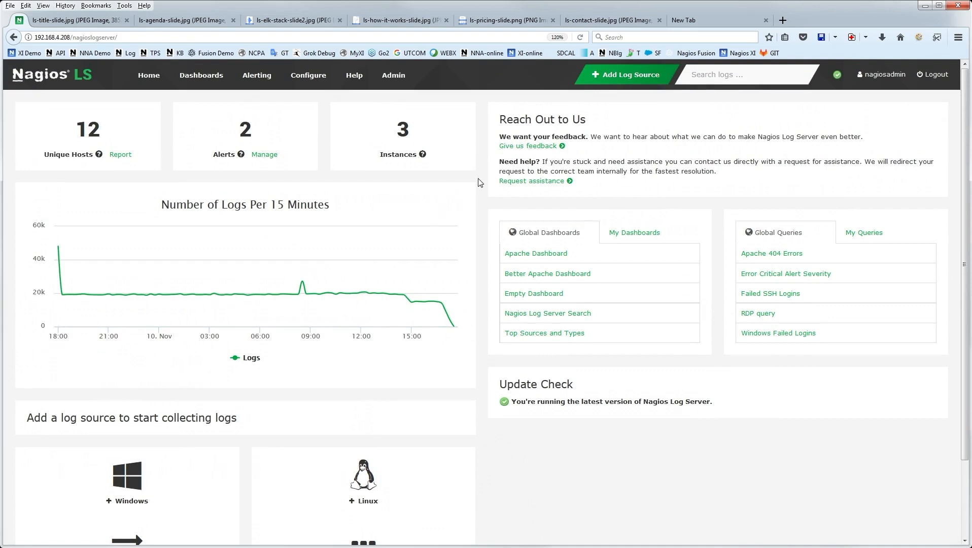
pyautogui.click(617, 81)
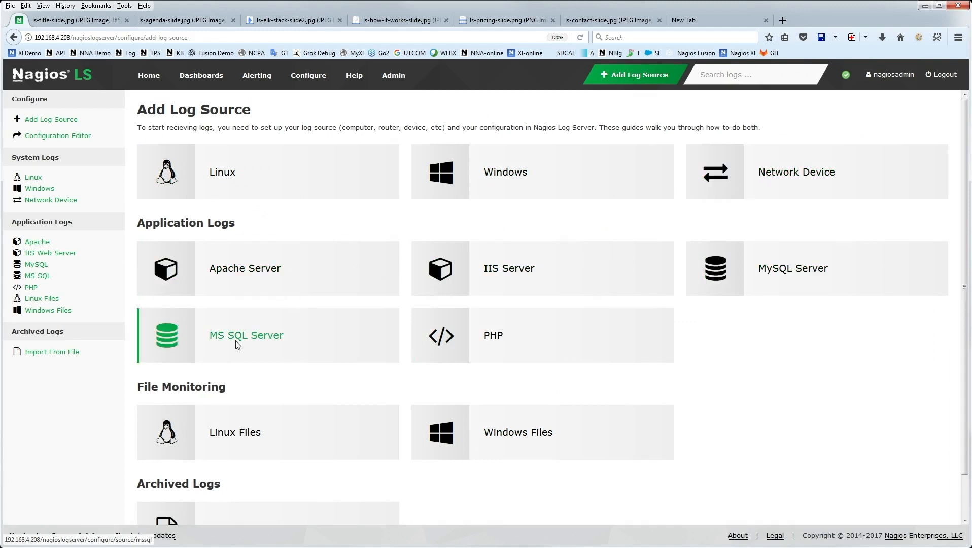
pyautogui.scroll(-2, 784, 410)
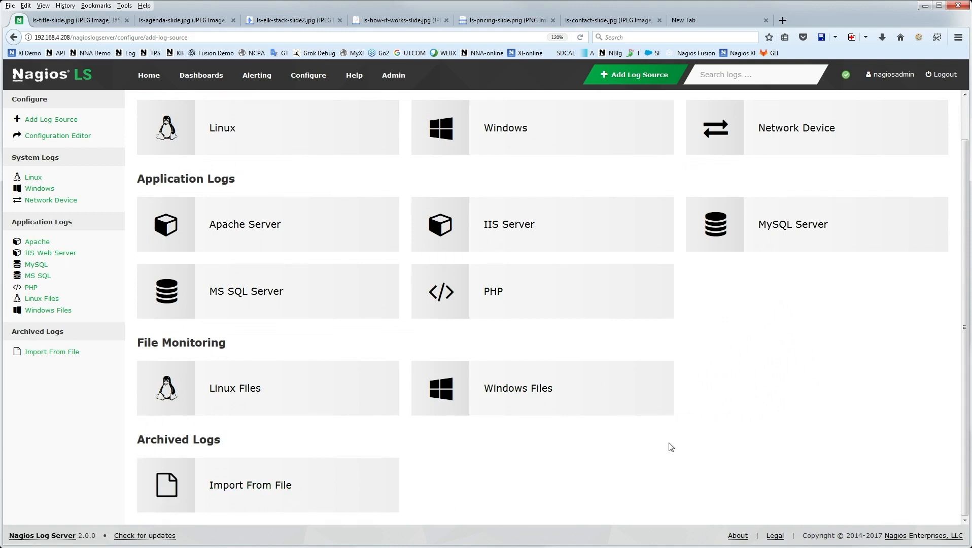
pyautogui.scroll(1, 496, 393)
# Open the Linux log source guide and highlight the automatic setup script commands, including the server address and port.
pyautogui.click(245, 172)
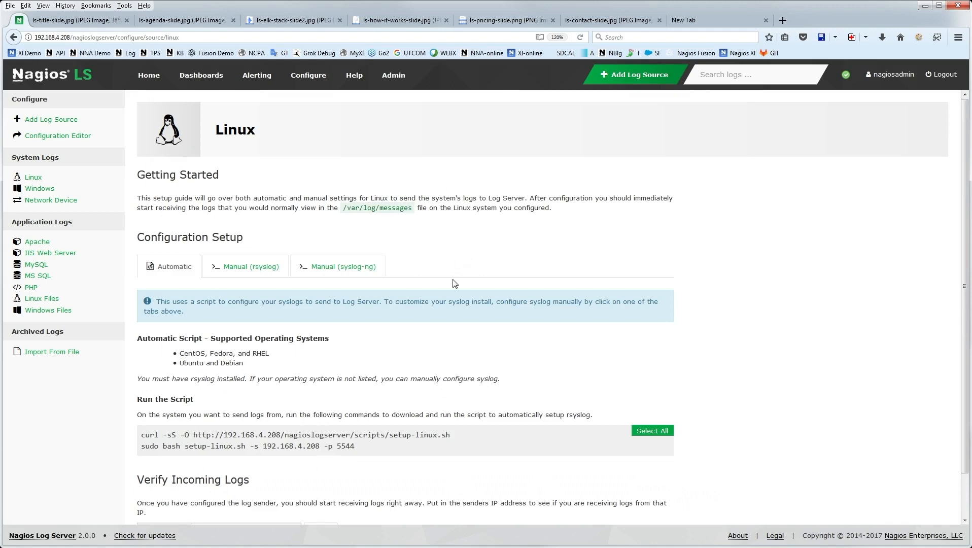
pyautogui.scroll(-1, 495, 325)
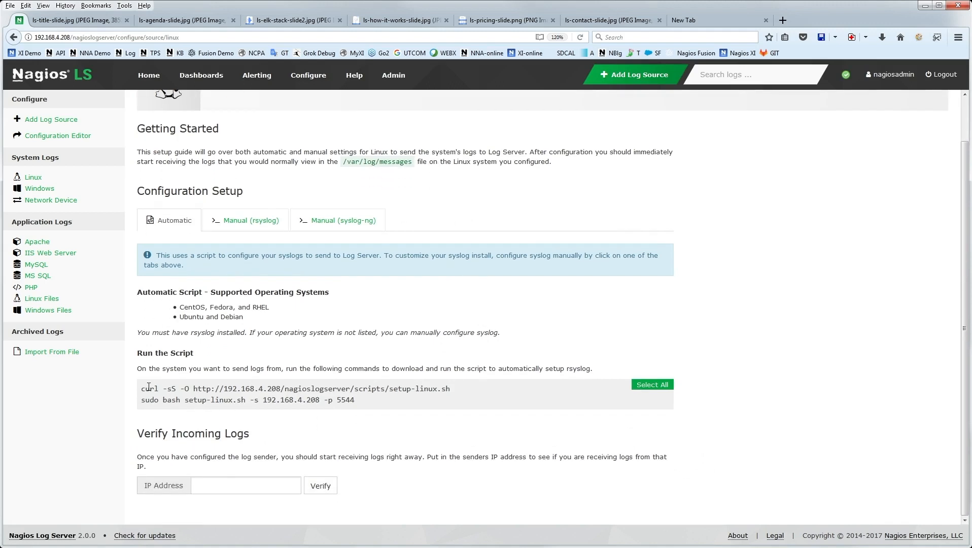
pyautogui.moveTo(144, 387); pyautogui.dragTo(420, 387)
pyautogui.moveTo(355, 401); pyautogui.dragTo(162, 400)
pyautogui.click(129, 406)
pyautogui.moveTo(282, 399); pyautogui.dragTo(325, 405)
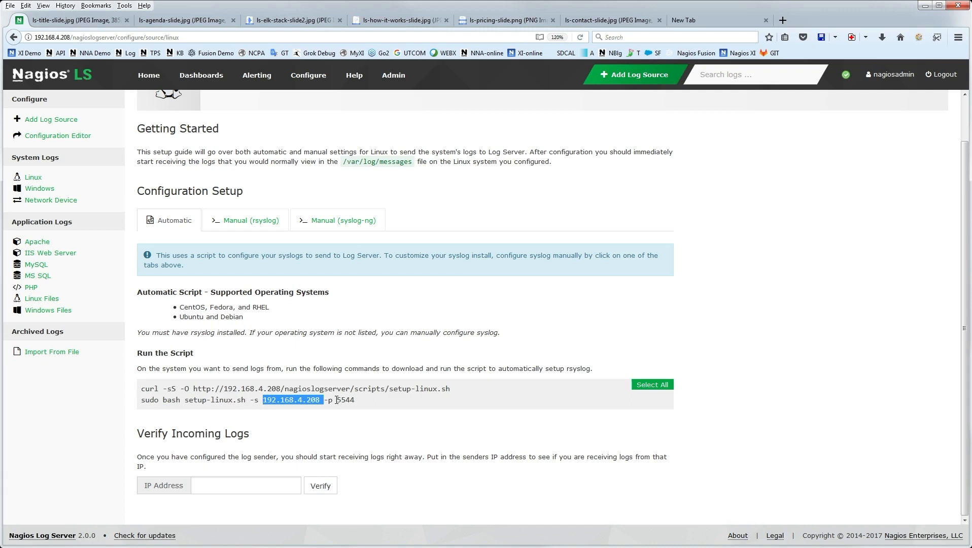
pyautogui.moveTo(337, 400); pyautogui.dragTo(370, 405)
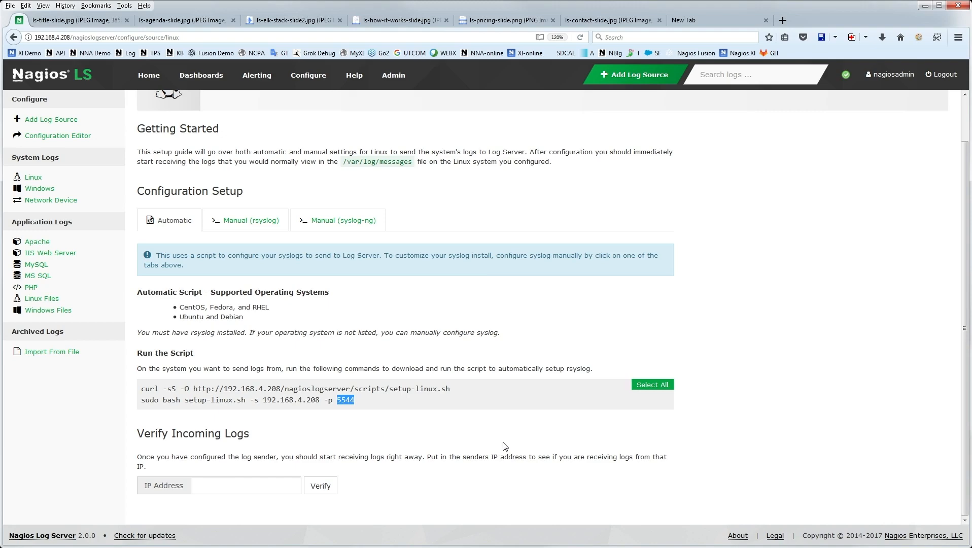
# Examine the Linux guide's manual configuration instructions for rsyslog and syslog-ng.
pyautogui.click(243, 220)
pyautogui.scroll(-2, 435, 409)
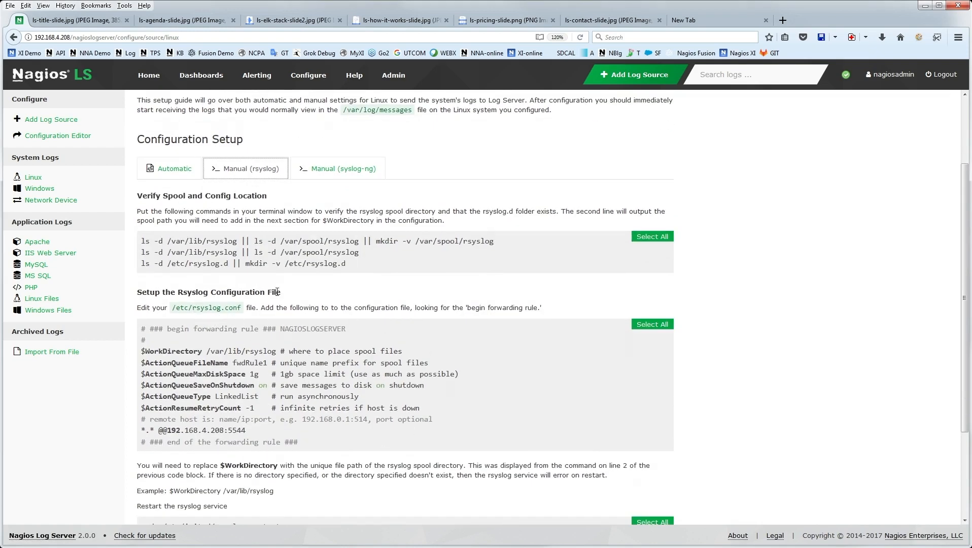
pyautogui.scroll(2, 318, 298)
pyautogui.click(341, 216)
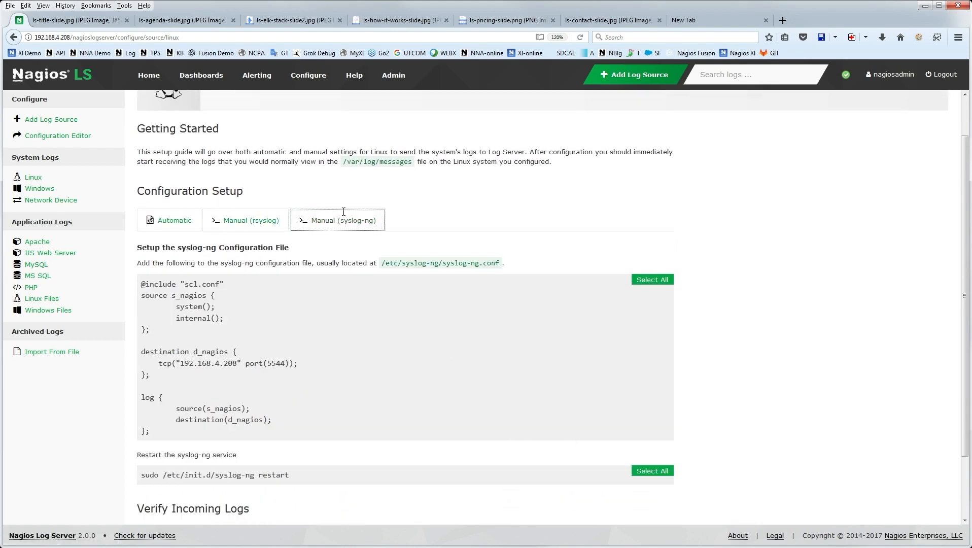
pyautogui.scroll(2, 521, 349)
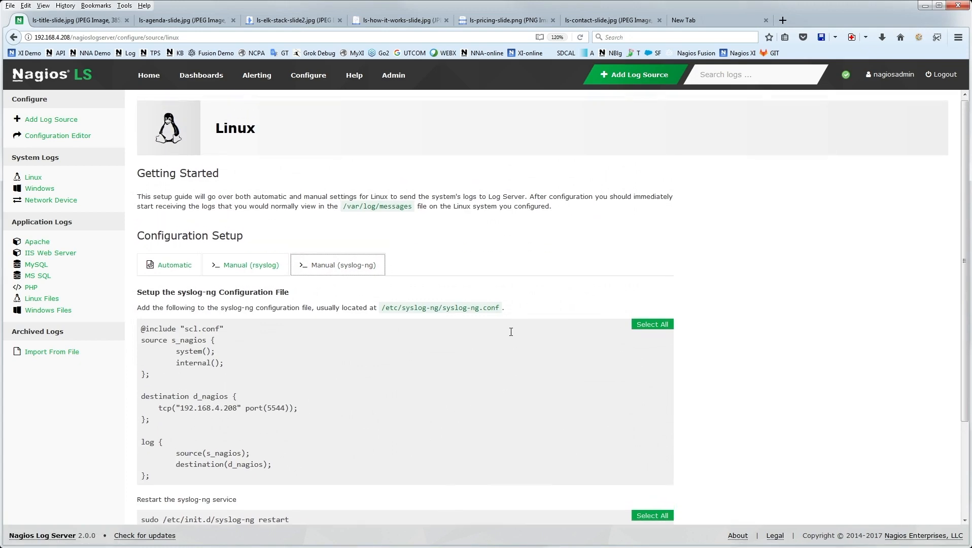
# Open the Windows log source guide and examine the NXLog configuration contents for nxlog.conf.
pyautogui.click(603, 73)
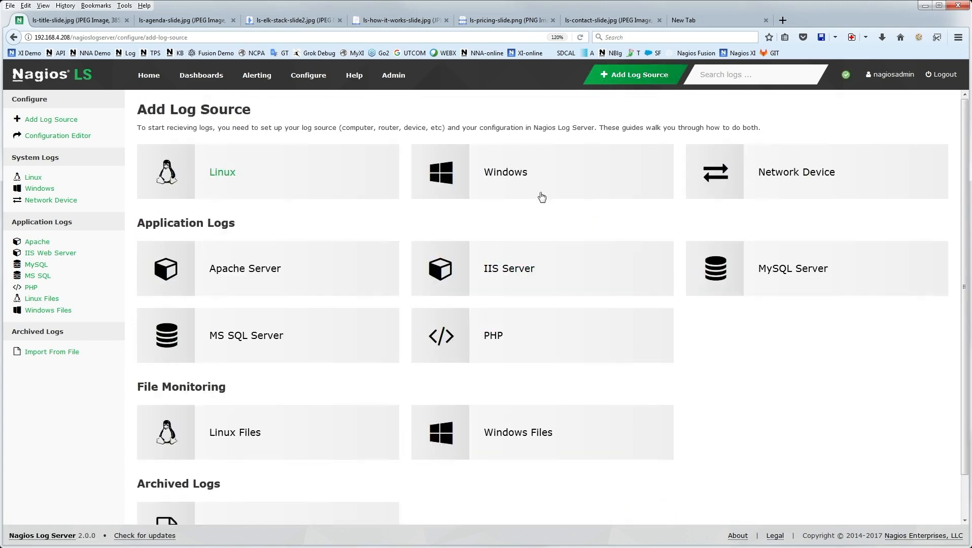
pyautogui.click(461, 180)
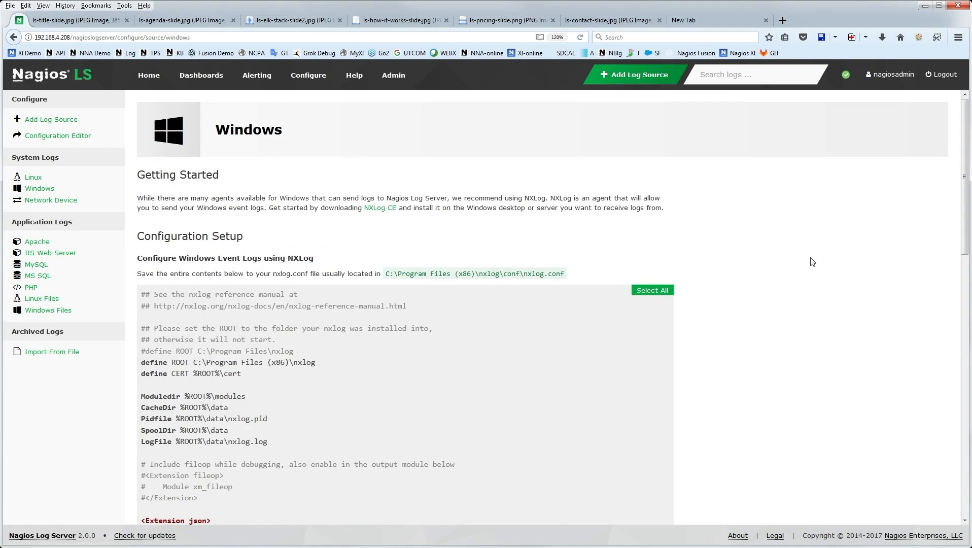
pyautogui.scroll(-2, 780, 291)
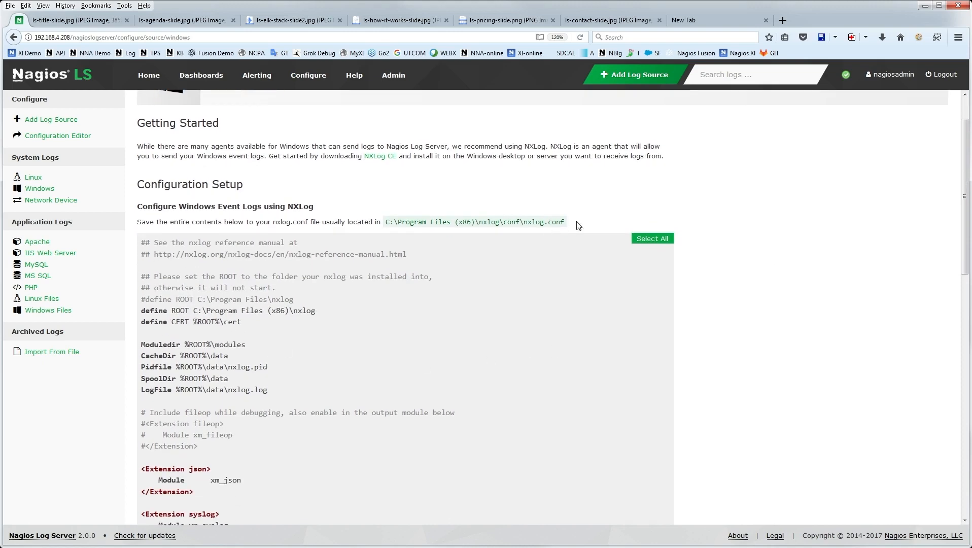
pyautogui.moveTo(143, 243); pyautogui.dragTo(334, 522)
pyautogui.click(381, 306)
pyautogui.scroll(7, 445, 362)
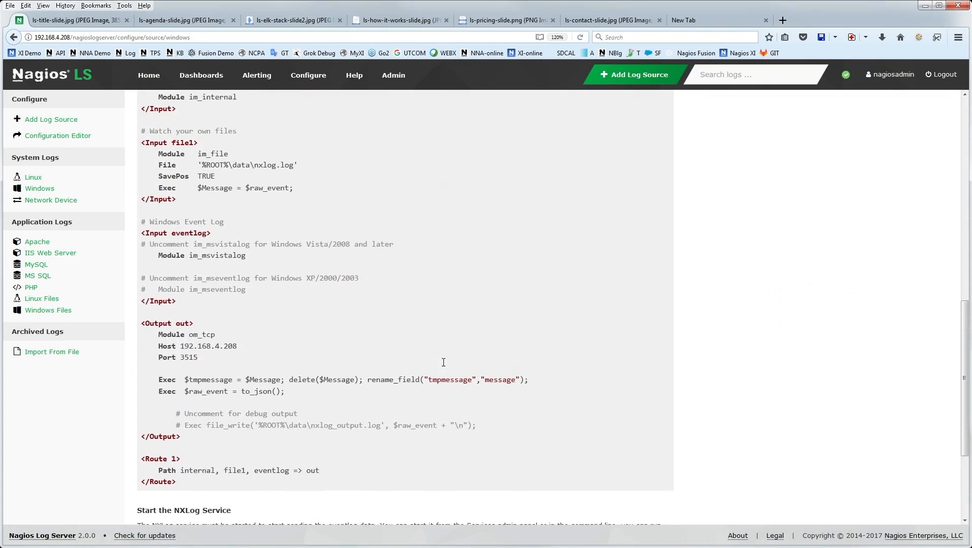
pyautogui.scroll(5, 424, 357)
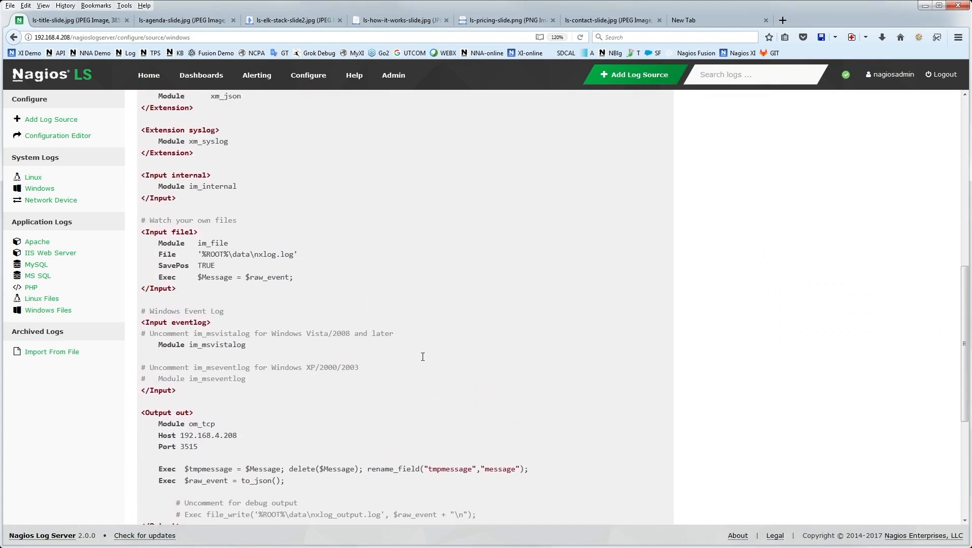
pyautogui.scroll(3, 286, 209)
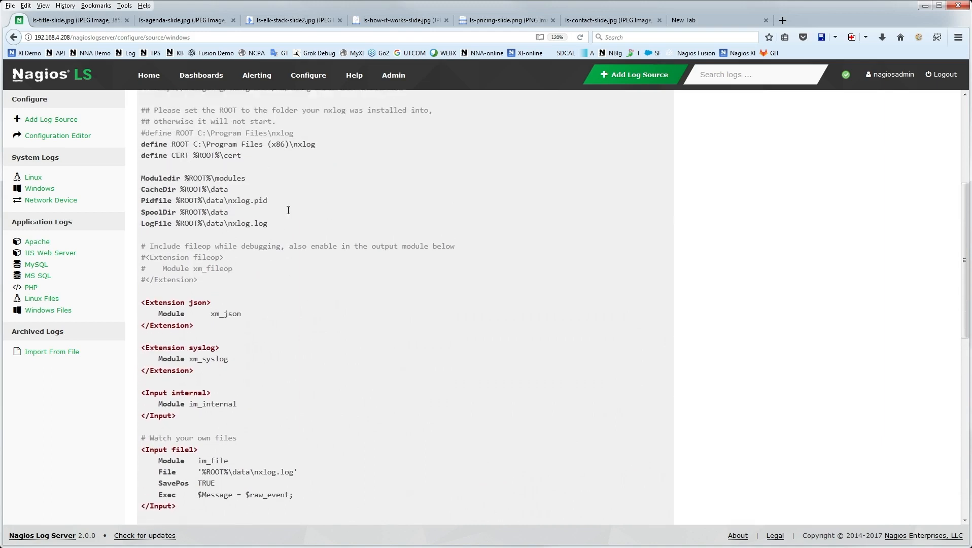
# Highlight the port in the NXLog output section and the "net start nxlog" service command in the Windows guide.
pyautogui.scroll(-10, 287, 213)
pyautogui.moveTo(237, 346); pyautogui.dragTo(178, 357)
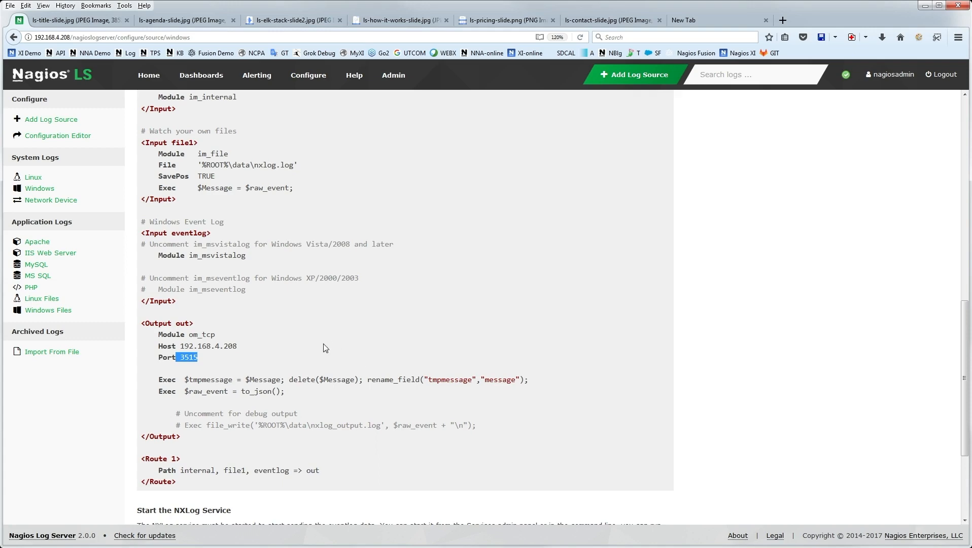
pyautogui.scroll(8, 325, 344)
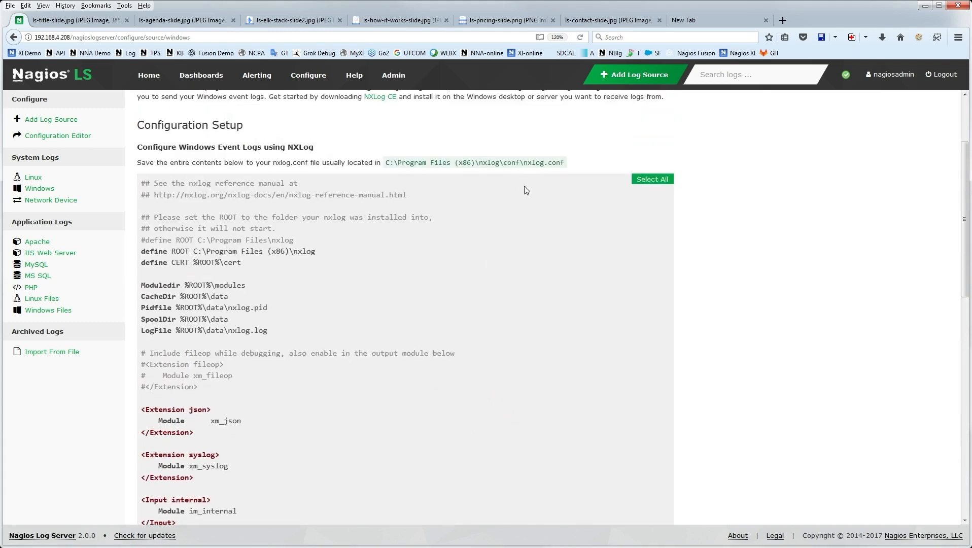
pyautogui.scroll(-10, 507, 254)
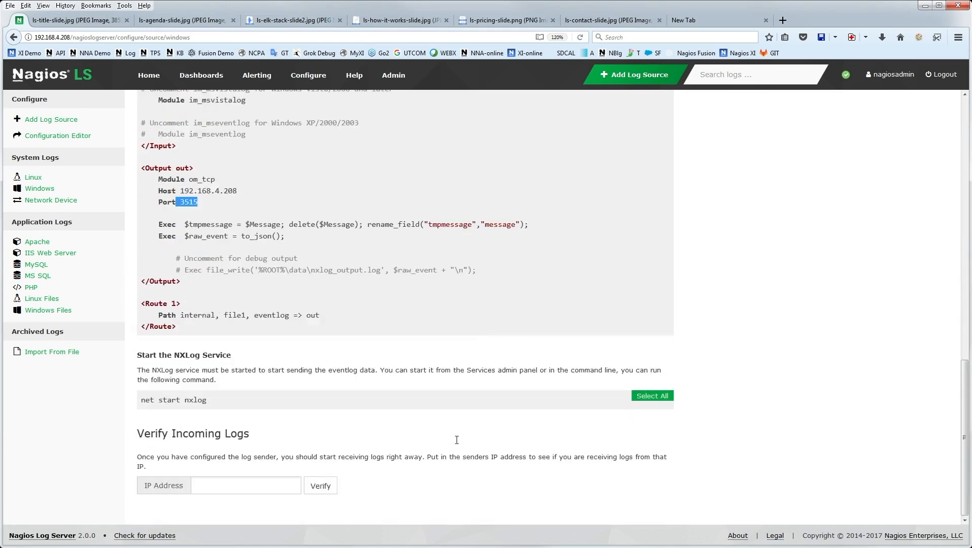
pyautogui.moveTo(215, 400); pyautogui.dragTo(134, 404)
pyautogui.click(374, 517)
pyautogui.scroll(10, 467, 436)
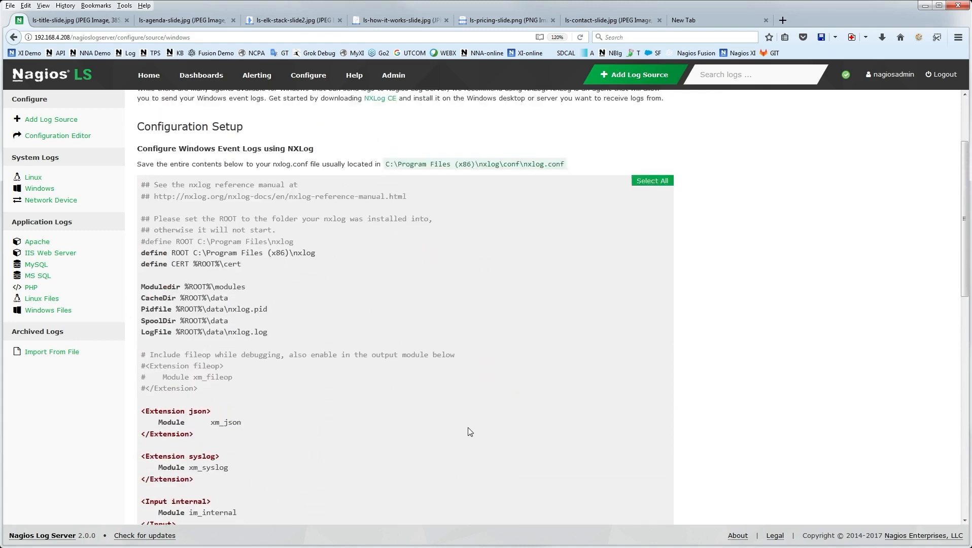
# Open the Network Device log source guide and highlight the log server's address and TCP/UDP port.
pyautogui.scroll(3, 467, 428)
pyautogui.click(635, 75)
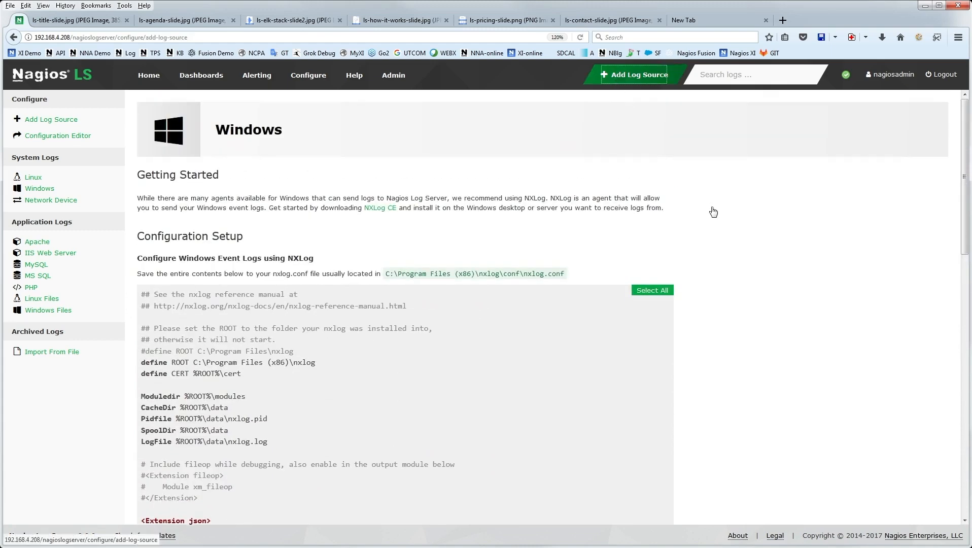
pyautogui.click(776, 182)
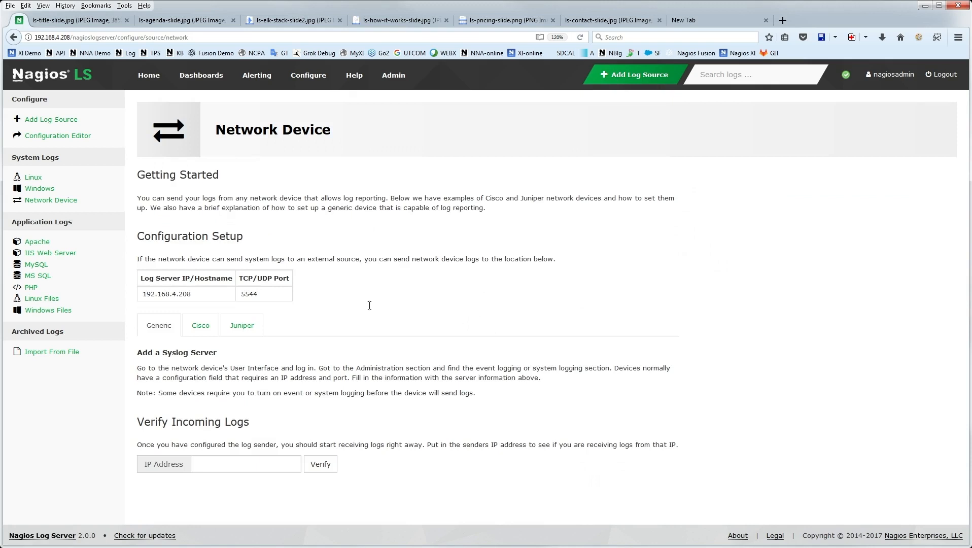
pyautogui.tripleClick(182, 294)
pyautogui.moveTo(267, 297); pyautogui.dragTo(217, 295)
# Examine the Cisco instructions for adding a remote syslog server.
pyautogui.click(203, 328)
pyautogui.scroll(-1, 632, 431)
pyautogui.scroll(-3, 633, 431)
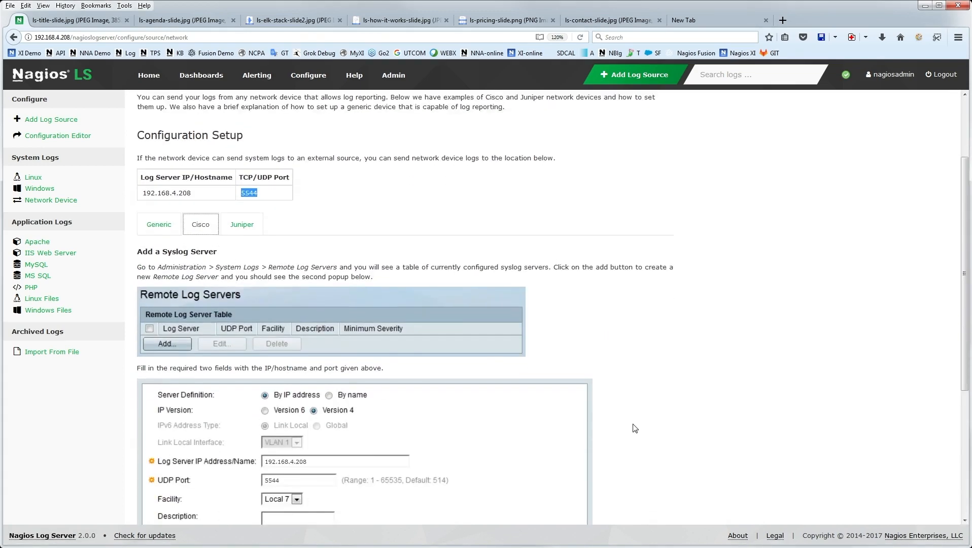
# Examine the Juniper syslog setup instructions and return to the Generic device instructions.
pyautogui.scroll(3, 571, 427)
pyautogui.click(242, 319)
pyautogui.scroll(-1, 603, 410)
pyautogui.scroll(-3, 611, 413)
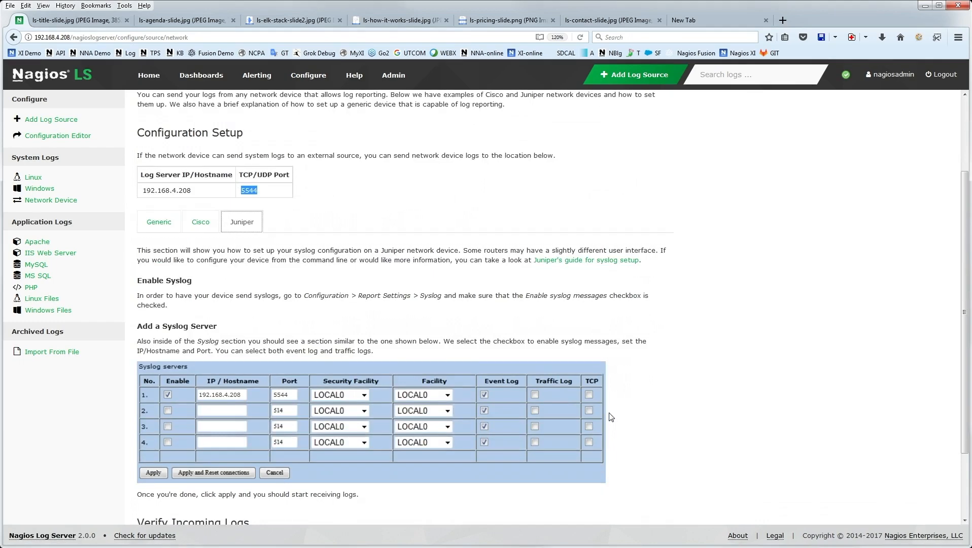
pyautogui.scroll(3, 612, 414)
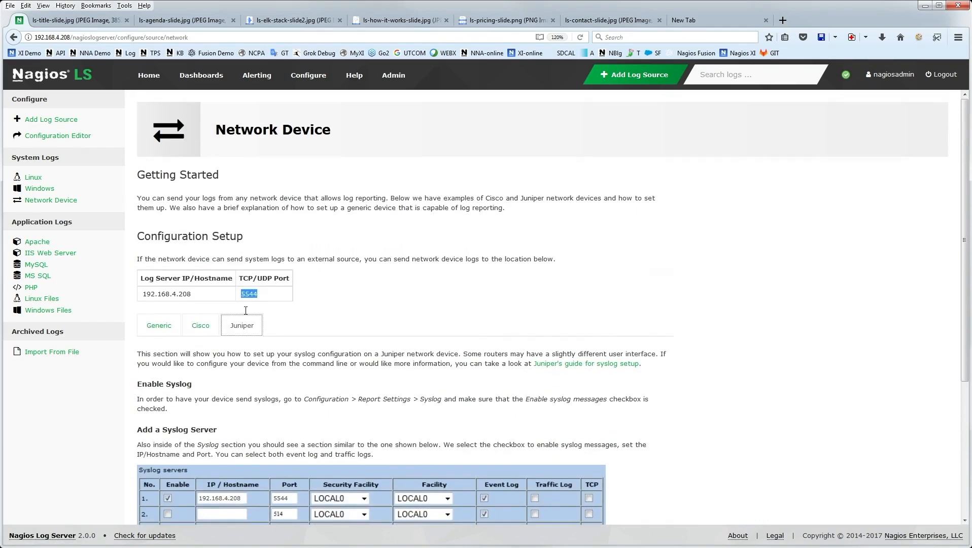
pyautogui.click(203, 327)
pyautogui.click(159, 326)
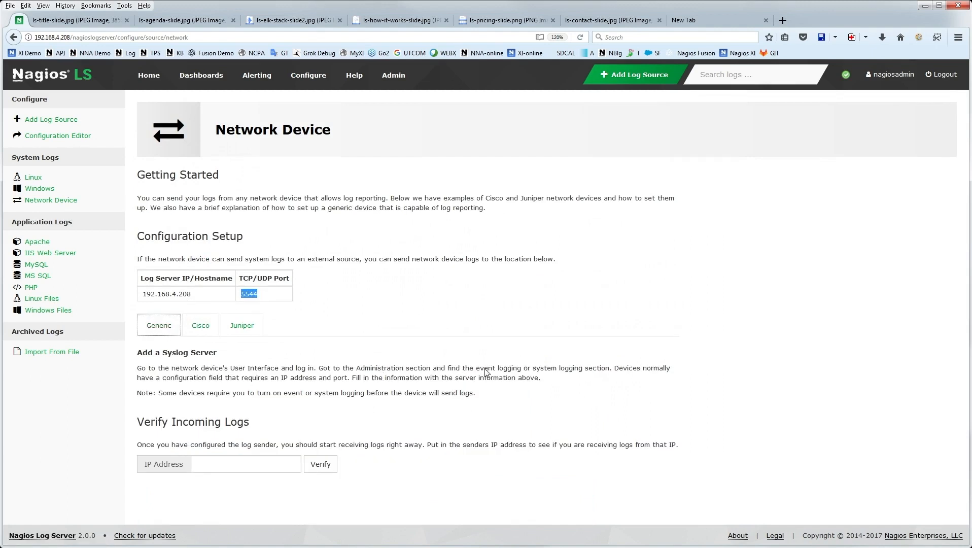
# Open the Apache Server log source guide and highlight the error_log path and apache_error tag in the script command.
pyautogui.click(638, 75)
pyautogui.scroll(-1, 345, 374)
pyautogui.scroll(1, 345, 373)
pyautogui.click(232, 274)
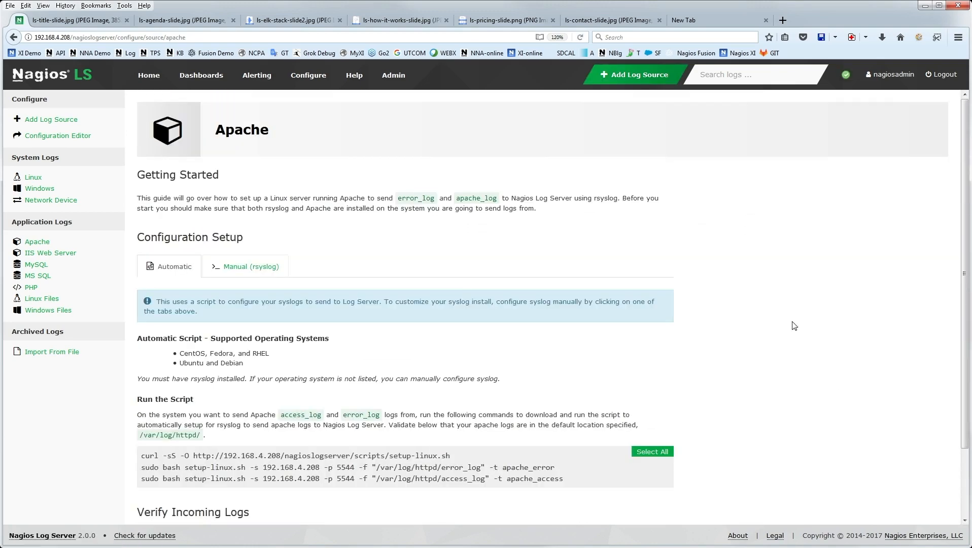
pyautogui.scroll(-1, 791, 322)
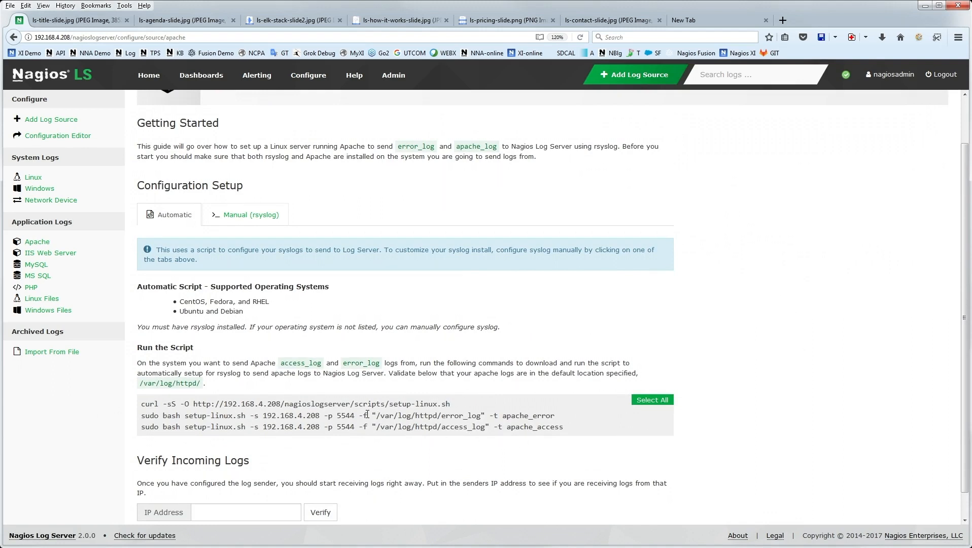
pyautogui.moveTo(372, 416); pyautogui.dragTo(557, 416)
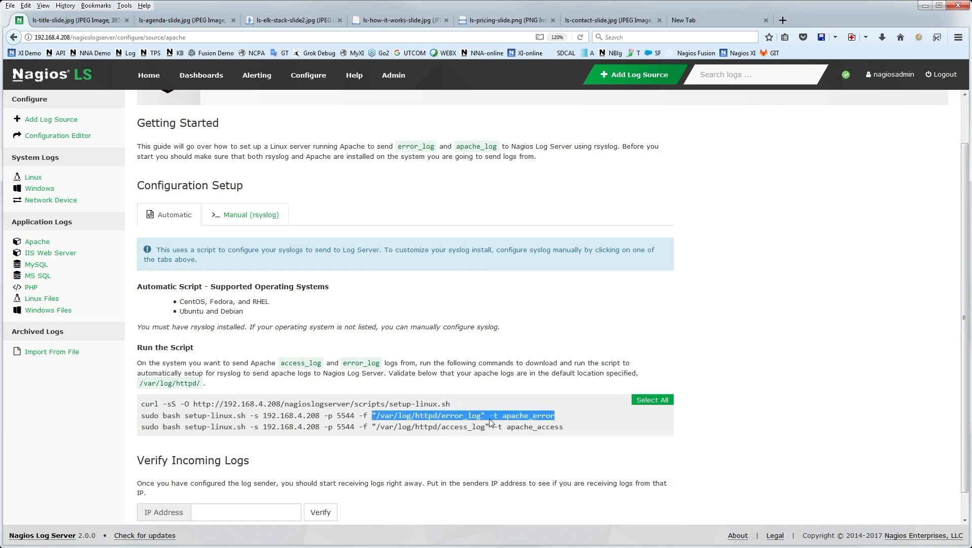
pyautogui.click(703, 439)
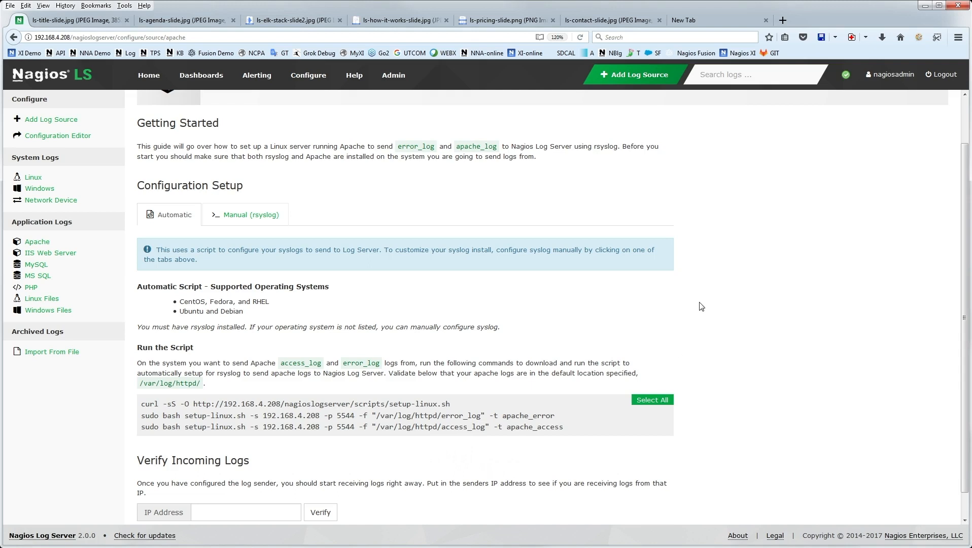
# Open the MySQL Server log source guide and examine its filter requirement and automatic setup script.
pyautogui.click(631, 74)
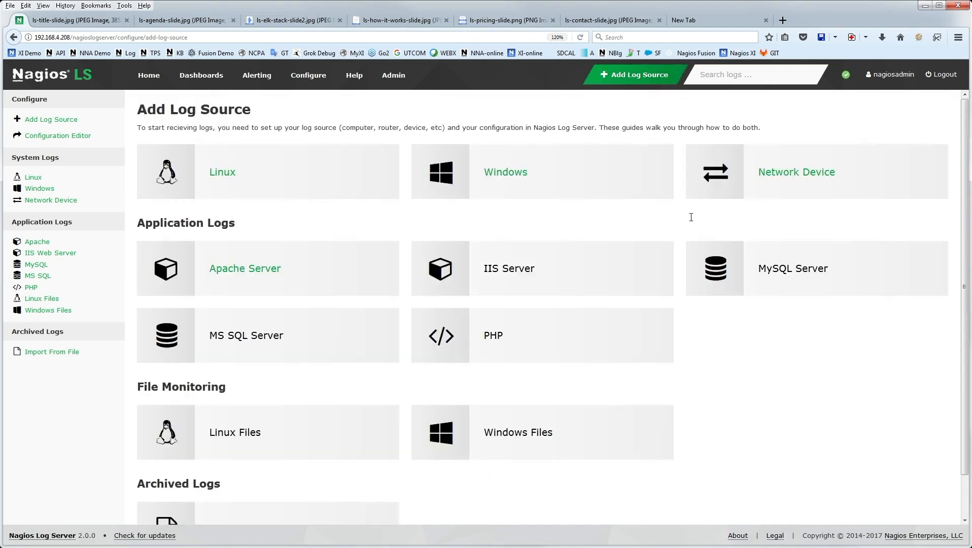
pyautogui.click(796, 268)
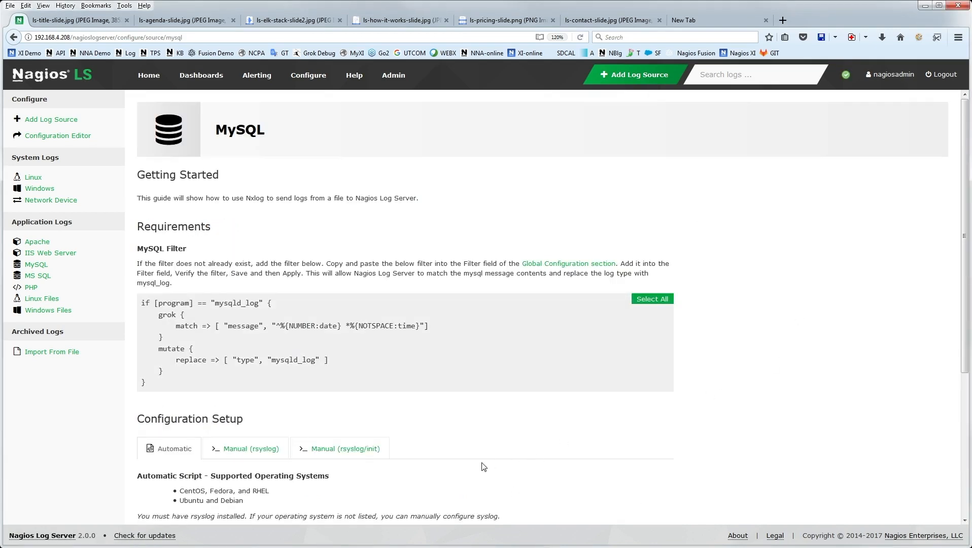
pyautogui.scroll(-1, 421, 337)
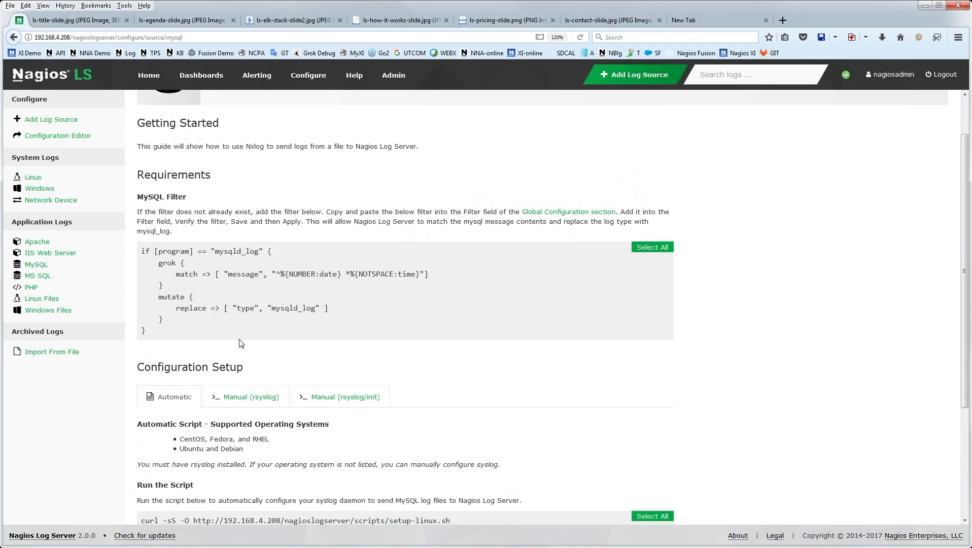
pyautogui.scroll(-2, 408, 296)
pyautogui.scroll(-3, 410, 296)
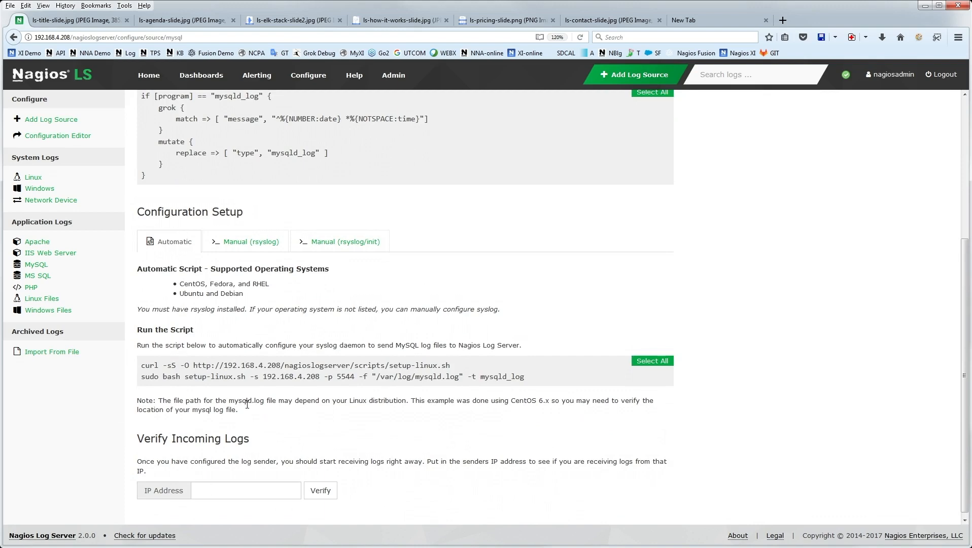
# View the manual rsyslog and rsyslog/init instructions for MySQL, and return to the automatic setup.
pyautogui.click(242, 242)
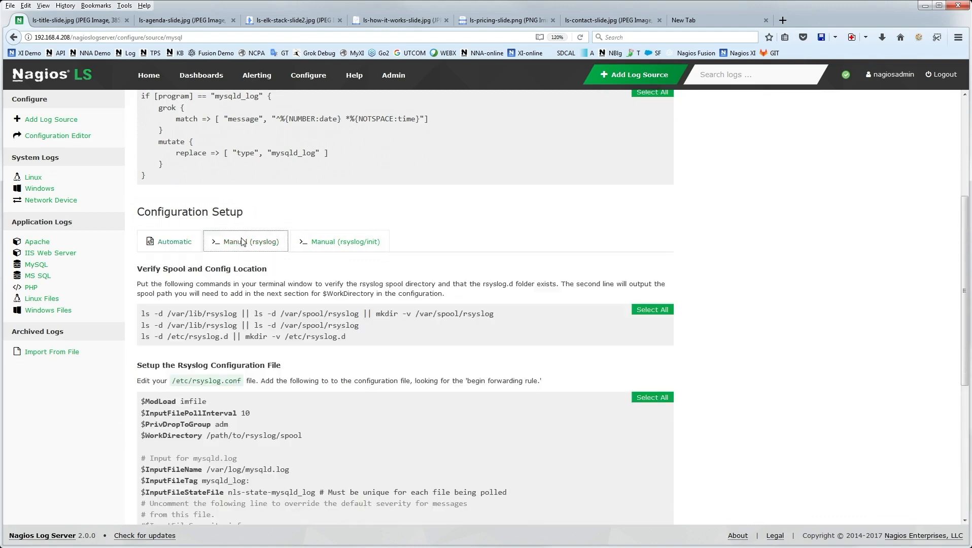
pyautogui.click(332, 242)
pyautogui.click(173, 242)
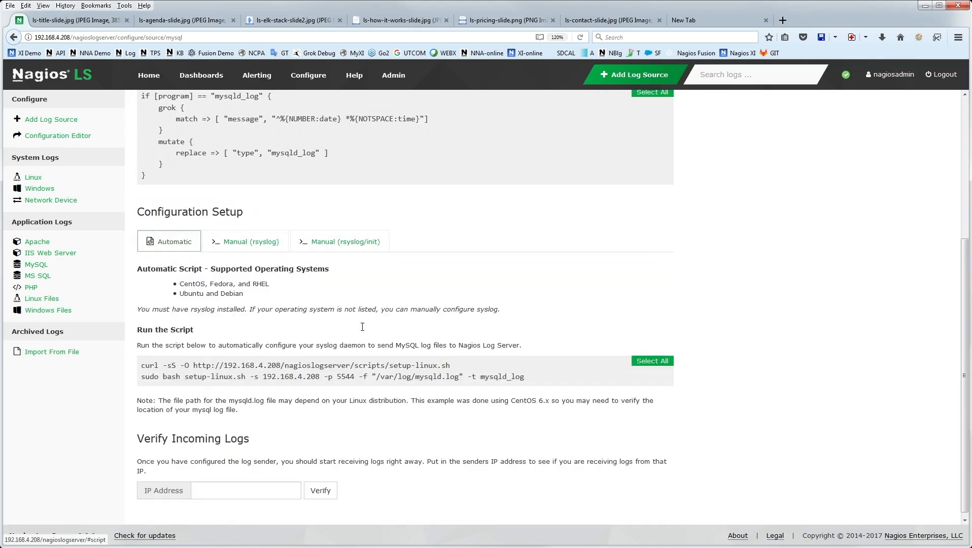
pyautogui.scroll(5, 417, 351)
# Open the MS SQL Server log source guide and go to the IP address field for verifying incoming logs.
pyautogui.click(615, 75)
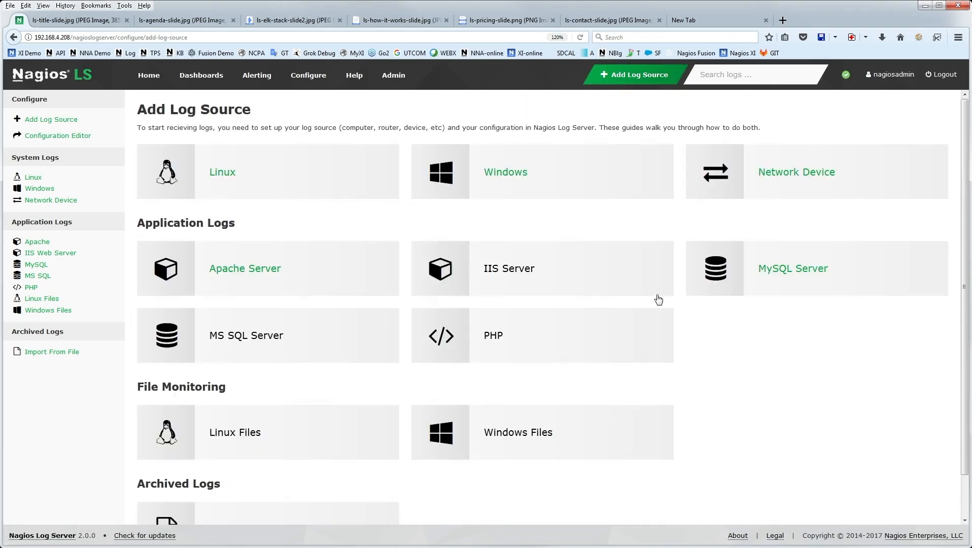
pyautogui.click(254, 335)
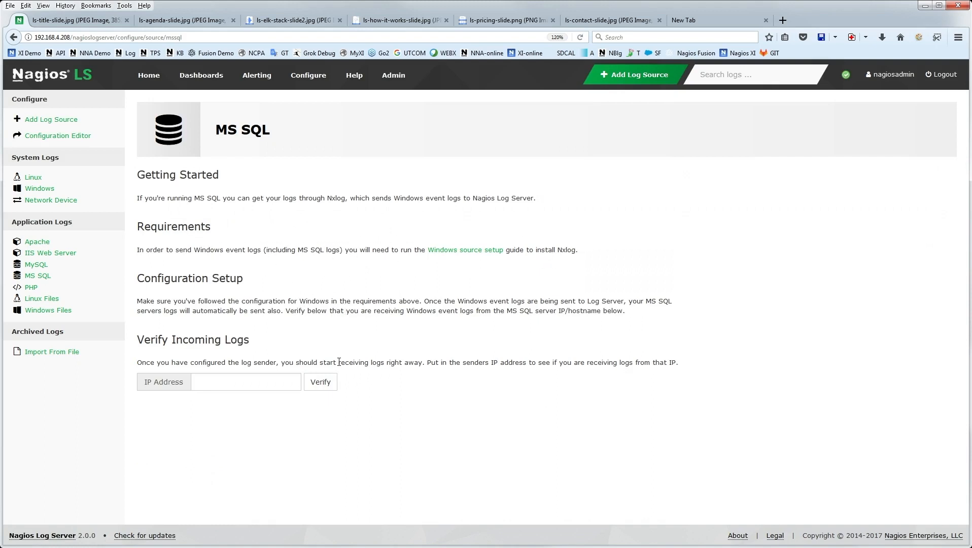
pyautogui.click(213, 377)
# Open the archived logs guide for importing from file and examine the shipper.py script requirements and example commands.
pyautogui.click(612, 75)
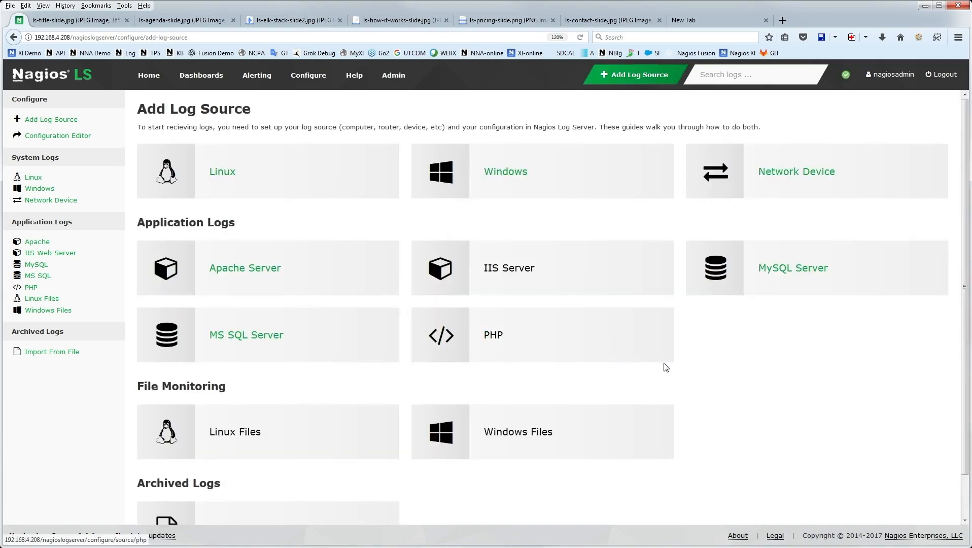
pyautogui.scroll(-2, 666, 367)
pyautogui.click(306, 488)
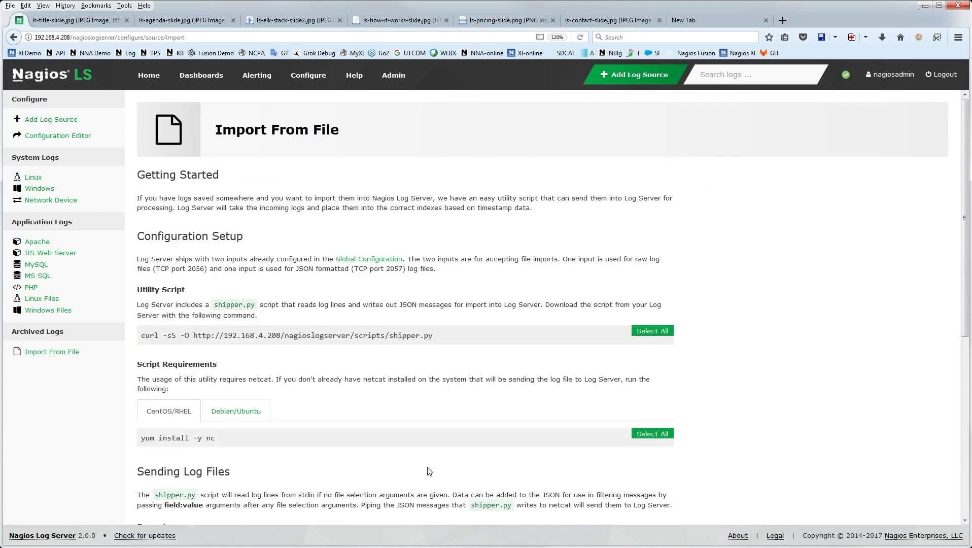
pyautogui.scroll(-2, 424, 256)
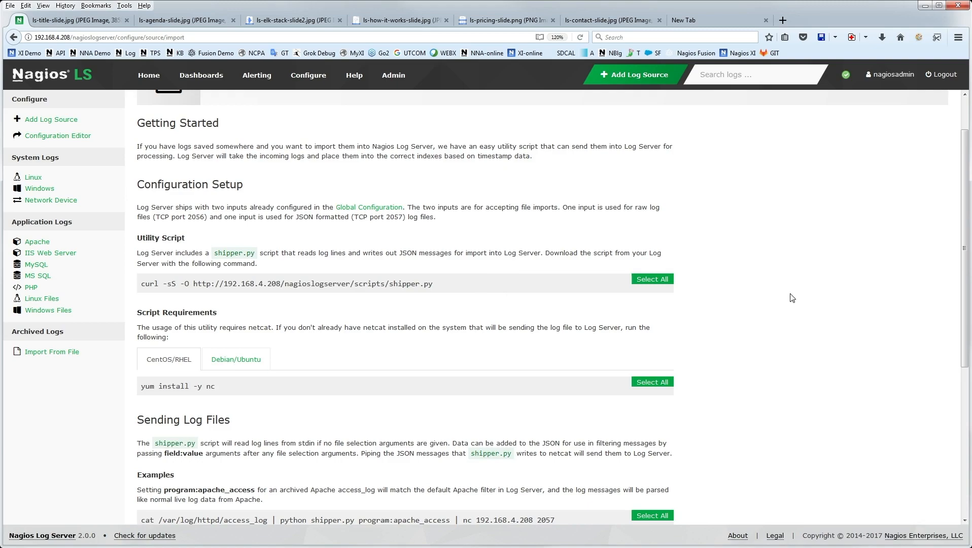
pyautogui.scroll(-3, 446, 375)
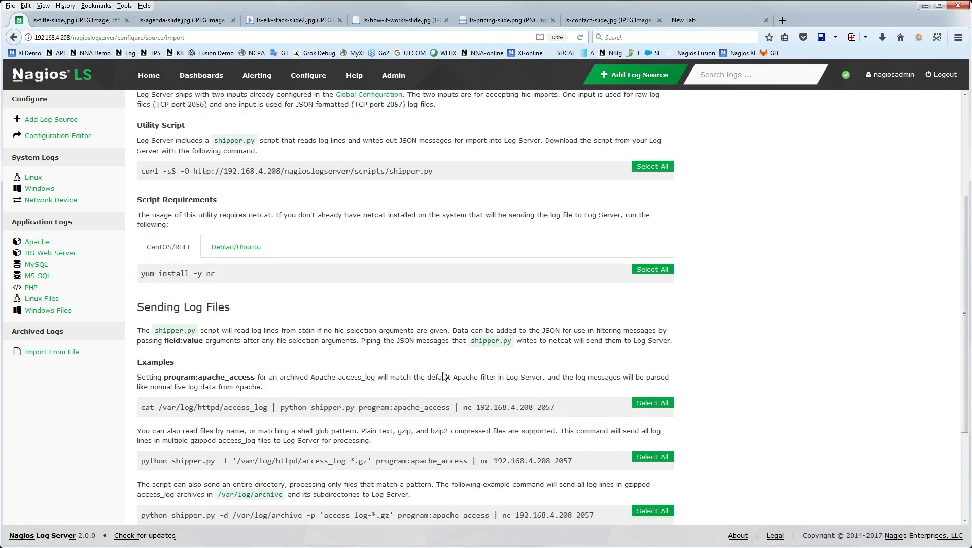
pyautogui.scroll(1, 439, 344)
pyautogui.scroll(-3, 439, 344)
pyautogui.scroll(8, 389, 335)
# Go to the home page, open the Top Sources and Types global dashboard, and look over its charts and event list.
pyautogui.click(634, 75)
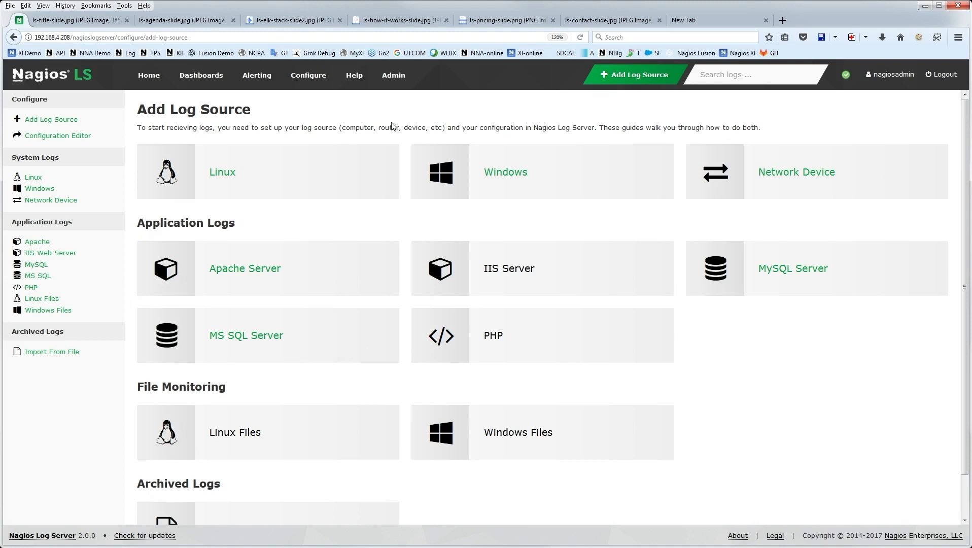
pyautogui.click(149, 76)
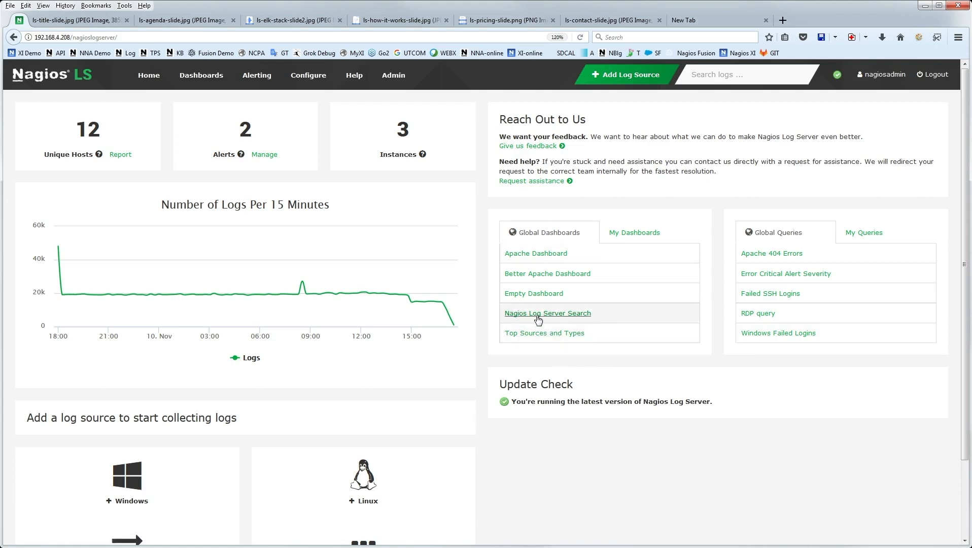
pyautogui.click(537, 335)
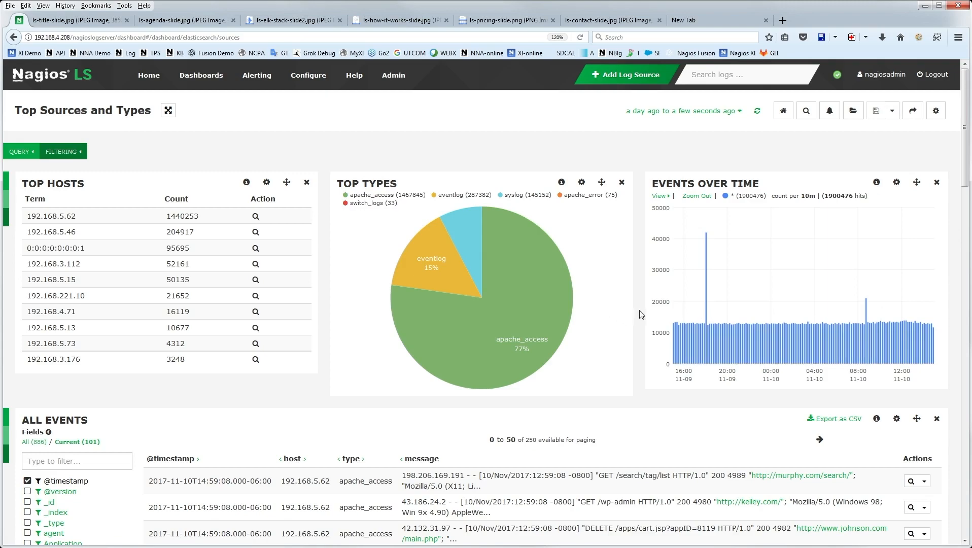
pyautogui.scroll(-3, 641, 315)
pyautogui.scroll(3, 641, 315)
pyautogui.scroll(-10, 641, 340)
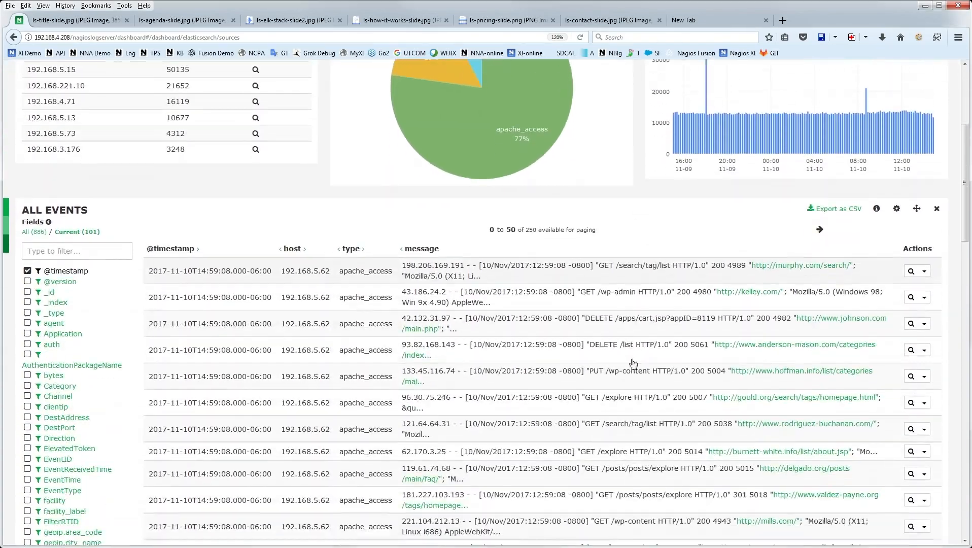
pyautogui.scroll(5, 499, 312)
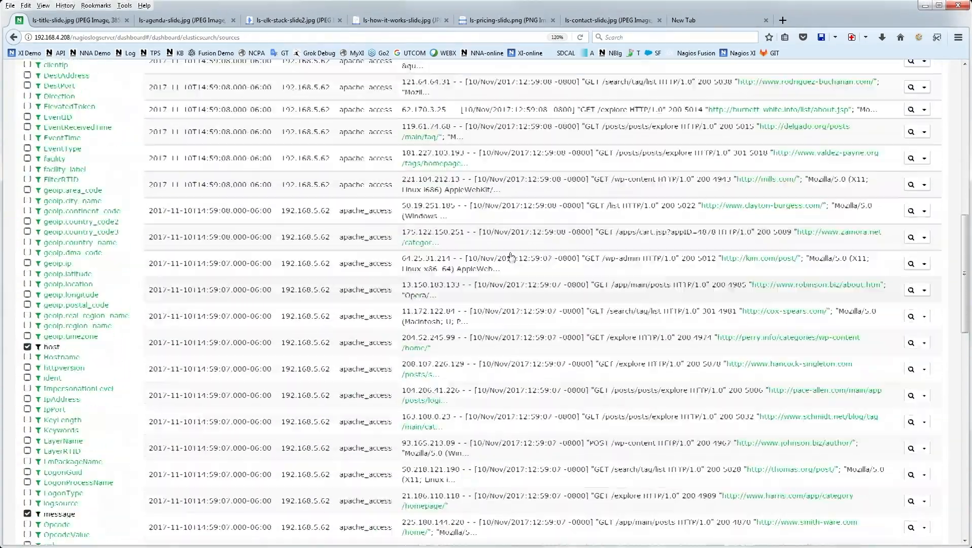
pyautogui.scroll(5, 505, 308)
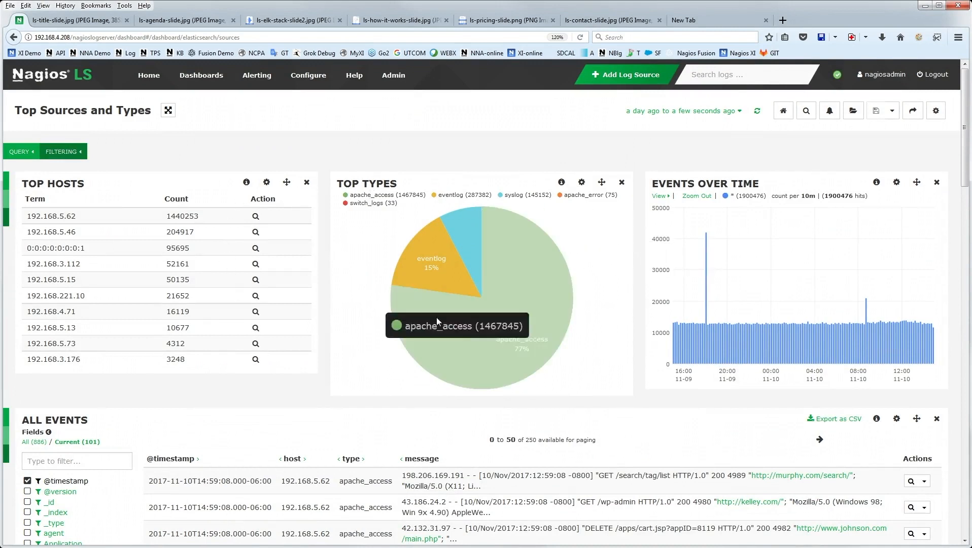
# Filter the dashboard to the syslog type from the Top Types chart and expand the query and filtering sections.
pyautogui.click(464, 236)
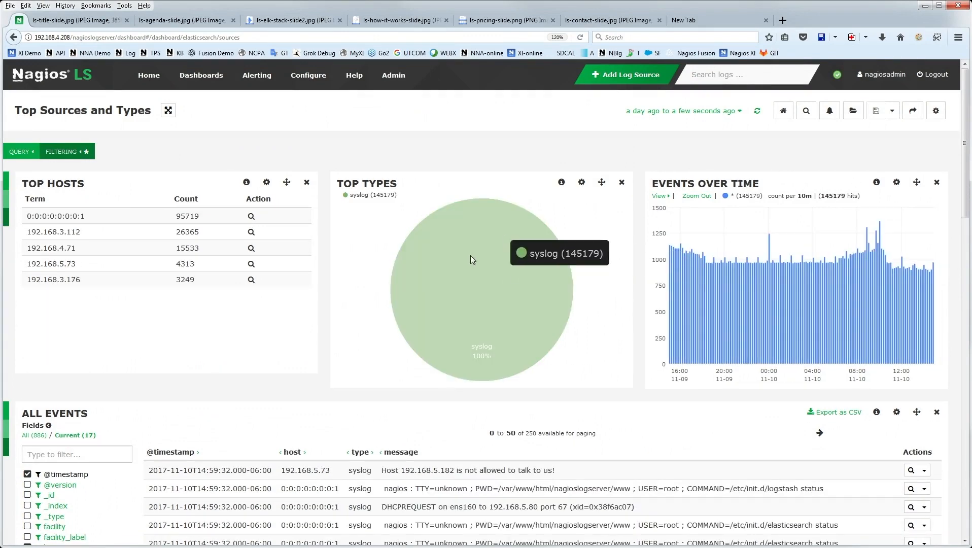
pyautogui.click(76, 152)
pyautogui.click(23, 152)
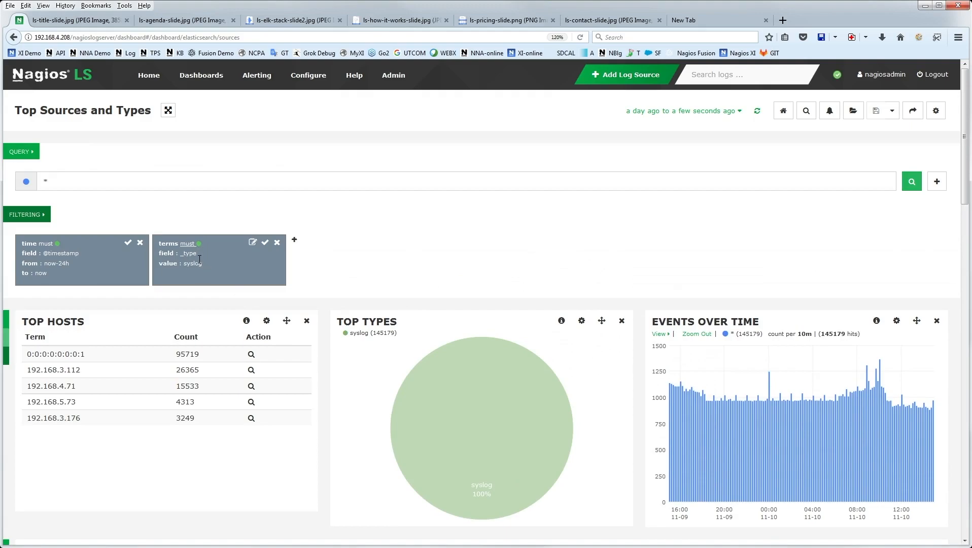
pyautogui.scroll(-10, 405, 246)
pyautogui.scroll(5, 421, 248)
pyautogui.scroll(-4, 646, 343)
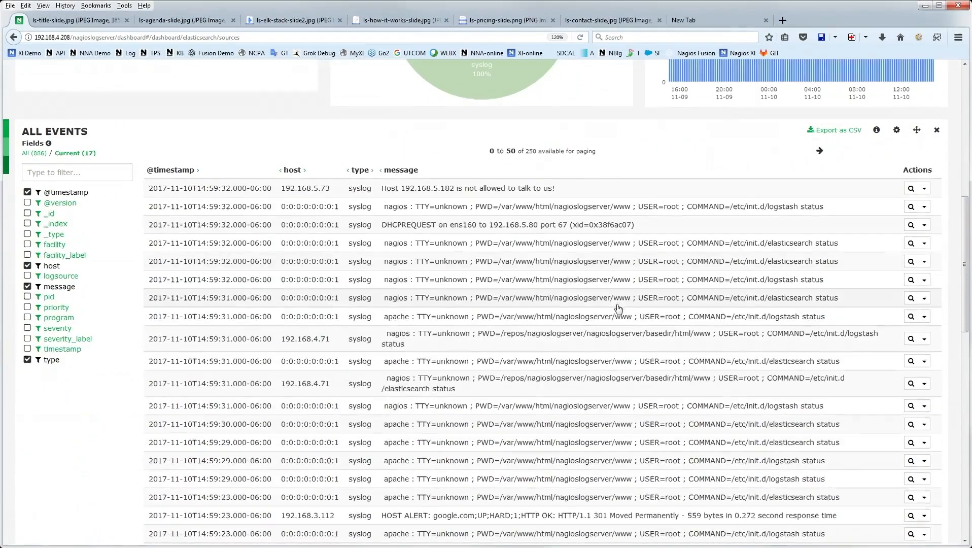
pyautogui.click(447, 209)
pyautogui.scroll(-1, 544, 289)
pyautogui.scroll(-3, 544, 289)
pyautogui.scroll(1, 365, 254)
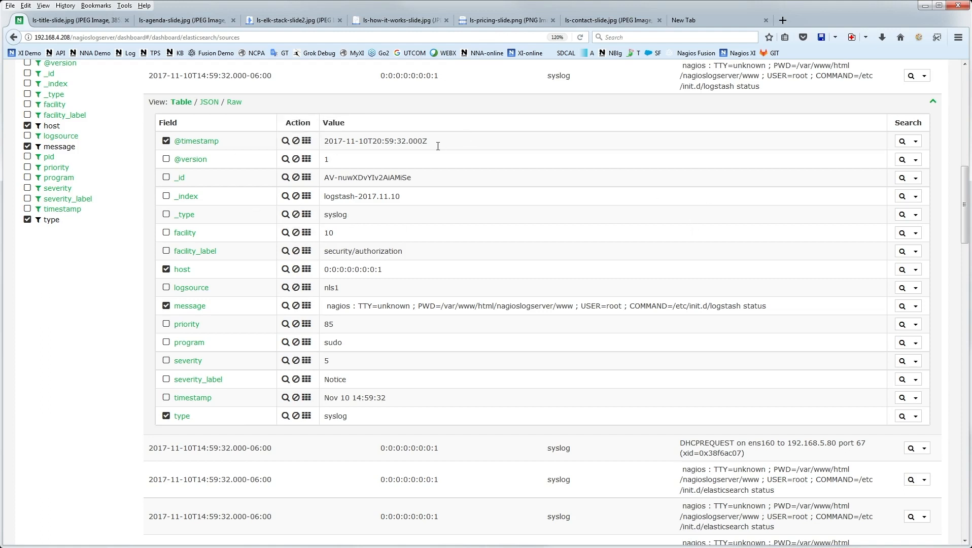
pyautogui.click(915, 141)
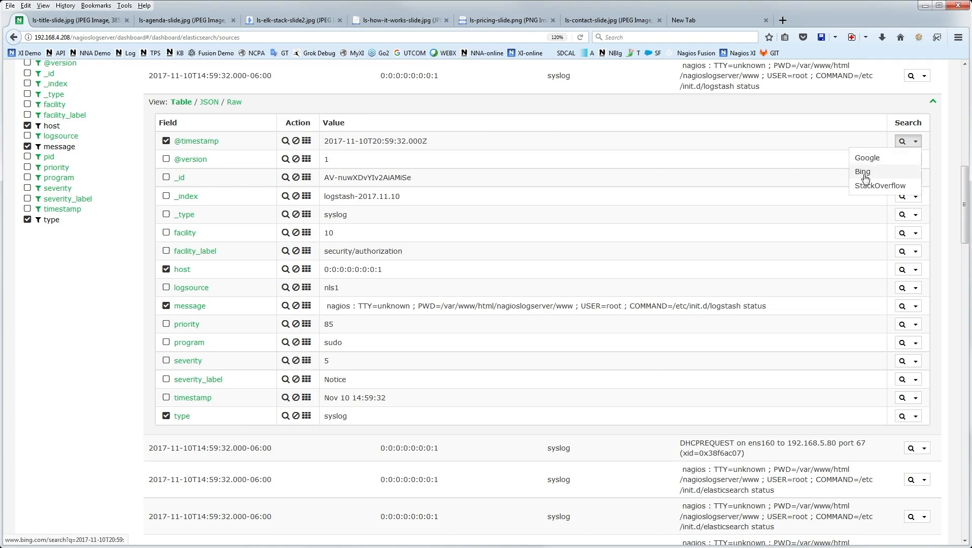
pyautogui.click(660, 166)
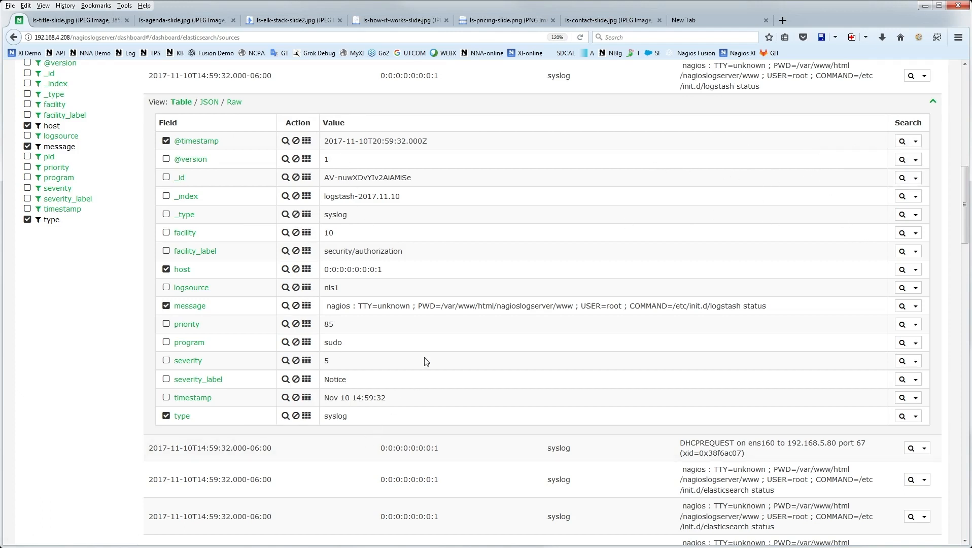
# Load the Nagios Log Server Search dashboard and set its time range to the last 2 days.
pyautogui.scroll(5, 543, 358)
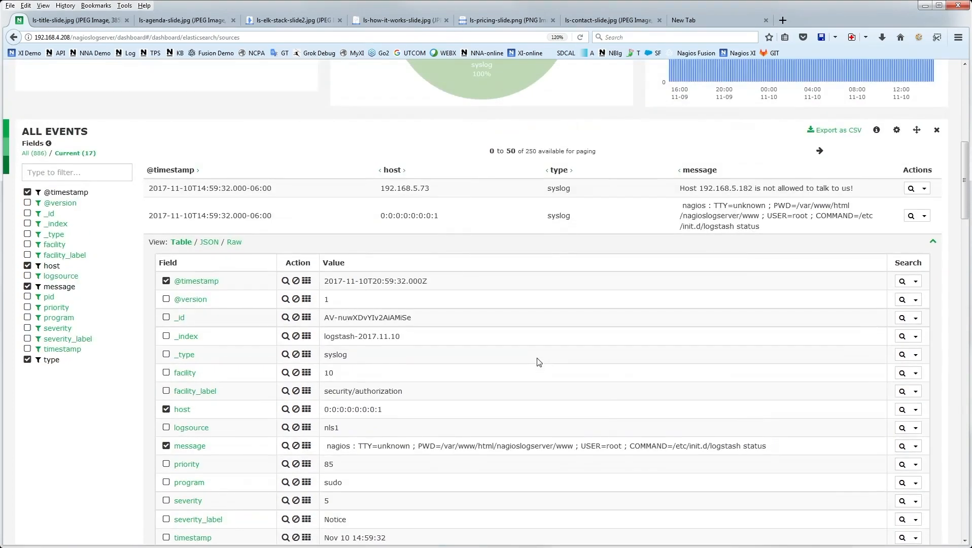
pyautogui.scroll(3, 522, 378)
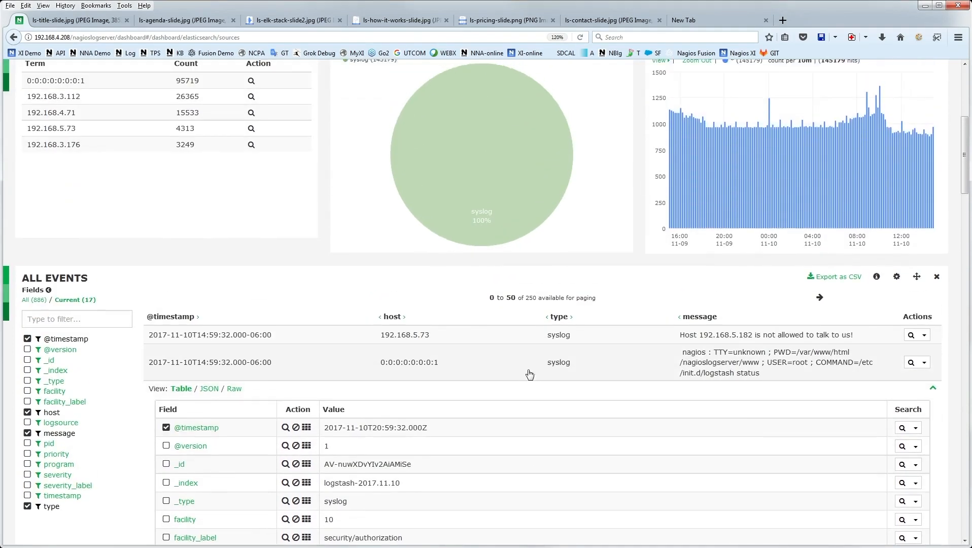
pyautogui.scroll(3, 419, 385)
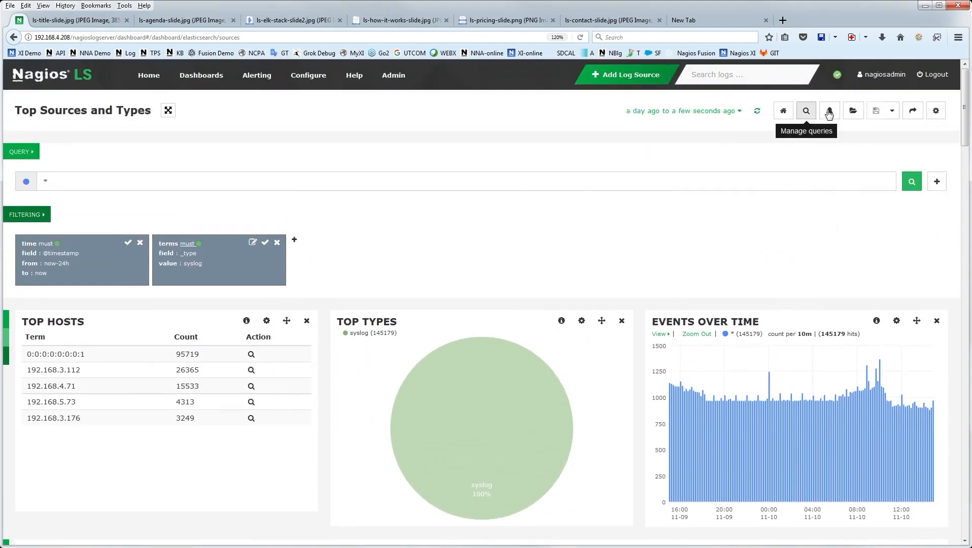
pyautogui.click(853, 111)
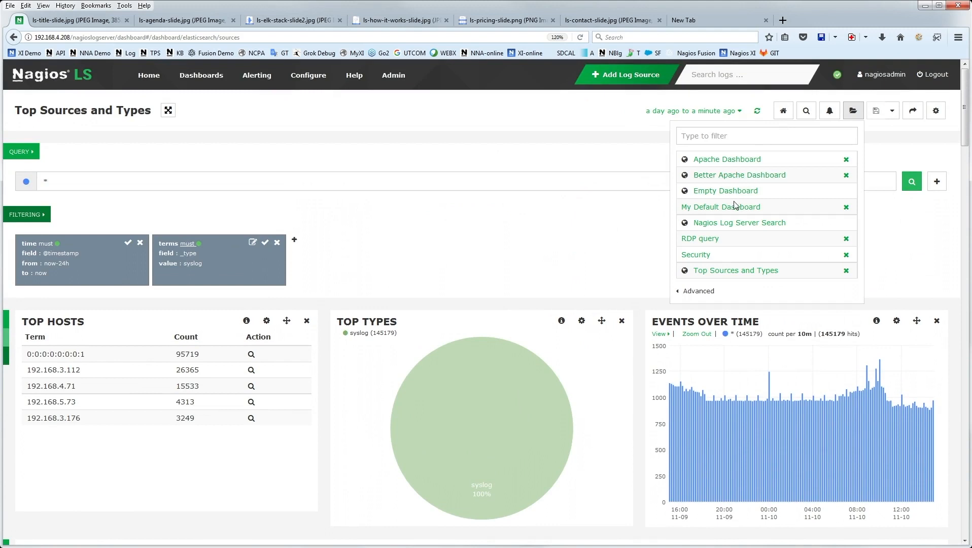
pyautogui.click(740, 222)
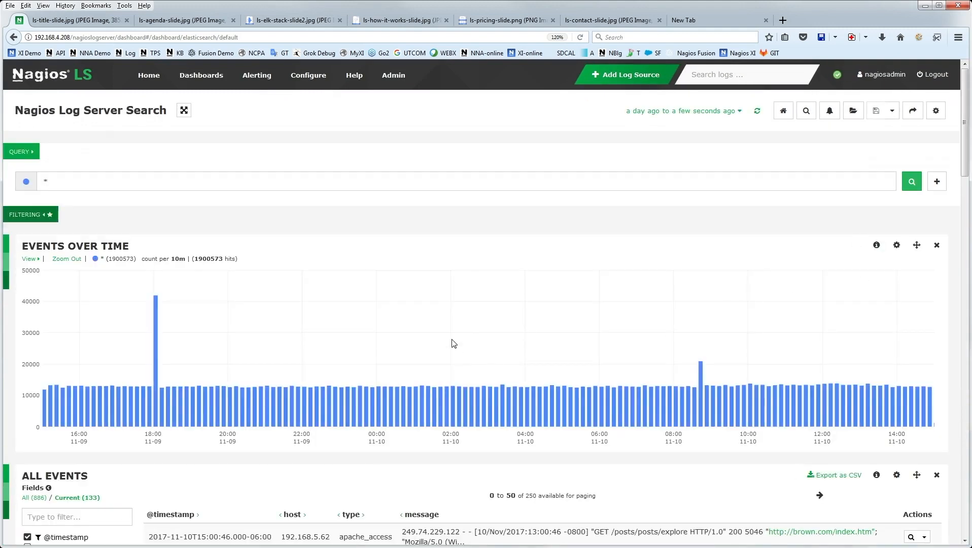
pyautogui.click(646, 113)
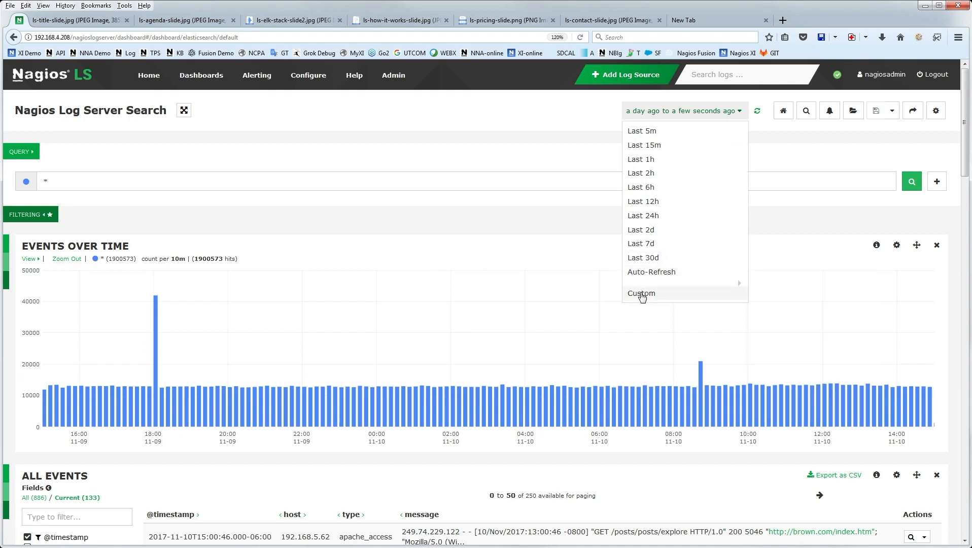
pyautogui.click(641, 230)
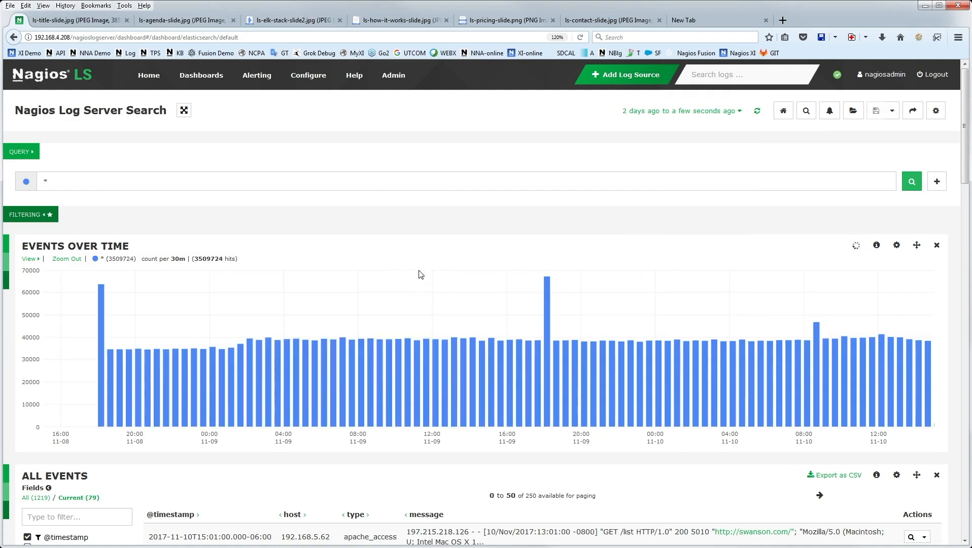
# Expand the filtering section and look over the dashboard's event list.
pyautogui.click(27, 216)
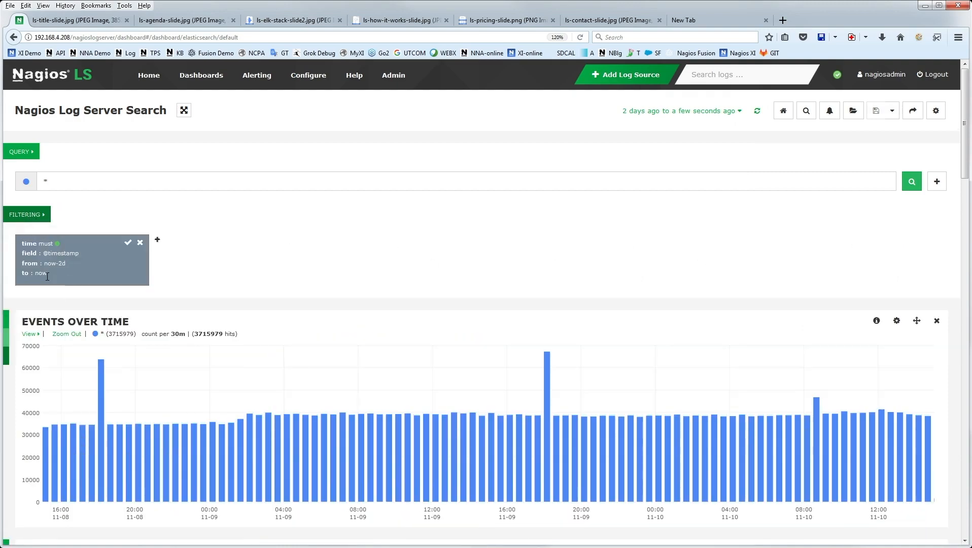
pyautogui.scroll(-7, 368, 243)
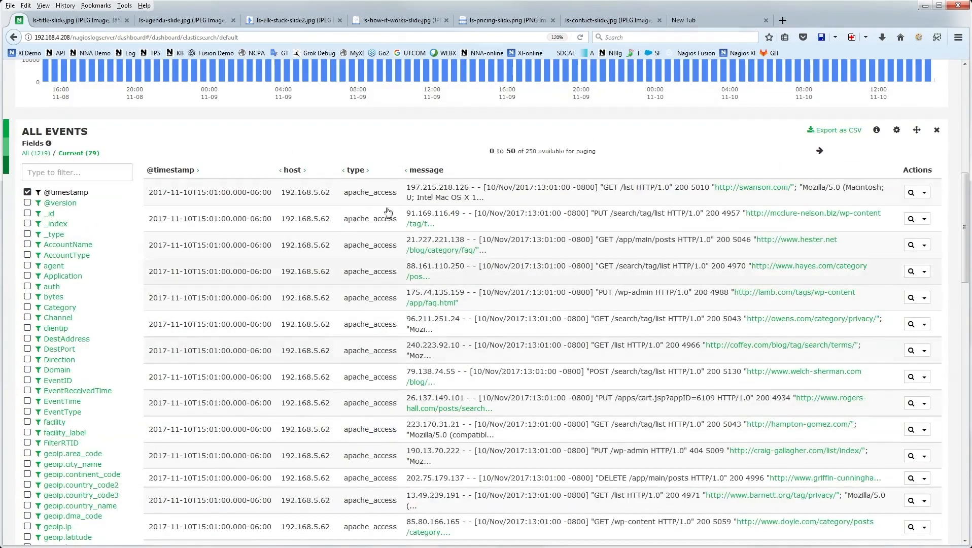
pyautogui.scroll(8, 363, 265)
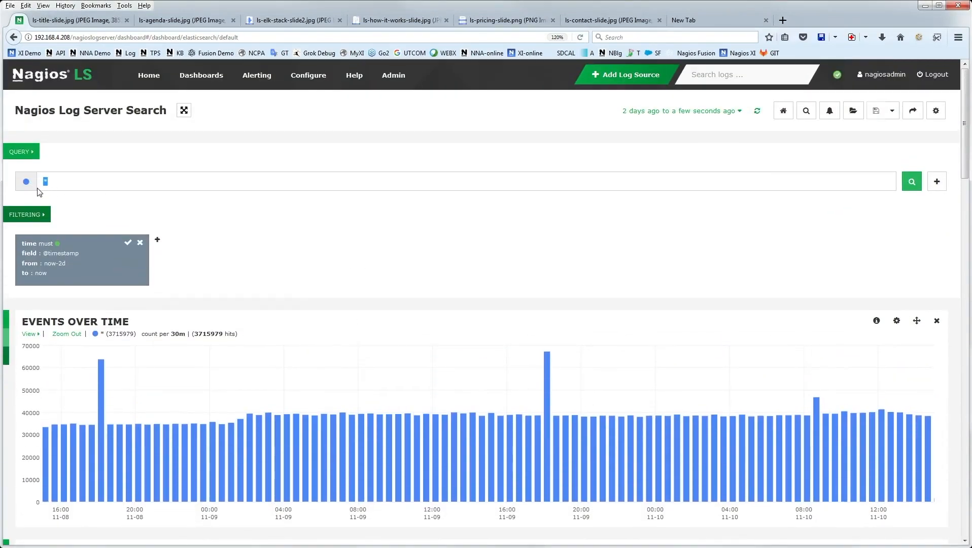
# Check the query type options of the search query and keep it set to lucene.
pyautogui.click(26, 181)
pyautogui.click(37, 200)
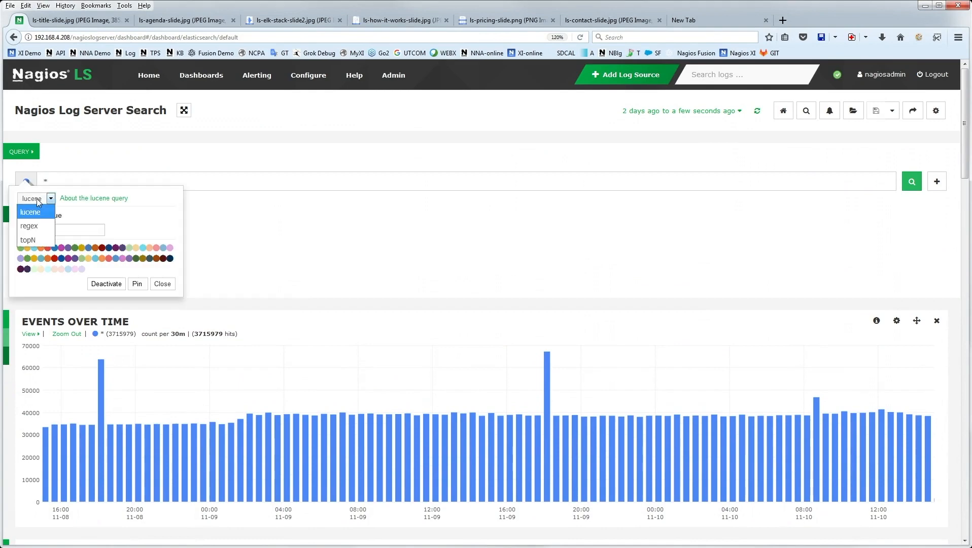
pyautogui.click(40, 213)
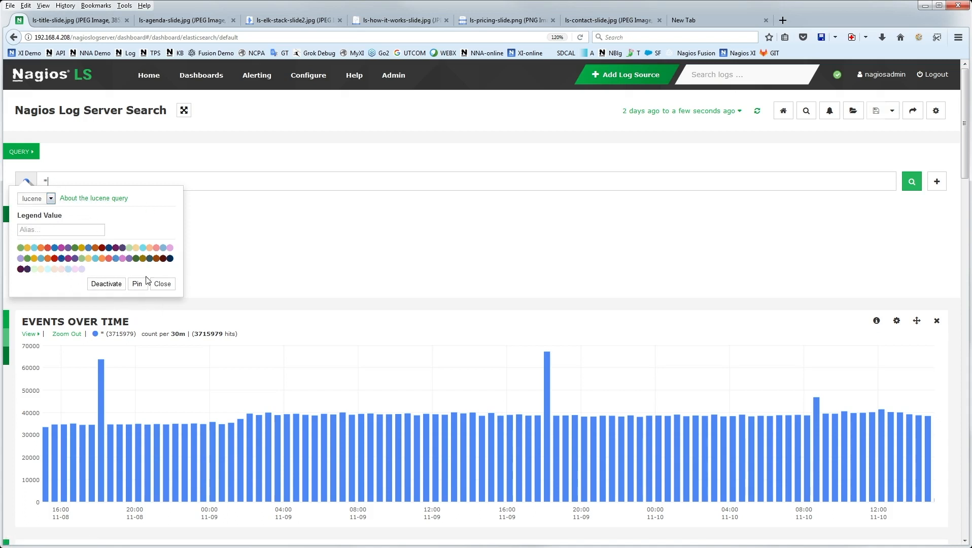
pyautogui.click(162, 283)
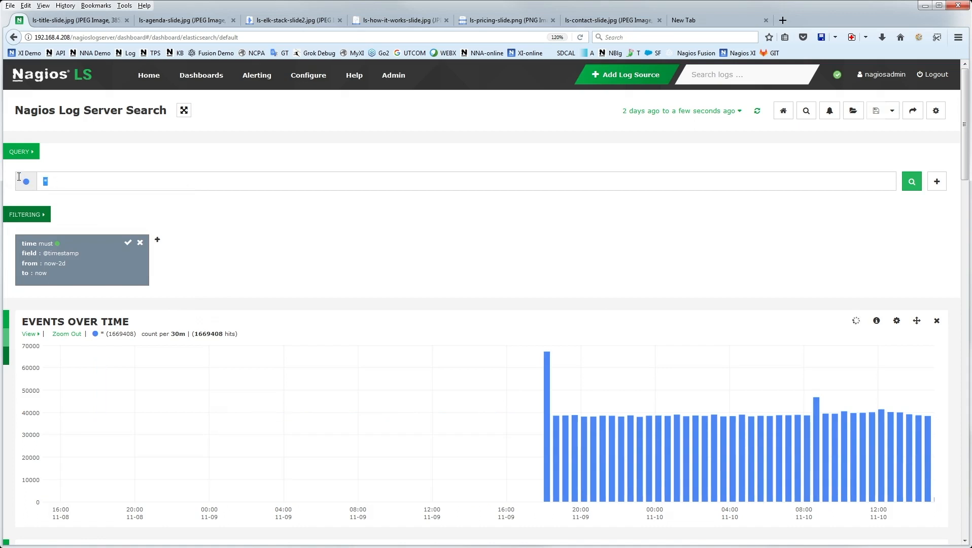
# Replace the wildcard query with 192.168.5.41 and run the search.
pyautogui.press('BackSpace')
pyautogui.write('192.168.5.41')
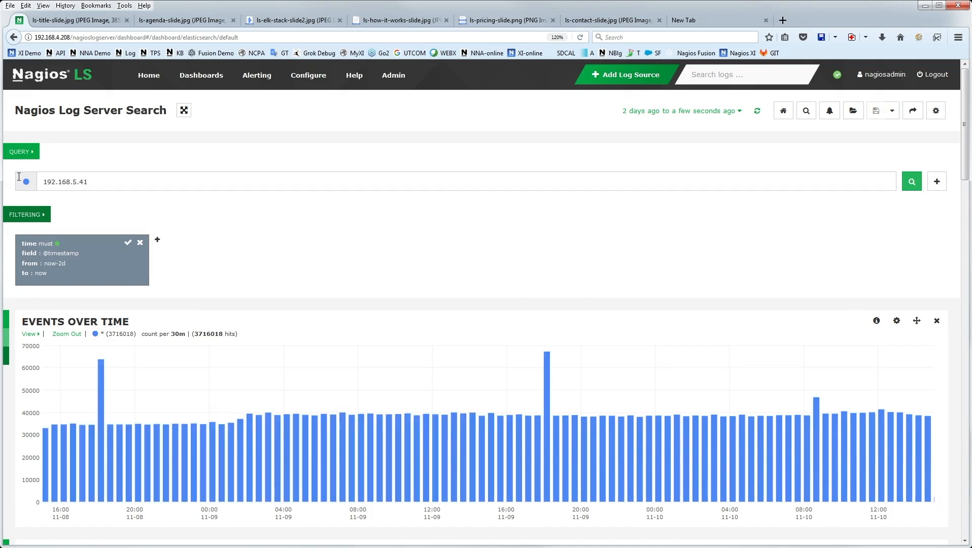
pyautogui.press('Return')
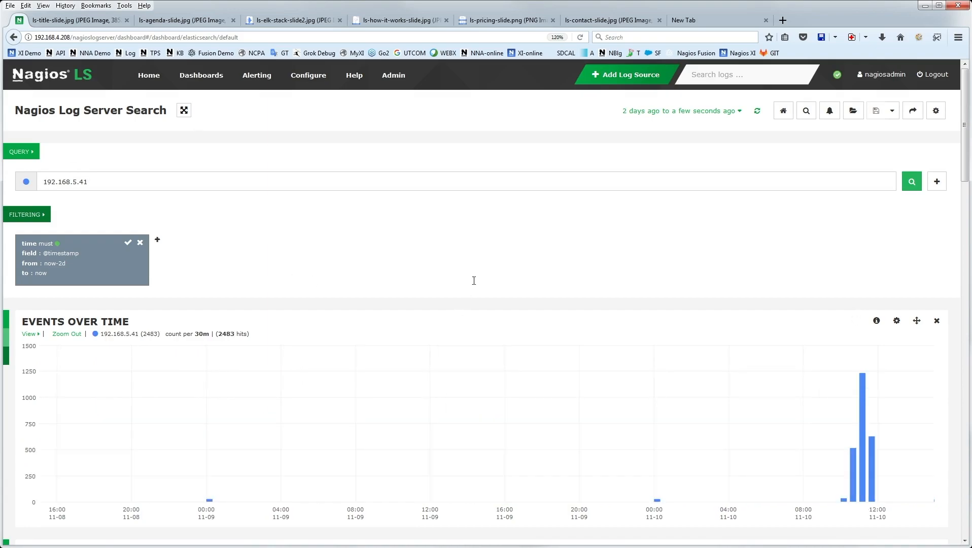
# Examine the hosts, types and messages of the events matching the IP address in All Events.
pyautogui.scroll(-4, 477, 259)
pyautogui.scroll(-10, 478, 256)
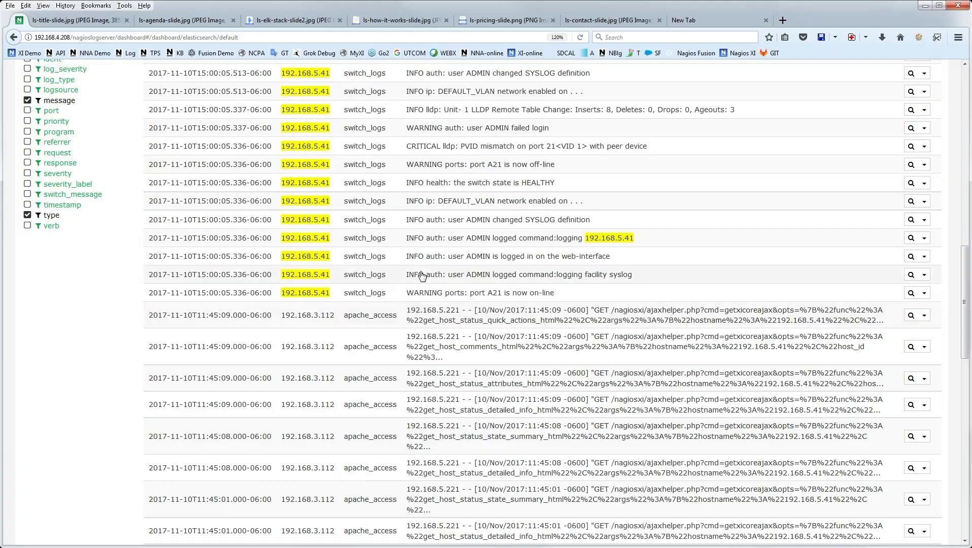
pyautogui.scroll(-2, 431, 329)
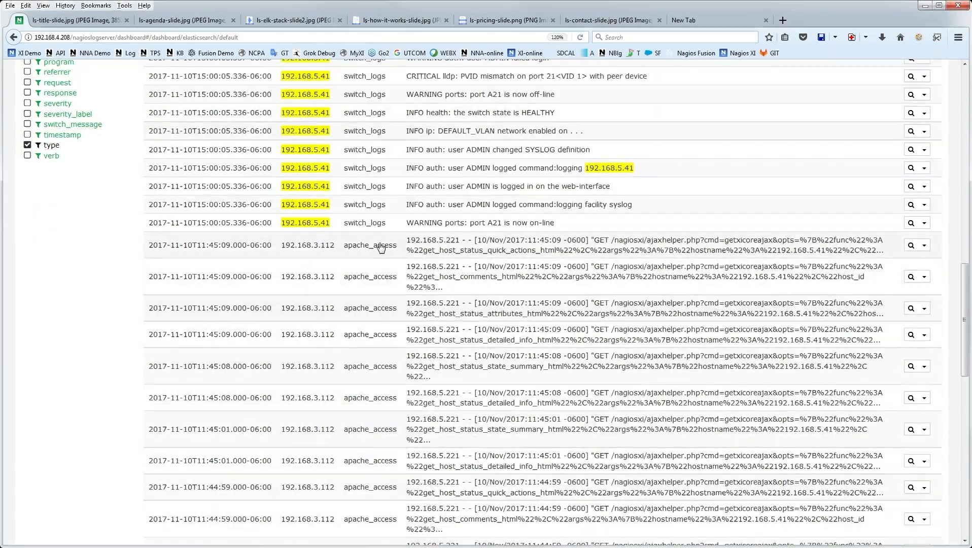
pyautogui.scroll(-3, 384, 247)
pyautogui.scroll(6, 396, 410)
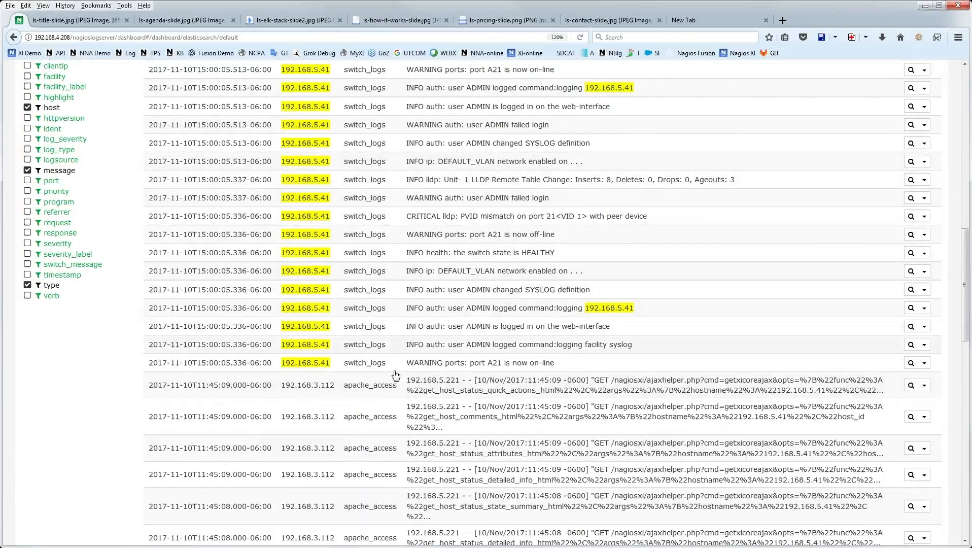
pyautogui.scroll(-9, 387, 355)
pyautogui.scroll(9, 389, 353)
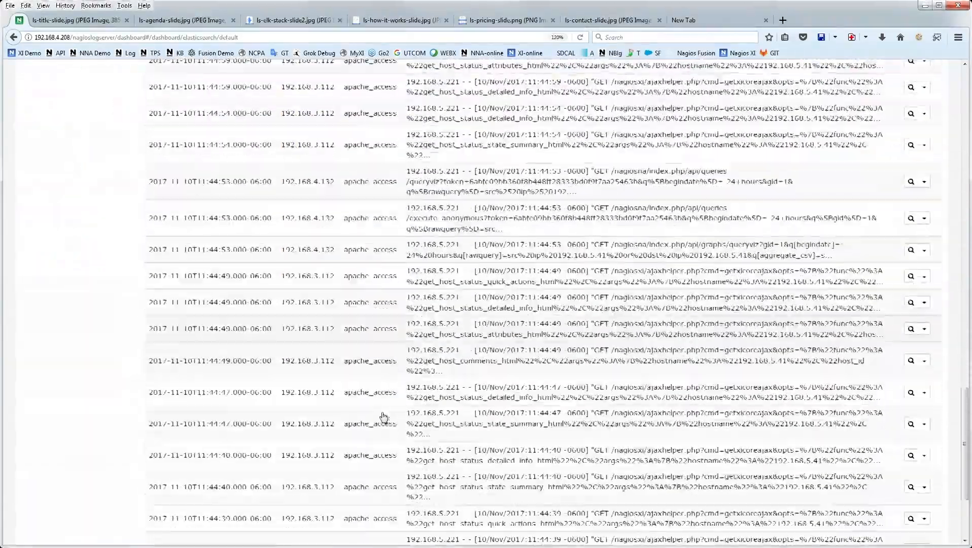
pyautogui.scroll(13, 387, 417)
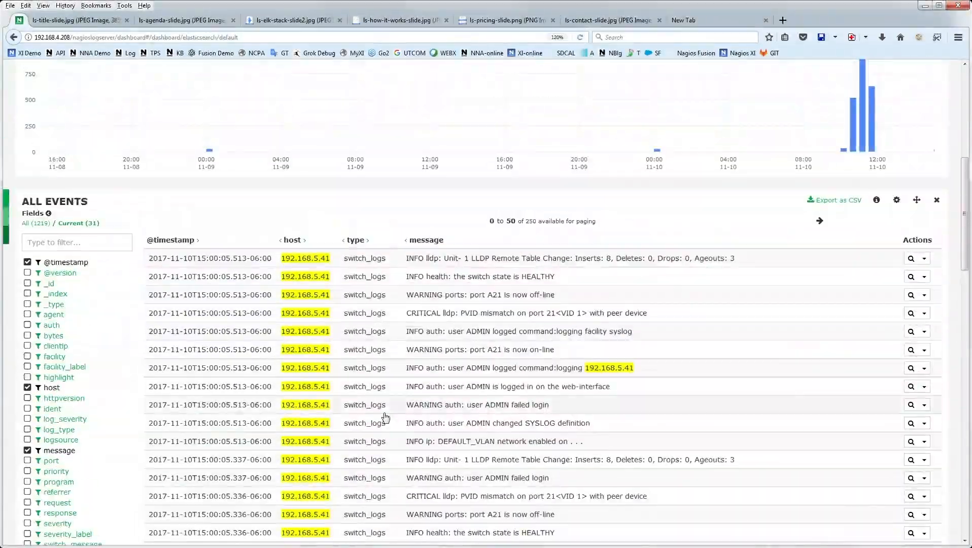
pyautogui.scroll(-7, 460, 448)
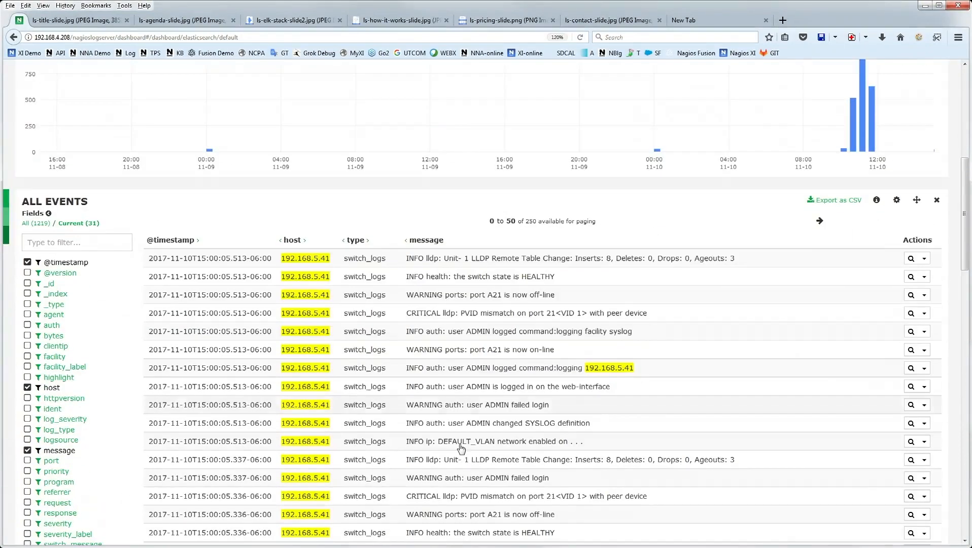
# Expand the first matching event to see its fields, and restrict the query to host:192.168.5.41.
pyautogui.click(441, 259)
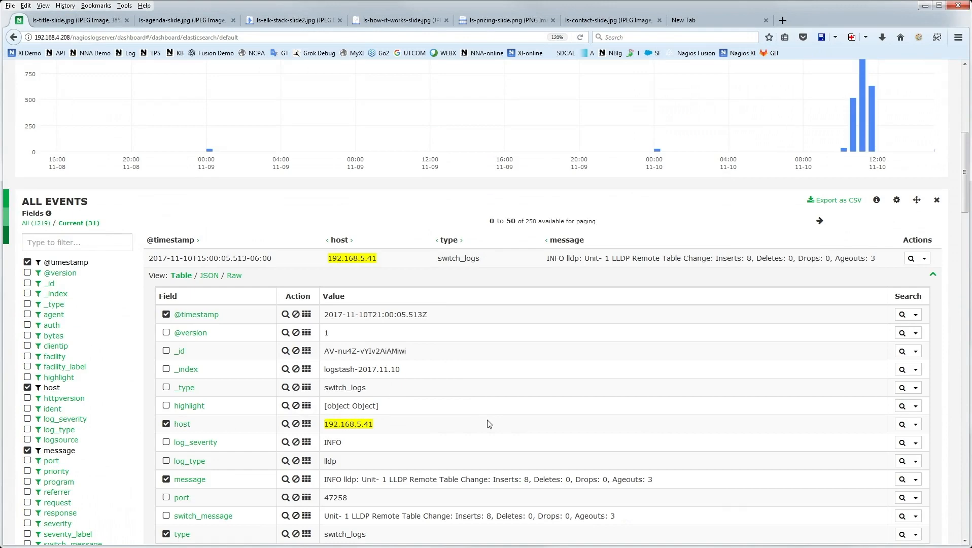
pyautogui.scroll(7, 489, 423)
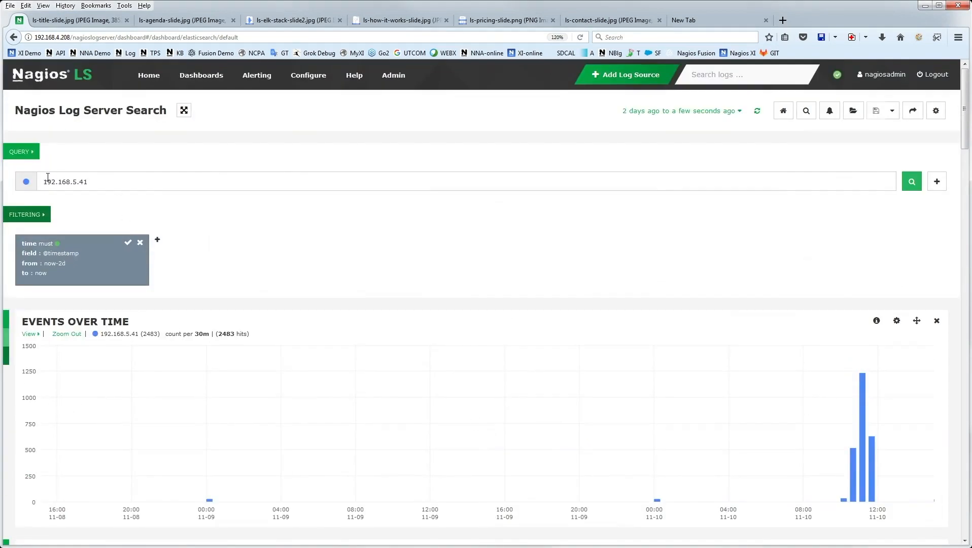
pyautogui.write('host:')
pyautogui.press('Return')
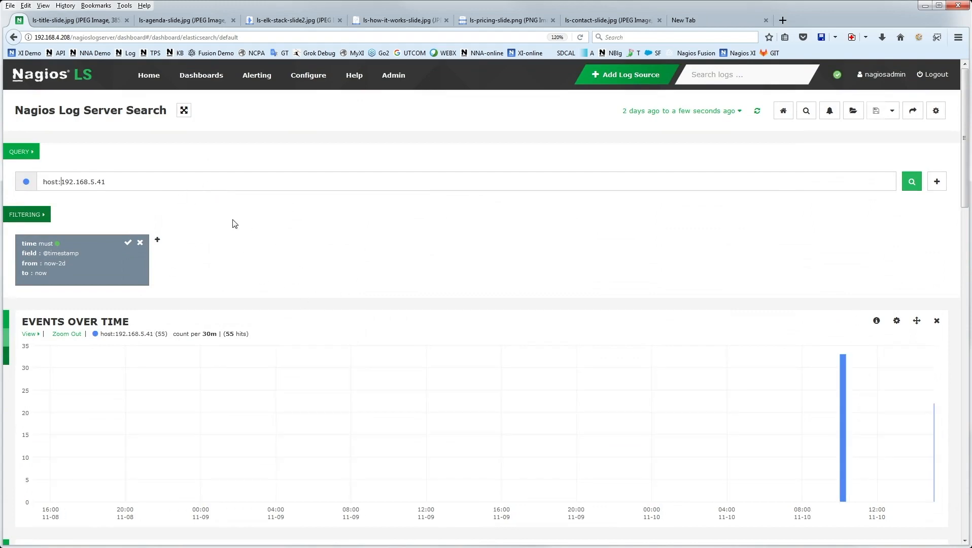
# Expand the second event, about the switch state being HEALTHY, and add a filter matching its log_severity value INFO.
pyautogui.scroll(-10, 476, 304)
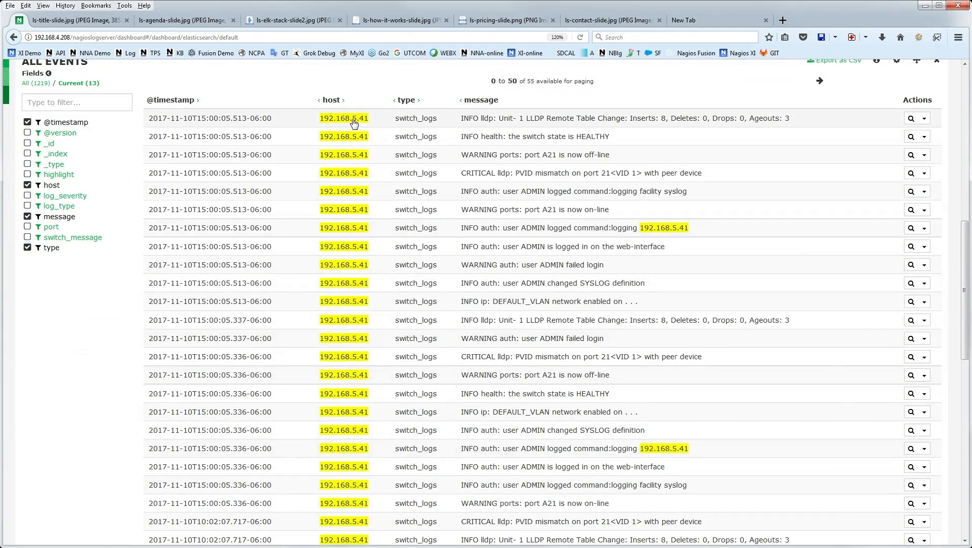
pyautogui.scroll(-6, 442, 362)
pyautogui.scroll(15, 444, 362)
pyautogui.scroll(-5, 456, 364)
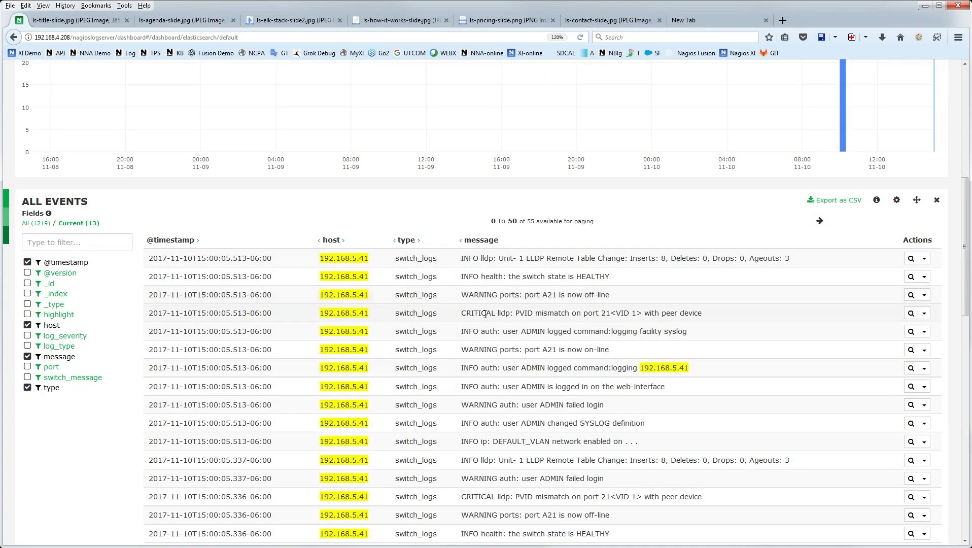
pyautogui.scroll(-2, 532, 376)
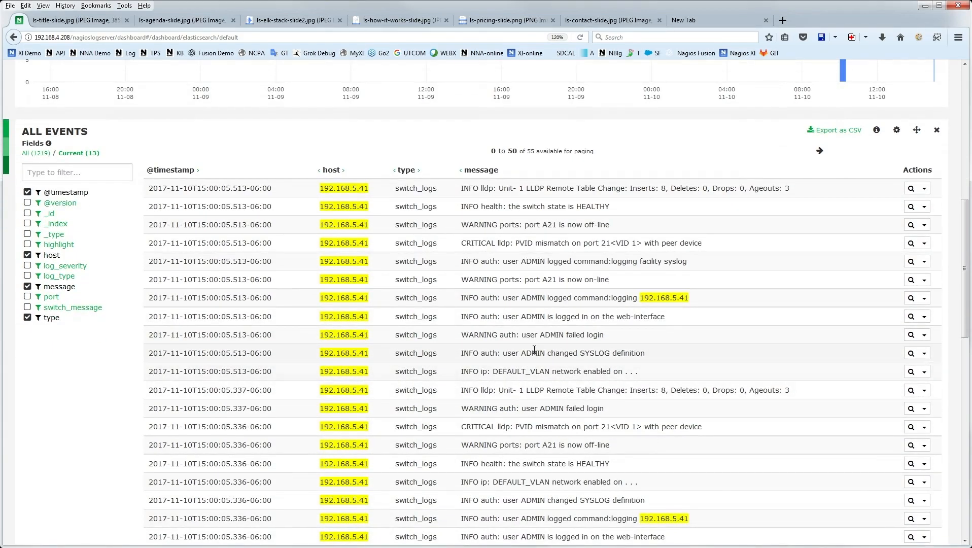
pyautogui.scroll(2, 532, 353)
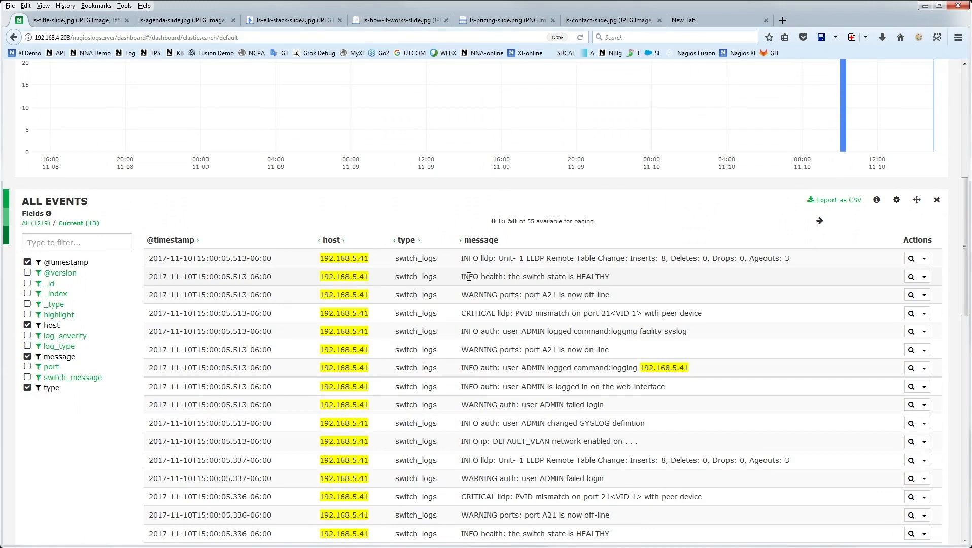
pyautogui.click(469, 276)
pyautogui.scroll(-4, 486, 310)
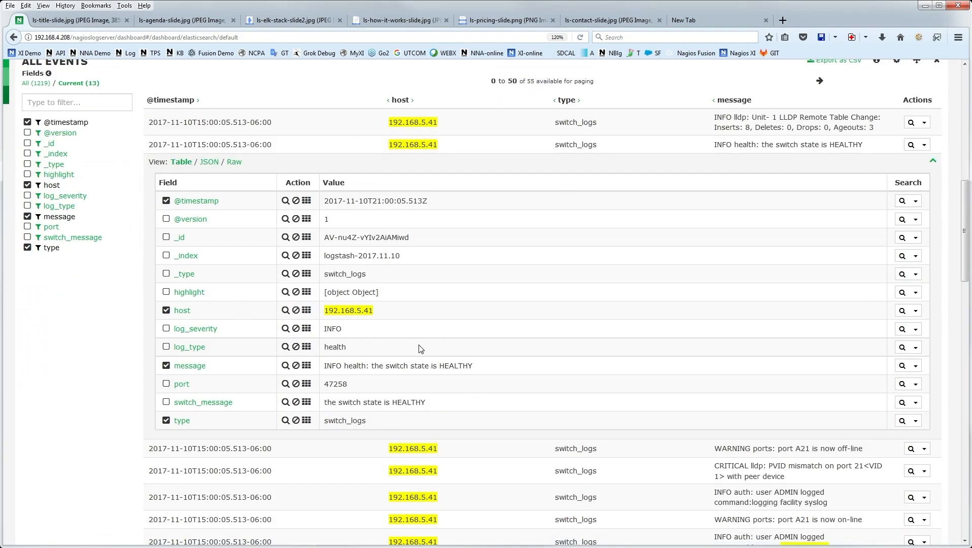
pyautogui.click(286, 329)
pyautogui.scroll(10, 488, 366)
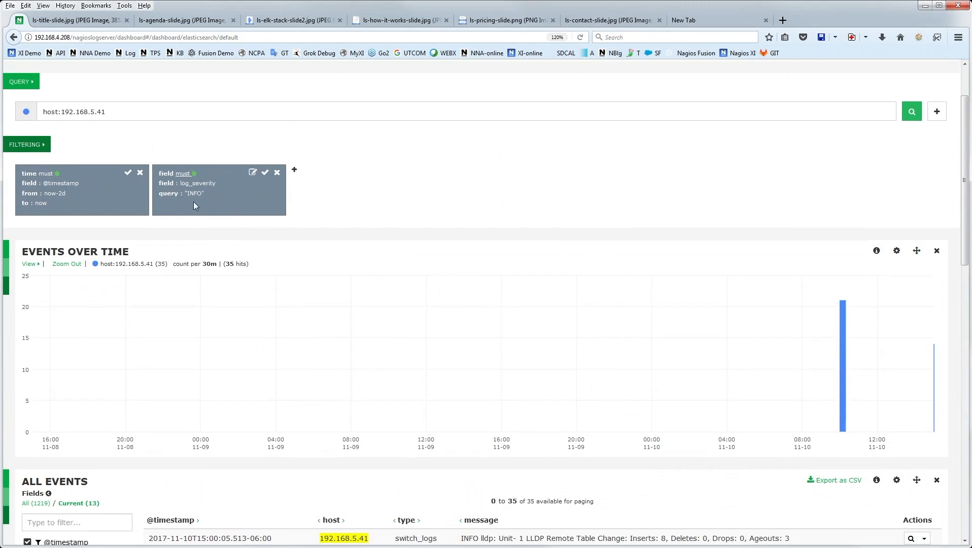
# Change the log_severity "INFO" filter to mustNot, apply it, and review the remaining events.
pyautogui.click(253, 174)
pyautogui.click(211, 174)
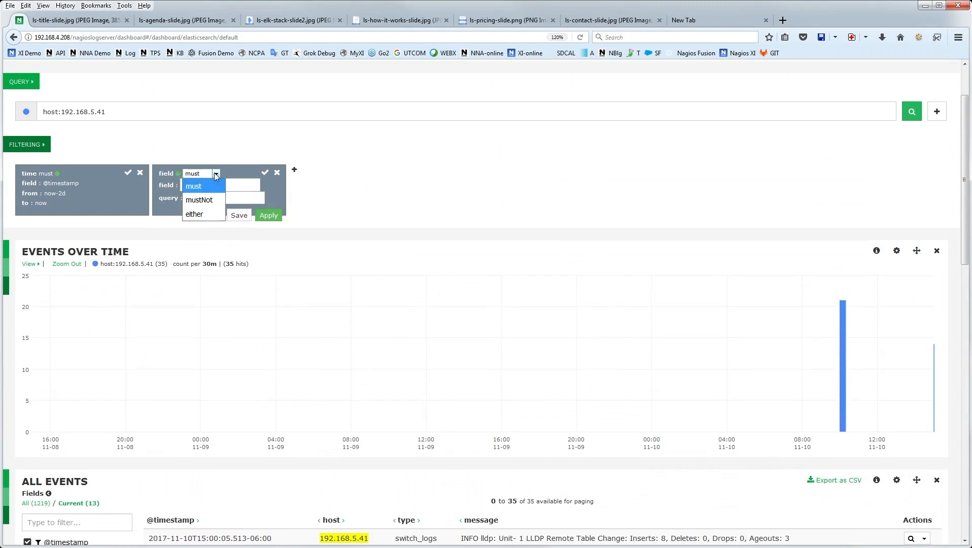
pyautogui.click(203, 200)
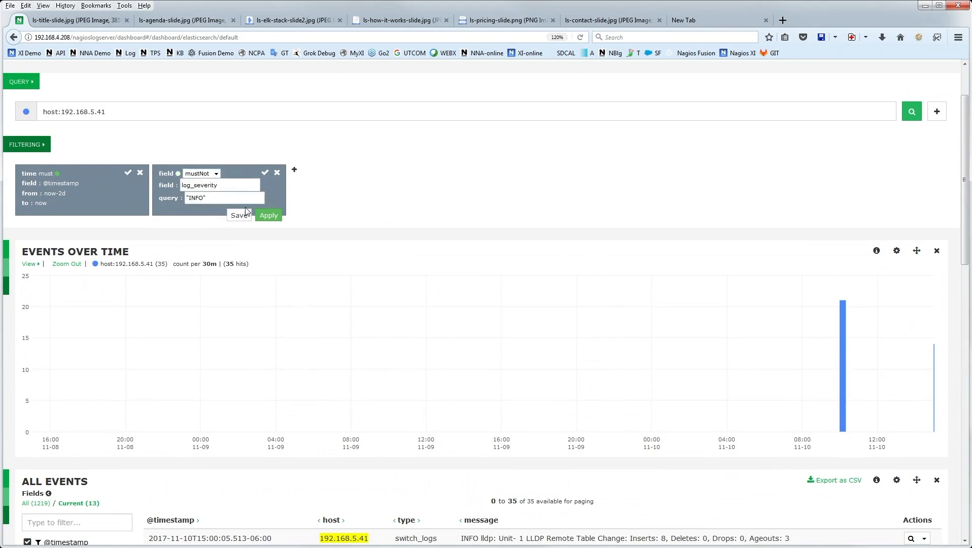
pyautogui.click(267, 216)
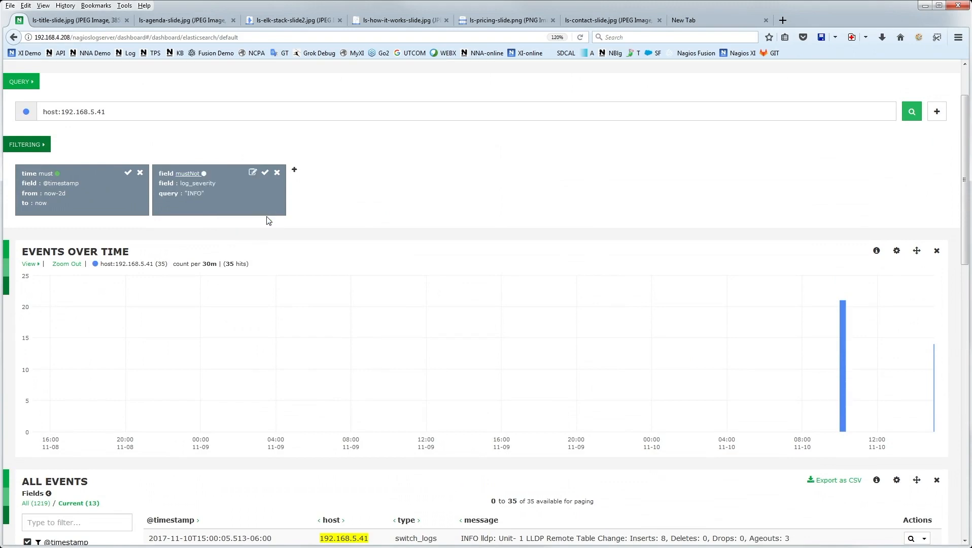
pyautogui.scroll(-5, 458, 188)
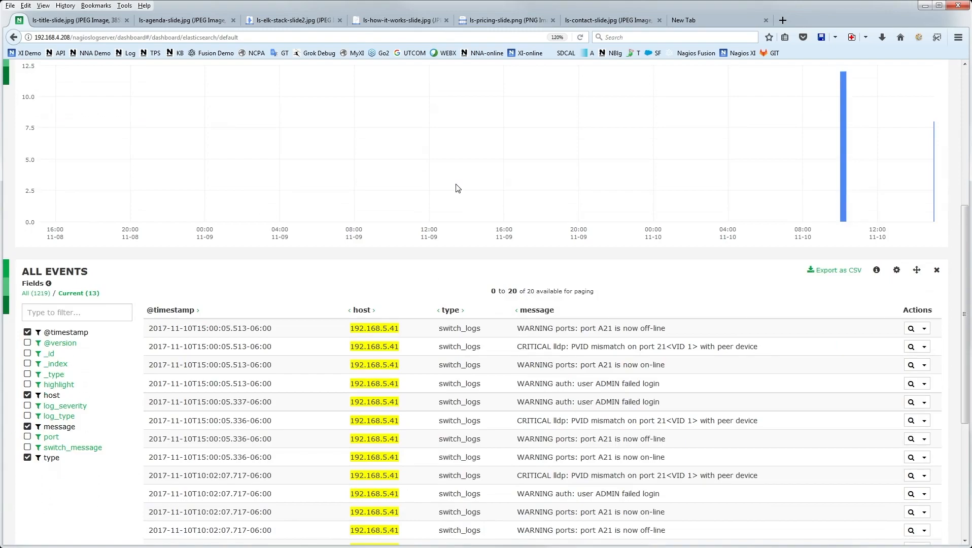
pyautogui.scroll(2, 559, 334)
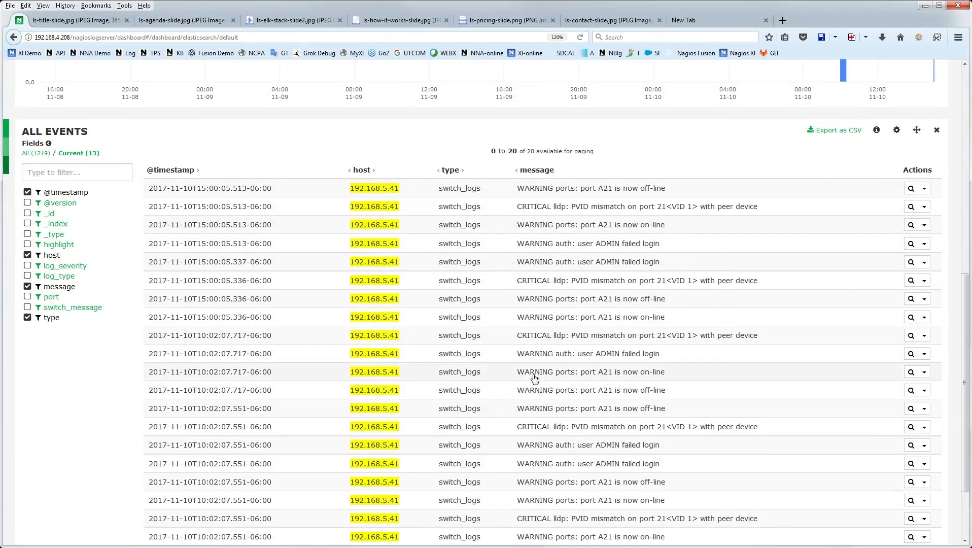
# Disable the INFO exclusion filter and add a filter matching log_severity WARNING from a "port A21 is now on-line" event.
pyautogui.scroll(10, 521, 358)
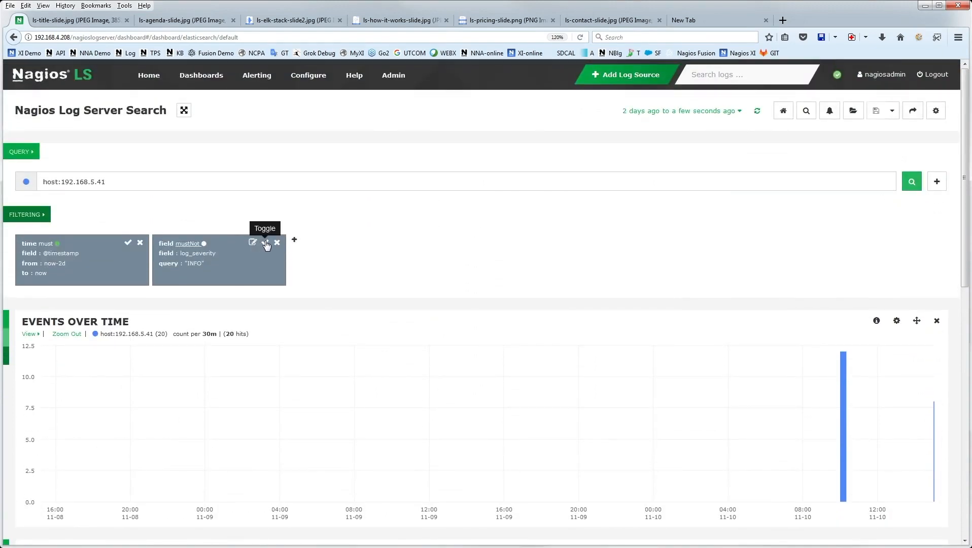
pyautogui.click(266, 243)
pyautogui.scroll(-8, 502, 330)
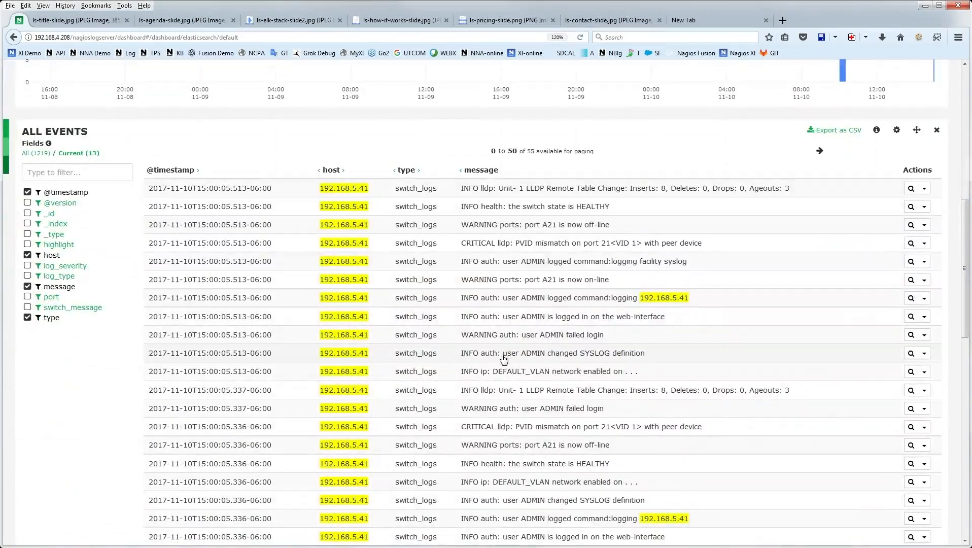
pyautogui.click(471, 280)
pyautogui.scroll(-3, 485, 330)
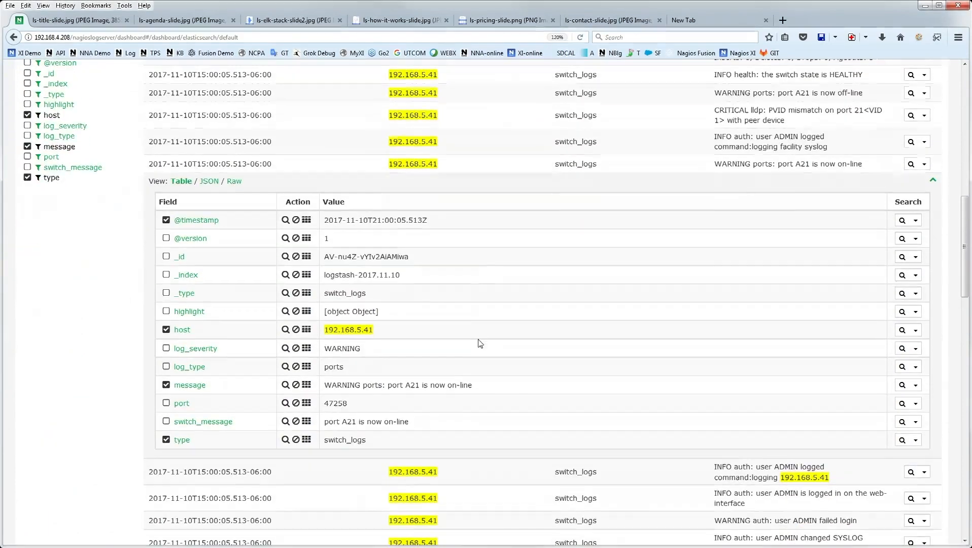
pyautogui.click(285, 348)
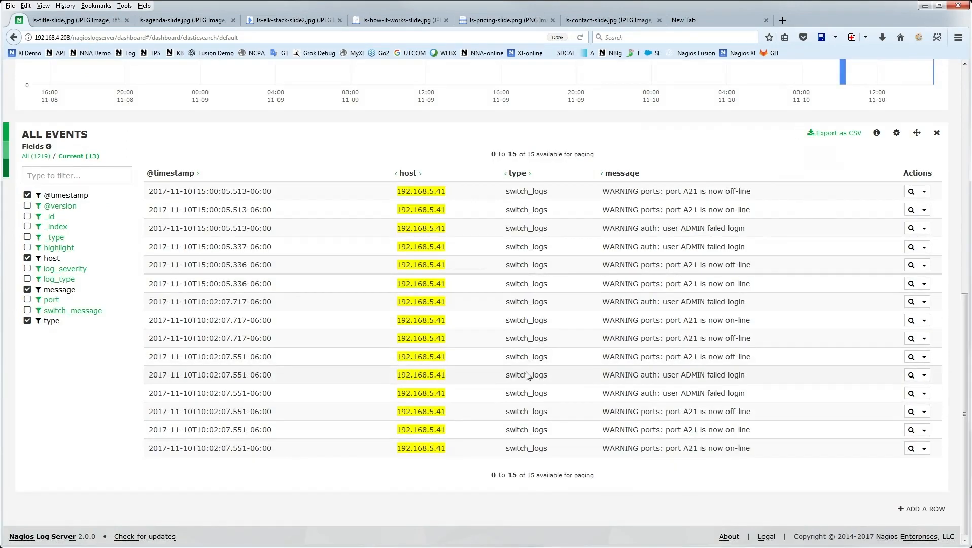
# Disable the WARNING filter and add a filter matching log_severity CRITICAL from a "PVID mismatch on port 21" event.
pyautogui.scroll(8, 562, 338)
pyautogui.scroll(-6, 560, 335)
pyautogui.scroll(7, 395, 377)
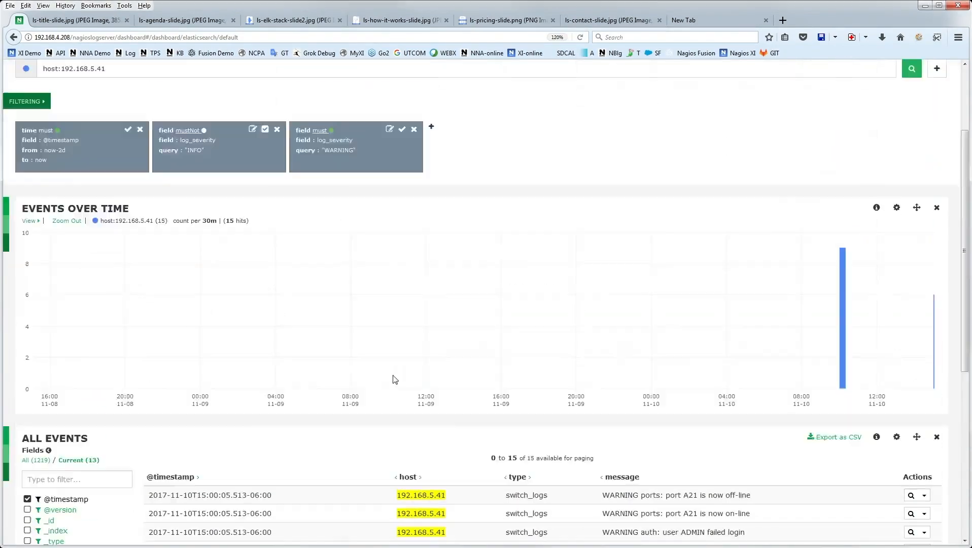
pyautogui.click(401, 243)
pyautogui.scroll(-6, 558, 354)
pyautogui.scroll(-2, 557, 356)
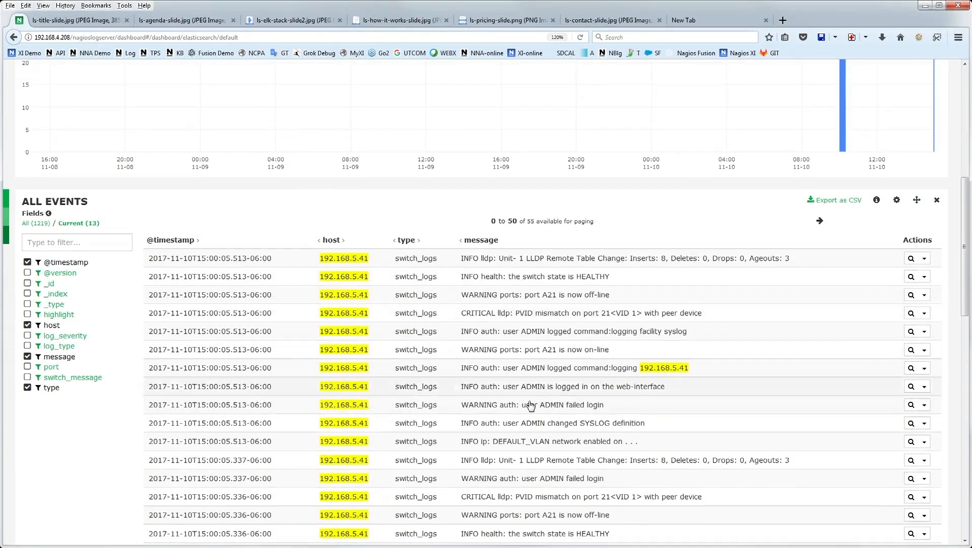
pyautogui.click(465, 313)
pyautogui.scroll(-4, 465, 312)
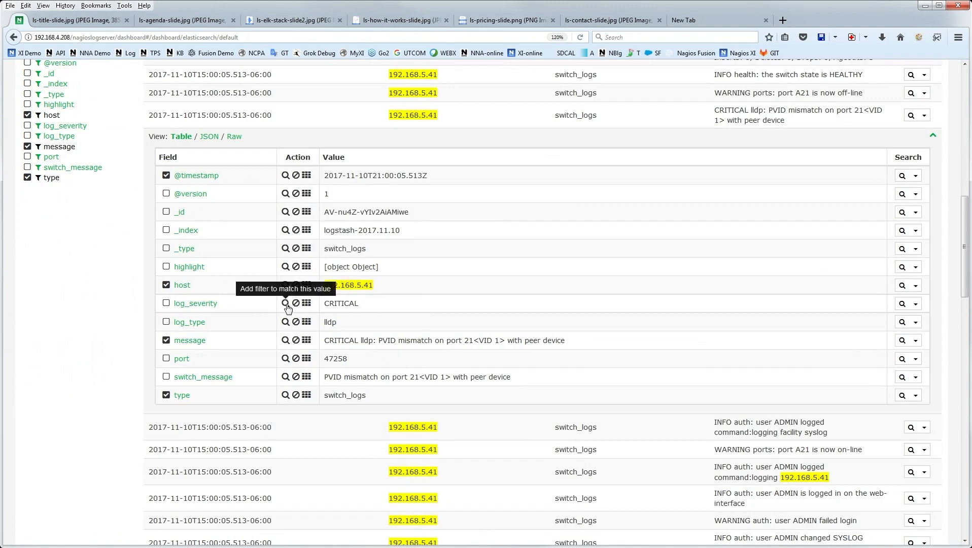
pyautogui.click(286, 303)
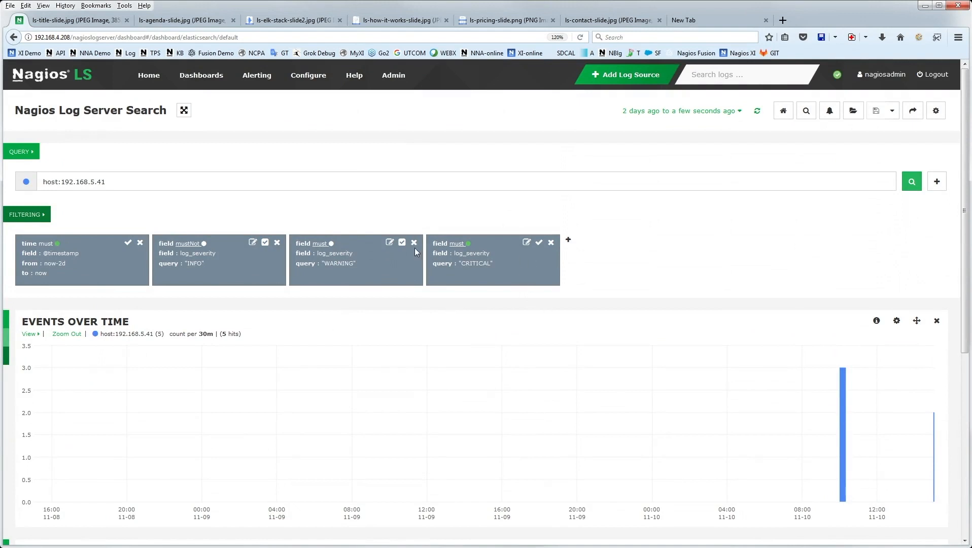
# Set the log_severity CRITICAL and WARNING filters to either with both enabled, and review the matching events.
pyautogui.click(526, 242)
pyautogui.click(480, 245)
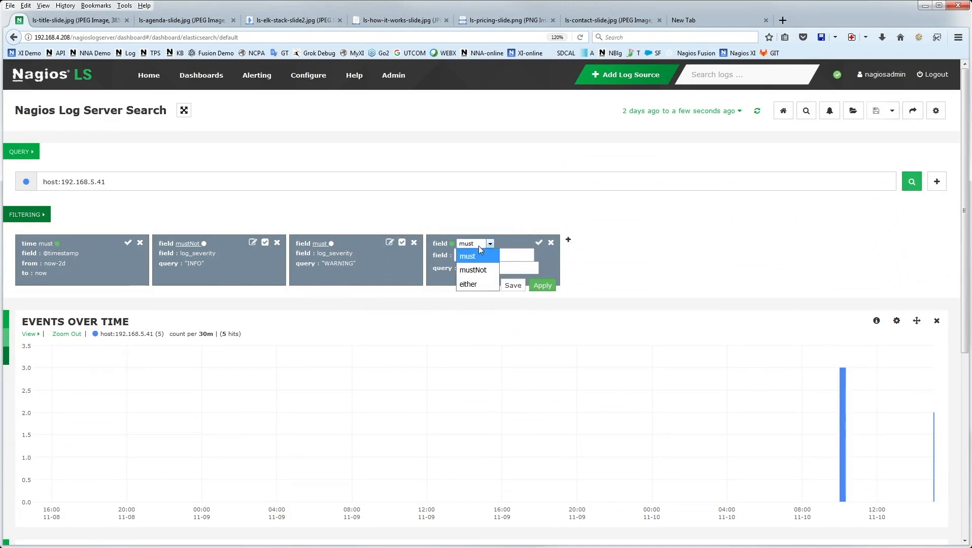
pyautogui.click(475, 283)
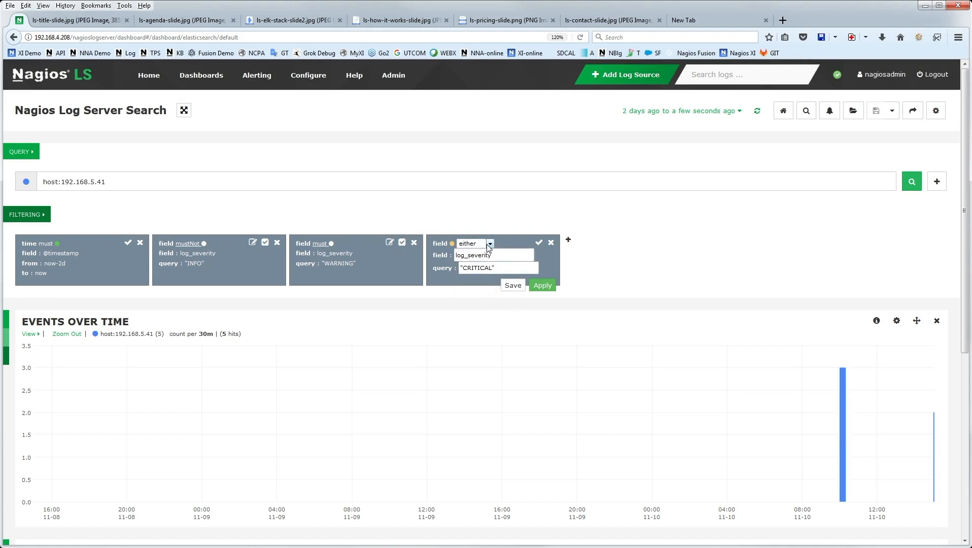
pyautogui.click(389, 242)
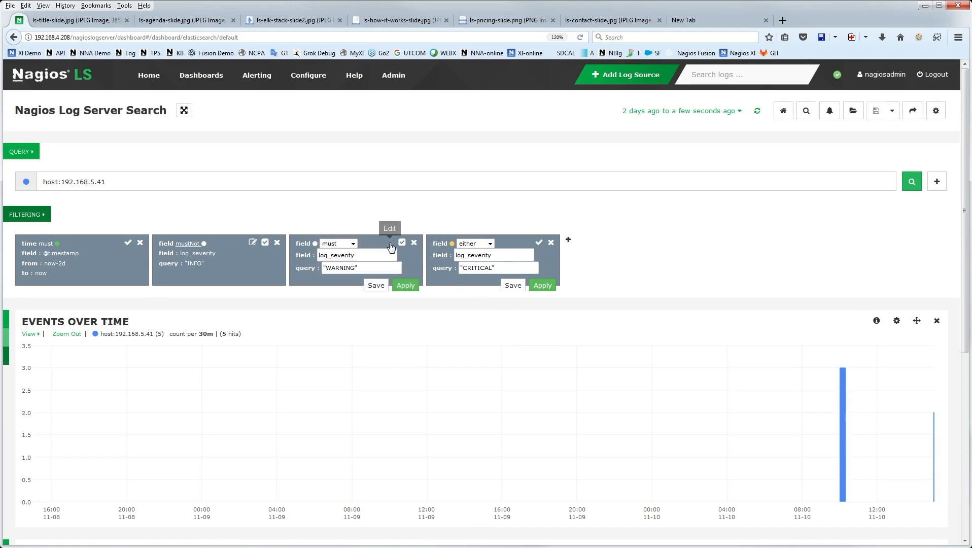
pyautogui.click(345, 245)
pyautogui.click(335, 283)
pyautogui.click(380, 286)
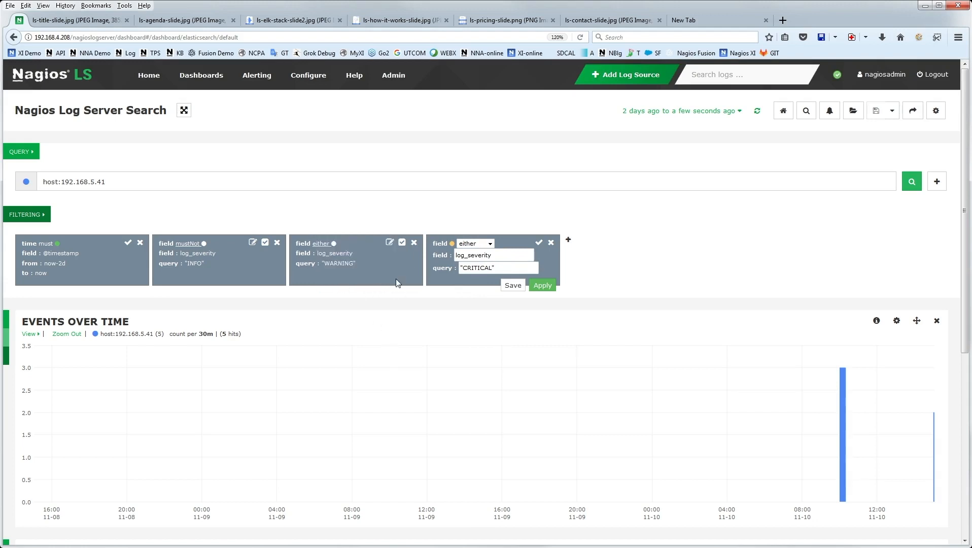
pyautogui.click(511, 286)
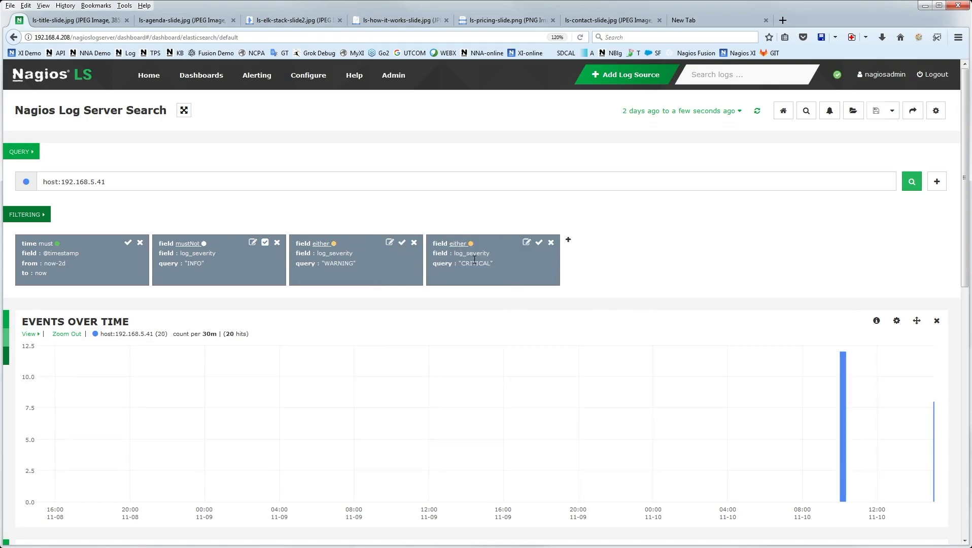
pyautogui.scroll(-6, 536, 393)
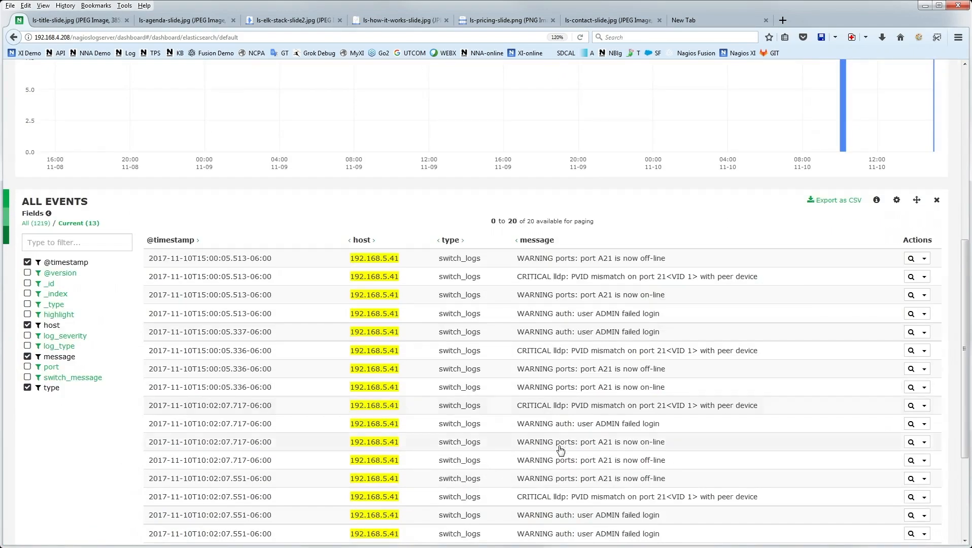
pyautogui.scroll(7, 514, 294)
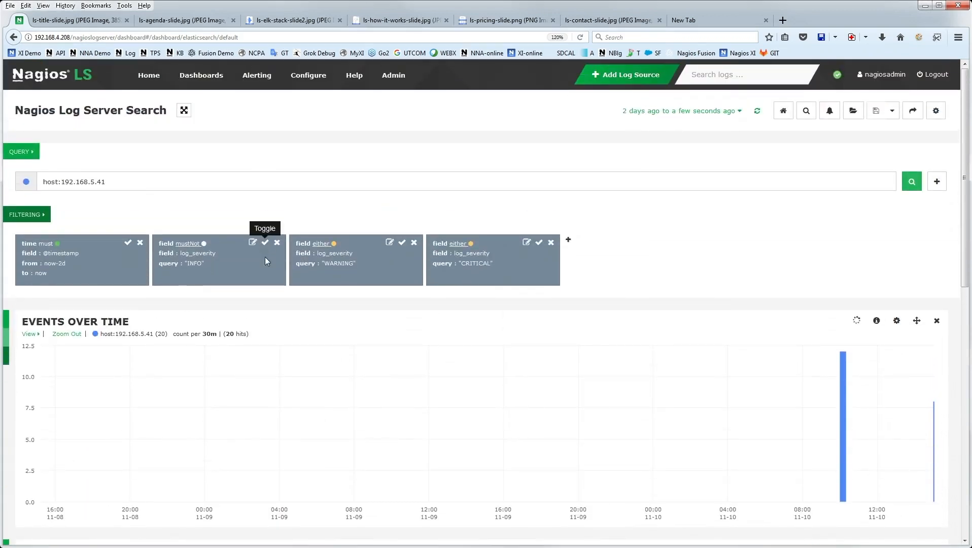
# Toggle the log_severity WARNING and CRITICAL filters off and back on.
pyautogui.click(401, 243)
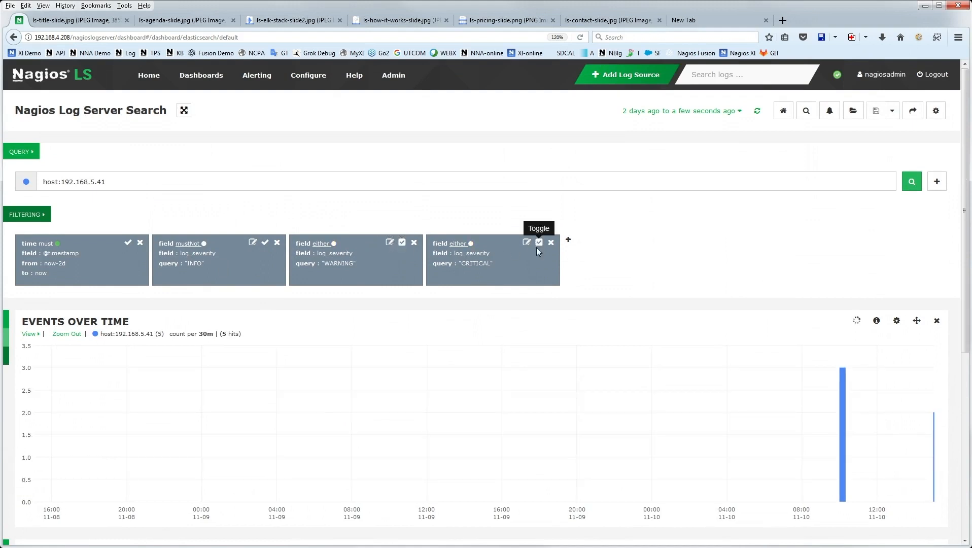
pyautogui.click(401, 243)
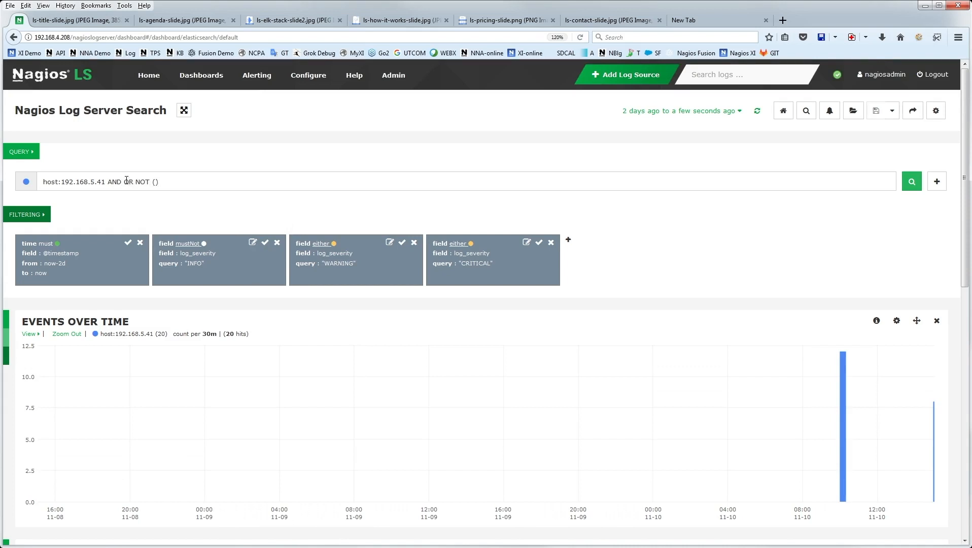
# Remove the AND OR NOT () operators from the end of the host:192.168.5.41 query.
pyautogui.press('BackSpace')
pyautogui.press('BackSpace')
pyautogui.press('BackSpace')
pyautogui.press('BackSpace')
pyautogui.press('BackSpace')
pyautogui.press('BackSpace')
pyautogui.press('BackSpace')
pyautogui.press('BackSpace')
pyautogui.press('BackSpace')
pyautogui.press('BackSpace')
pyautogui.press('BackSpace')
pyautogui.press('BackSpace')
pyautogui.press('BackSpace')
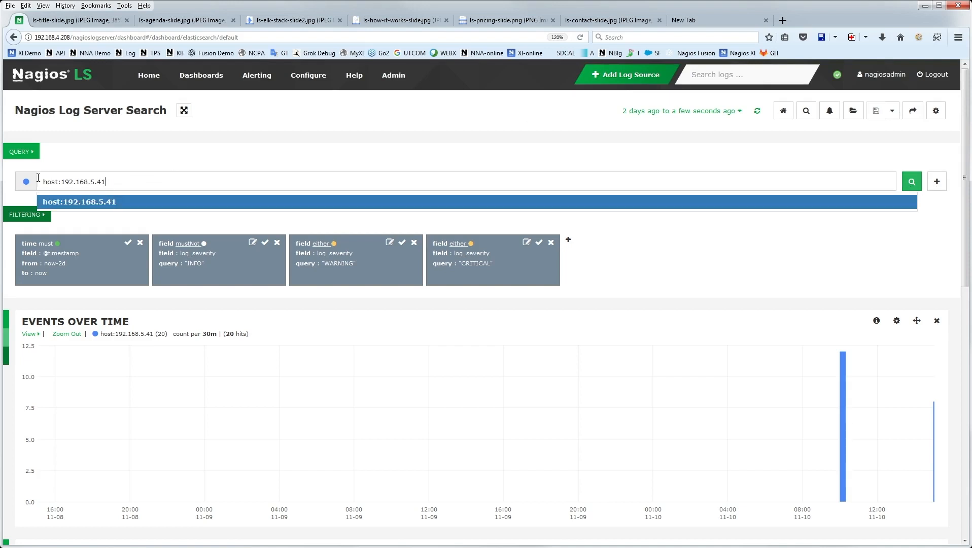
# Add a second query beside the host query, and expand the first event to check its field names.
pyautogui.click(937, 187)
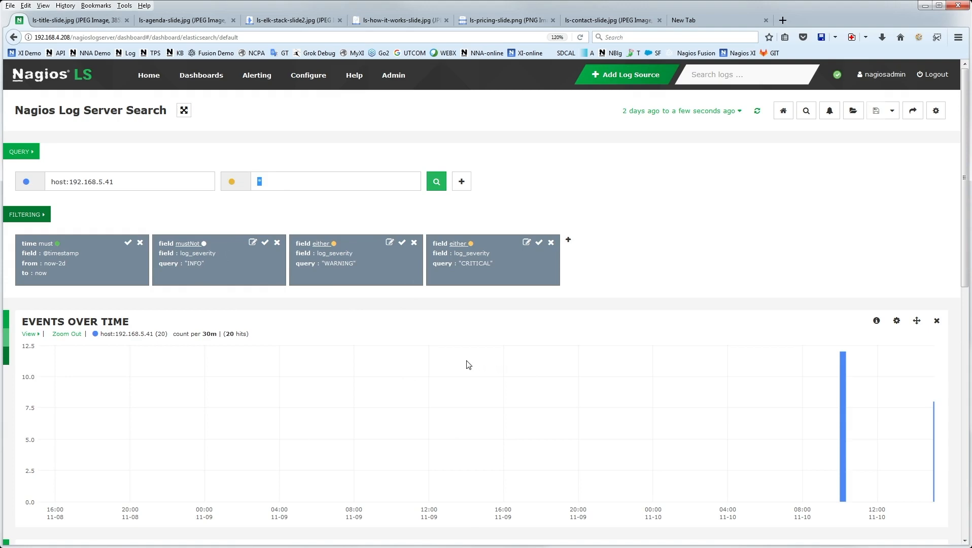
pyautogui.scroll(-4, 687, 329)
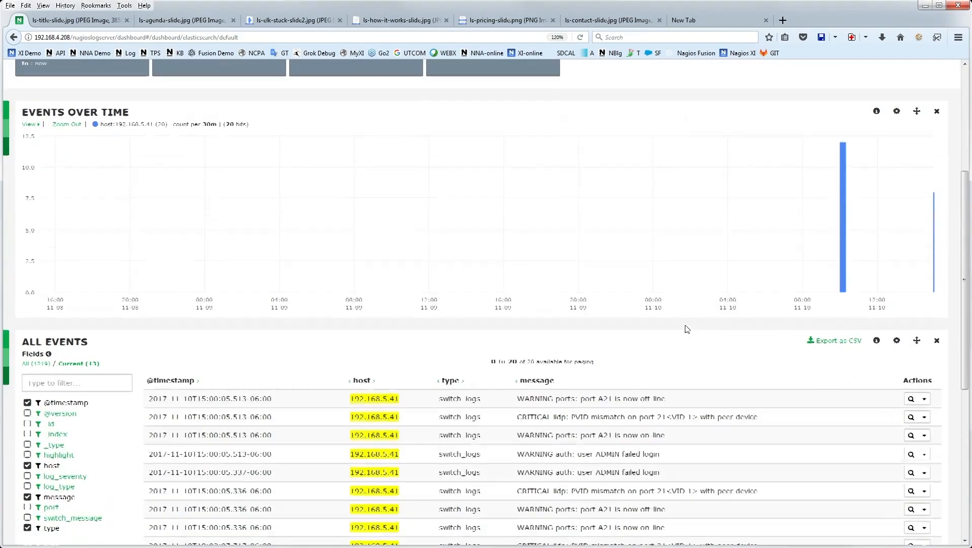
pyautogui.click(561, 397)
pyautogui.scroll(-3, 340, 284)
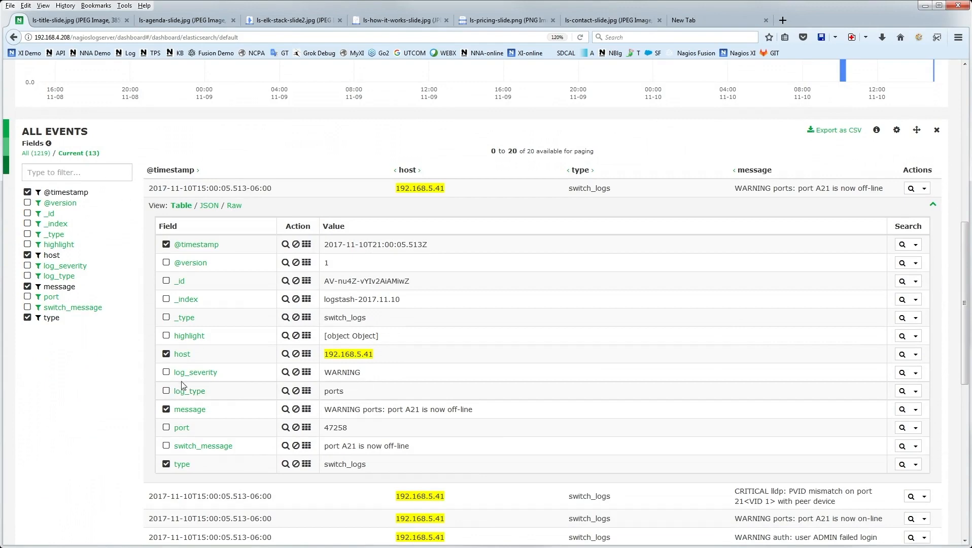
pyautogui.scroll(8, 426, 305)
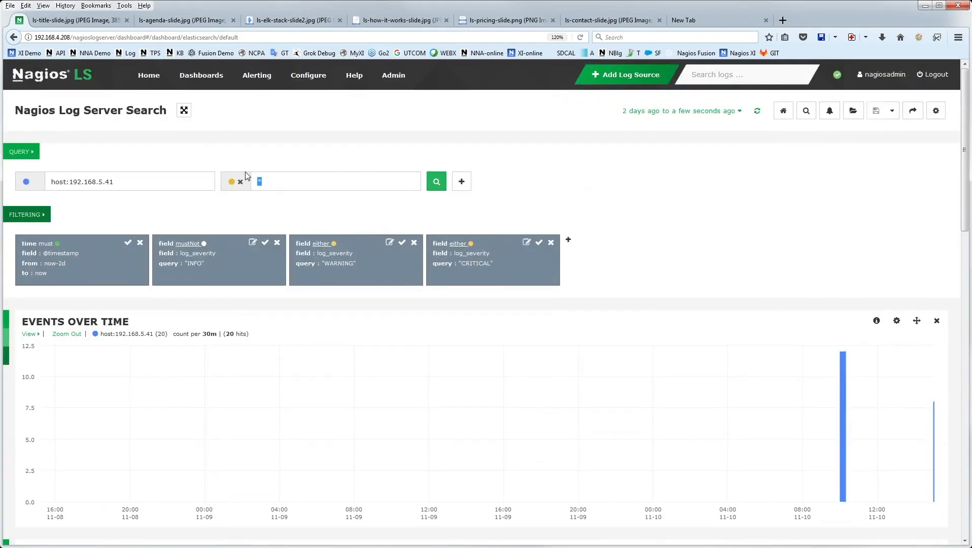
# Set the second query to log_severity:WARNING, run it, and review the updated dashboard.
pyautogui.write('_severity:WRN')
pyautogui.press('BackSpace')
pyautogui.press('BackSpace')
pyautogui.write('ARNING')
pyautogui.scroll(-4, 695, 260)
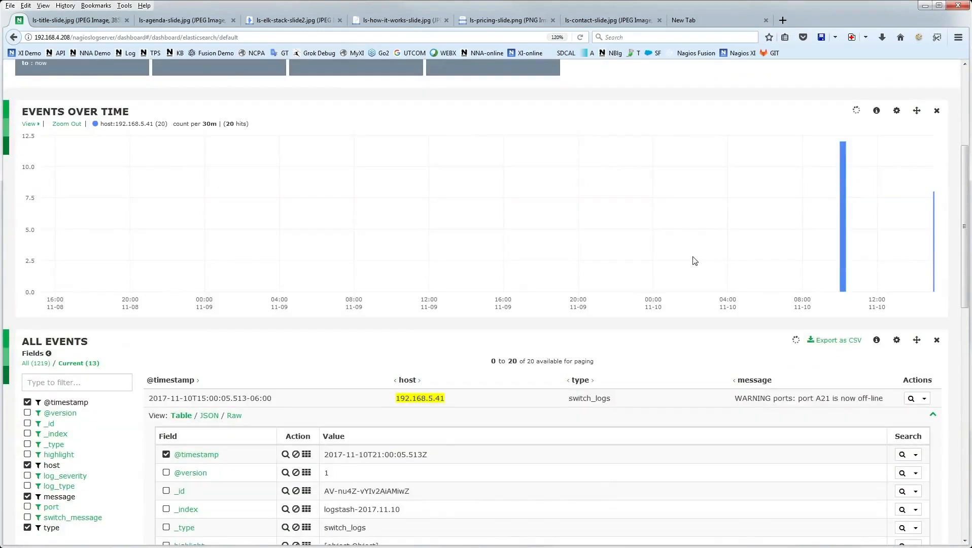
pyautogui.scroll(-3, 693, 263)
pyautogui.scroll(6, 694, 262)
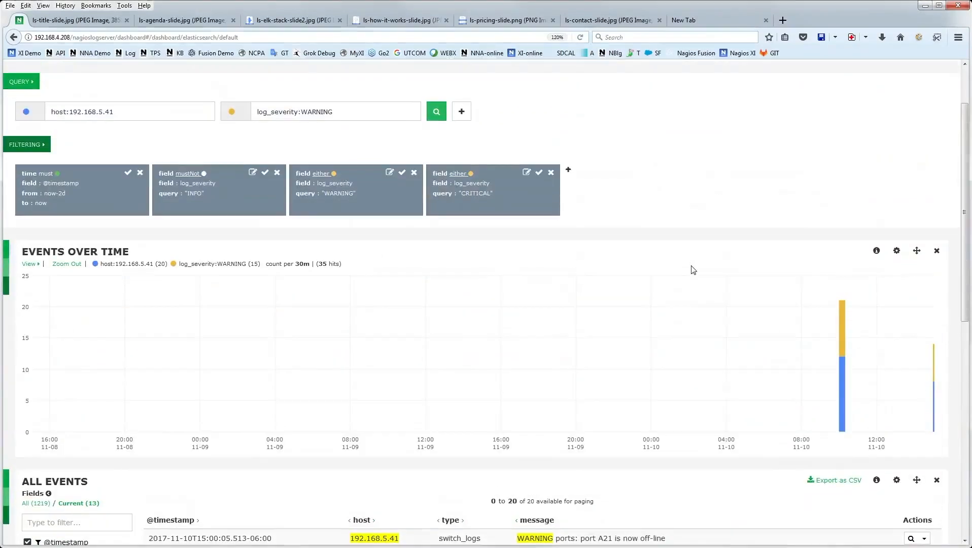
# Compare the host and log_severity:WARNING series in the 10:00 bar of the Events Over Time chart.
pyautogui.moveTo(840, 350)
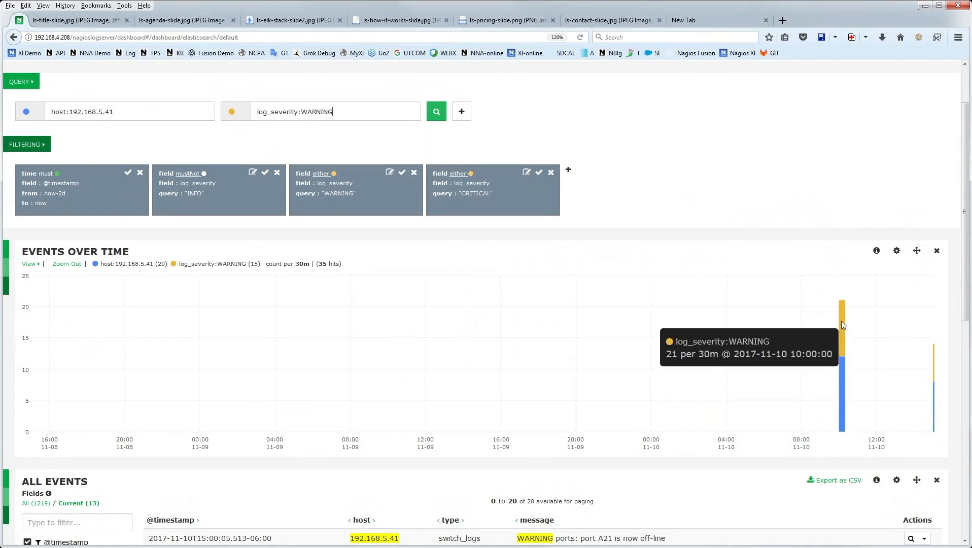
pyautogui.scroll(3, 668, 303)
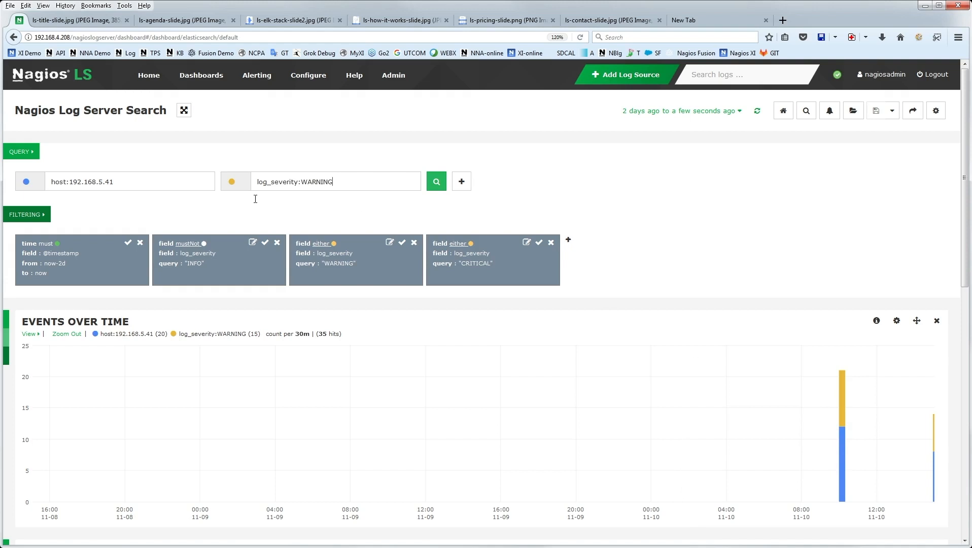
pyautogui.scroll(-3, 705, 310)
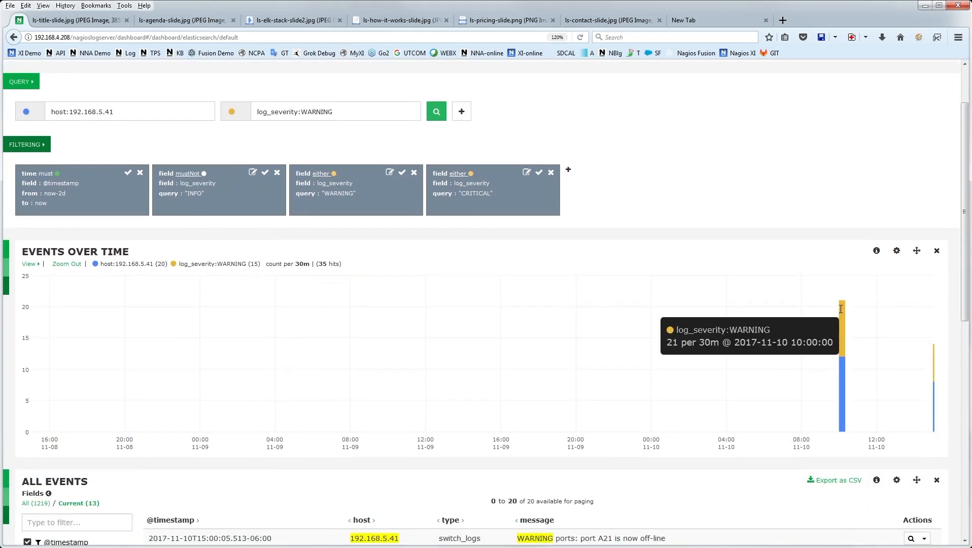
pyautogui.moveTo(843, 373)
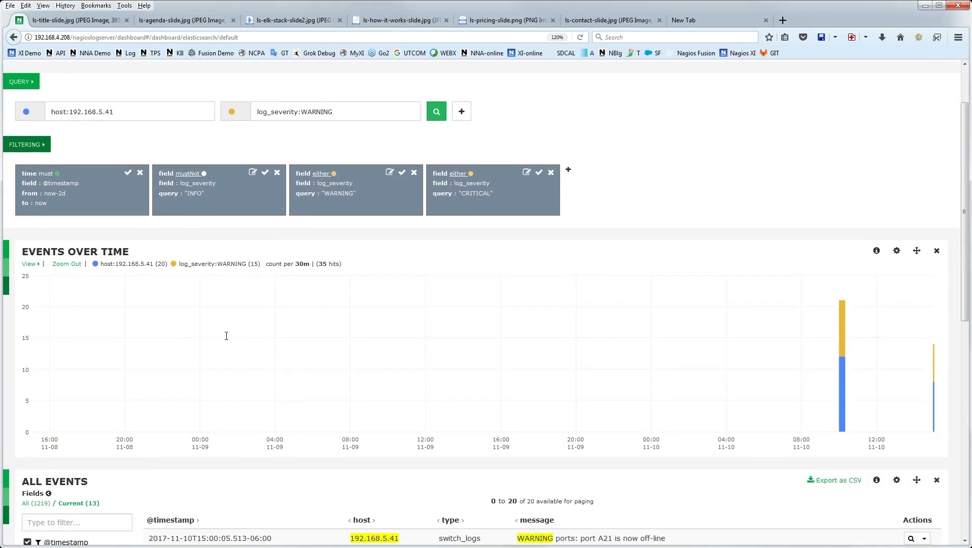
pyautogui.scroll(3, 658, 390)
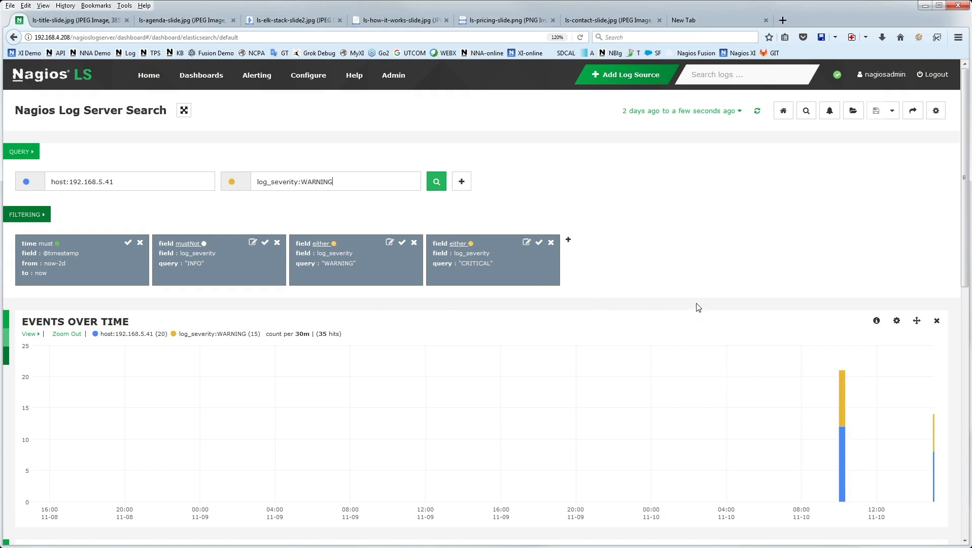
# Empty the second query, rerun the search, and remove the disabled log_severity INFO filter.
pyautogui.moveTo(347, 182); pyautogui.dragTo(174, 178)
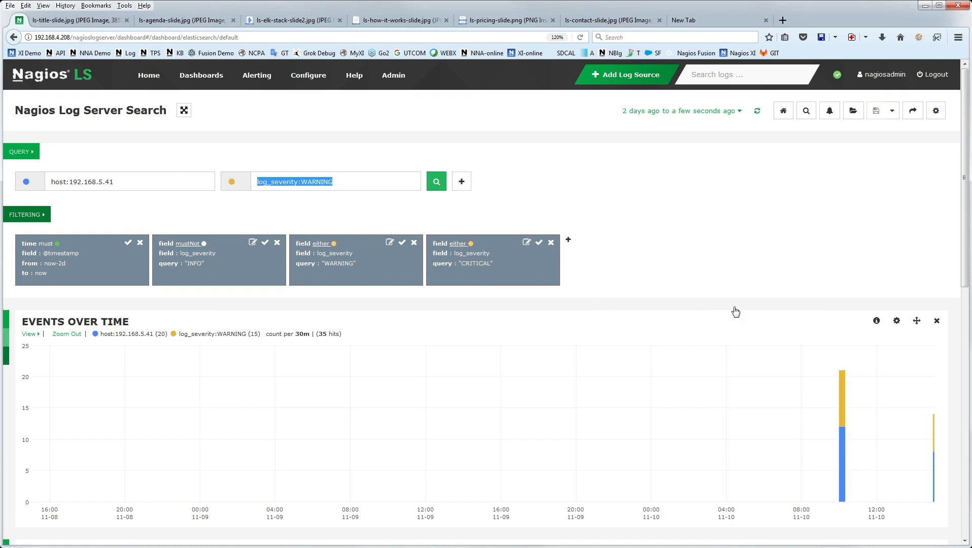
pyautogui.press('BackSpace')
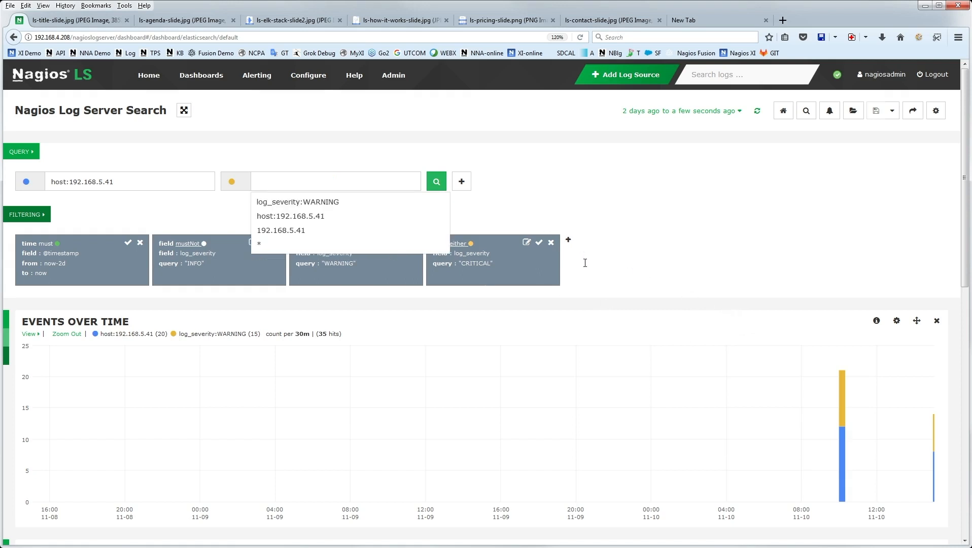
pyautogui.press('Return')
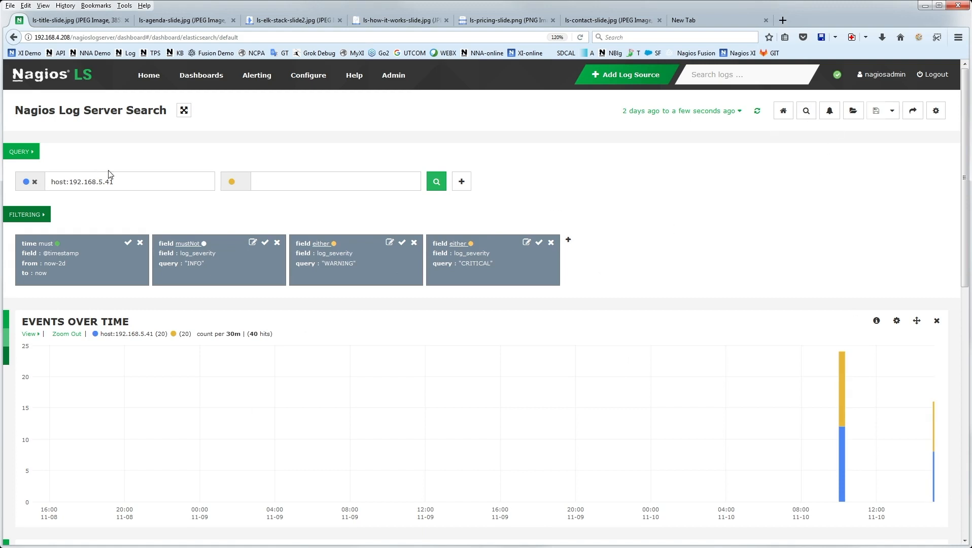
pyautogui.click(278, 243)
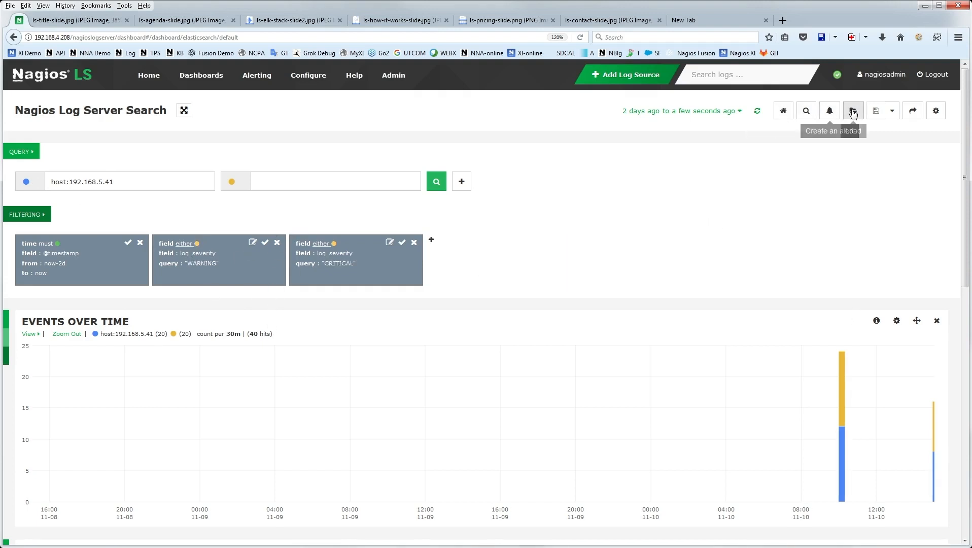
# Save the current dashboard query as a global query named ".41 Warn and Crit".
pyautogui.click(807, 112)
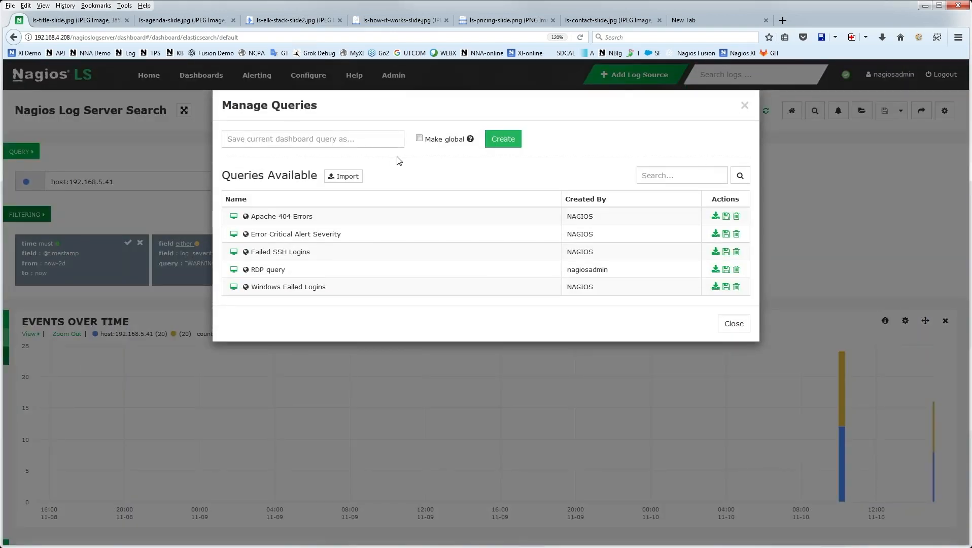
pyautogui.write('.41 Warn and Crit')
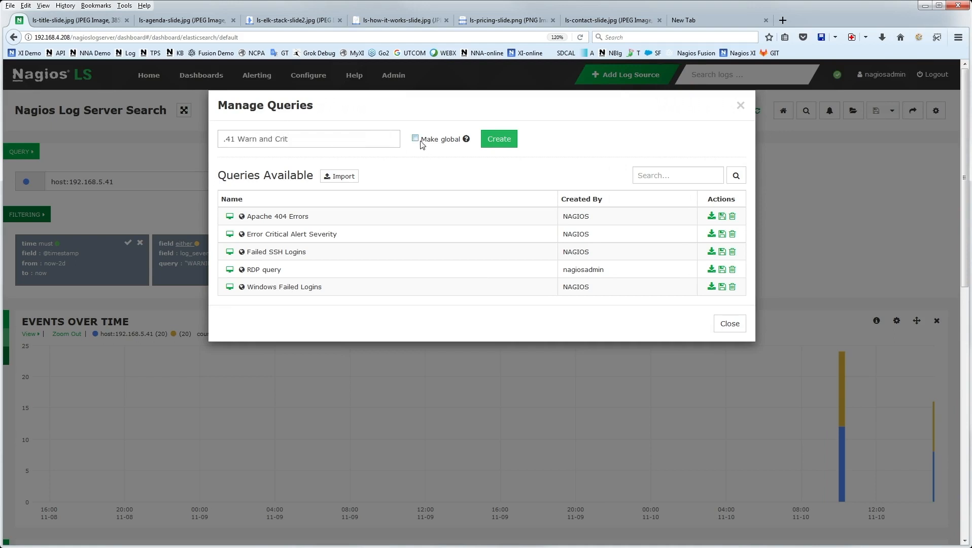
pyautogui.click(415, 138)
pyautogui.click(501, 144)
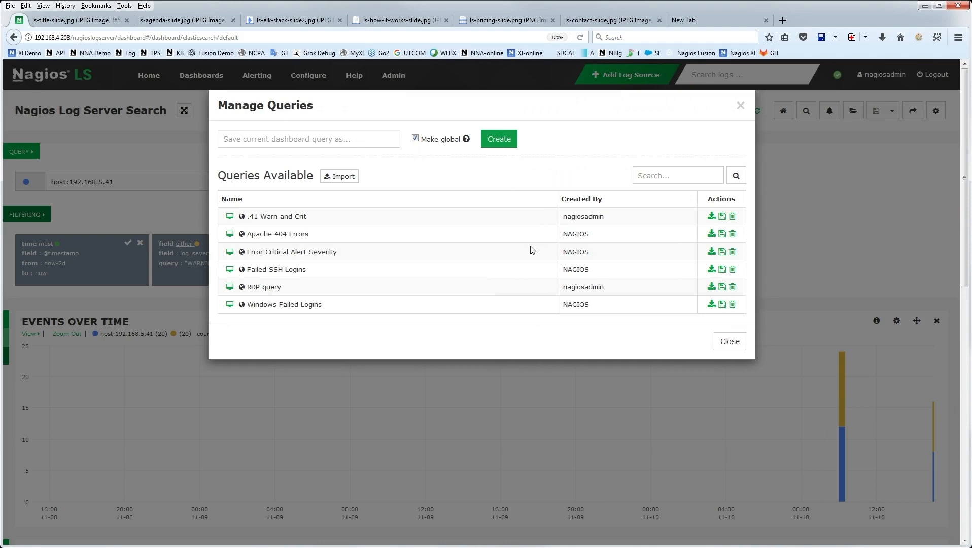
pyautogui.click(729, 348)
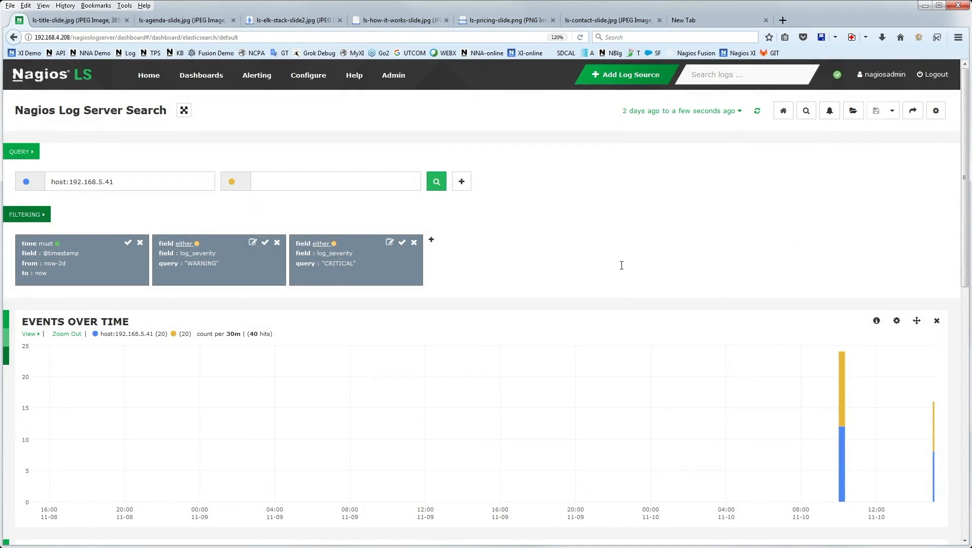
# Return to the home dashboard and check the list of available saved queries.
pyautogui.click(784, 110)
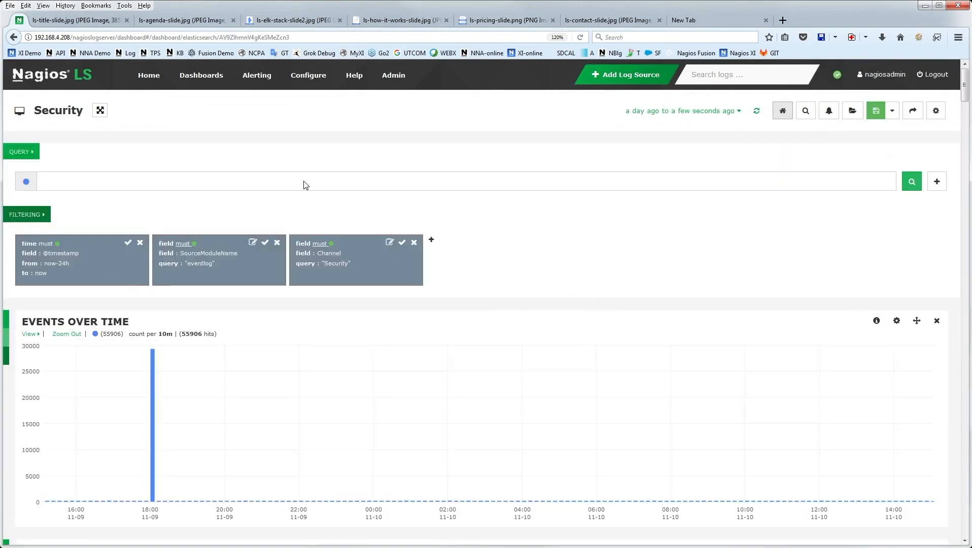
pyautogui.click(805, 110)
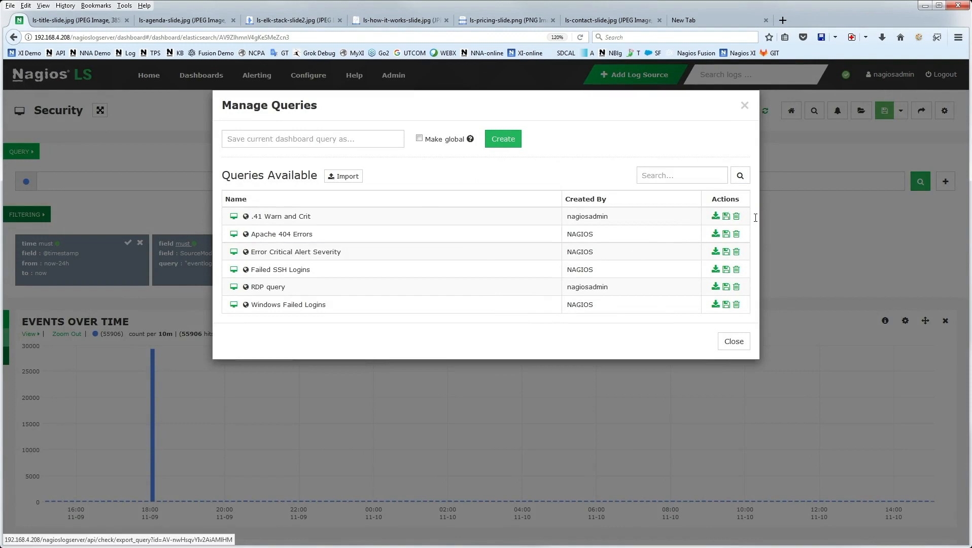
pyautogui.click(732, 342)
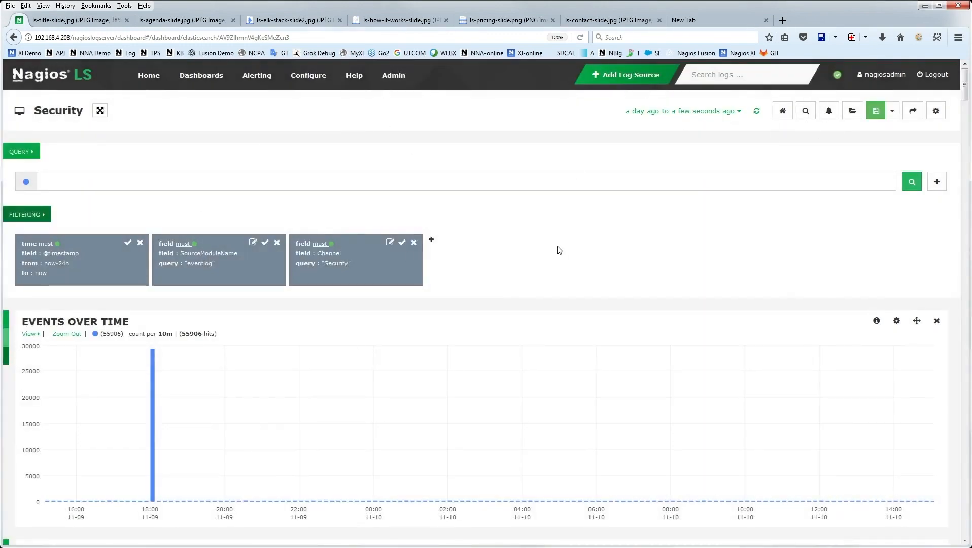
# Look through the dashboard load list and the save options, including the advanced choices for setting a default and exporting.
pyautogui.click(854, 108)
pyautogui.click(589, 133)
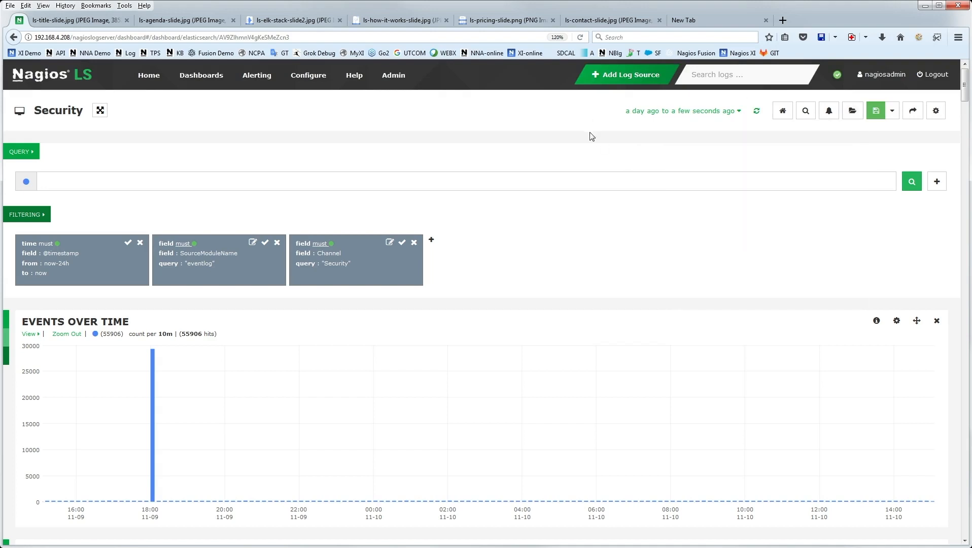
pyautogui.click(896, 112)
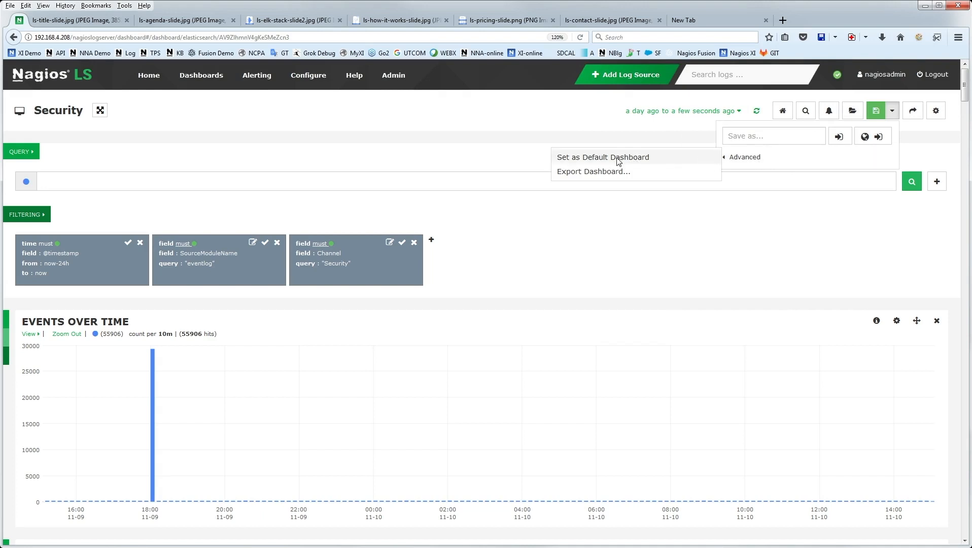
pyautogui.click(486, 146)
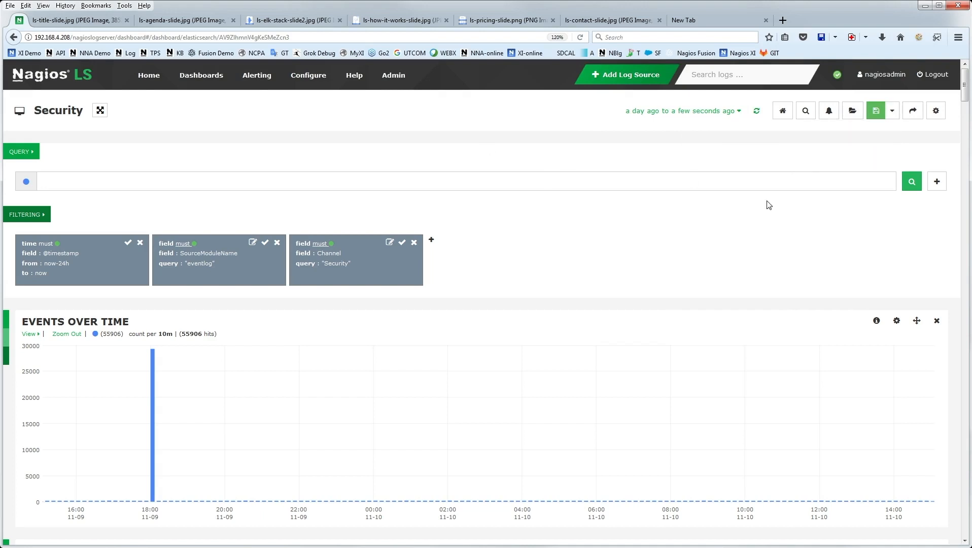
# View the Security dashboard's shareable link and its general dashboard settings, closing each dialog.
pyautogui.click(911, 113)
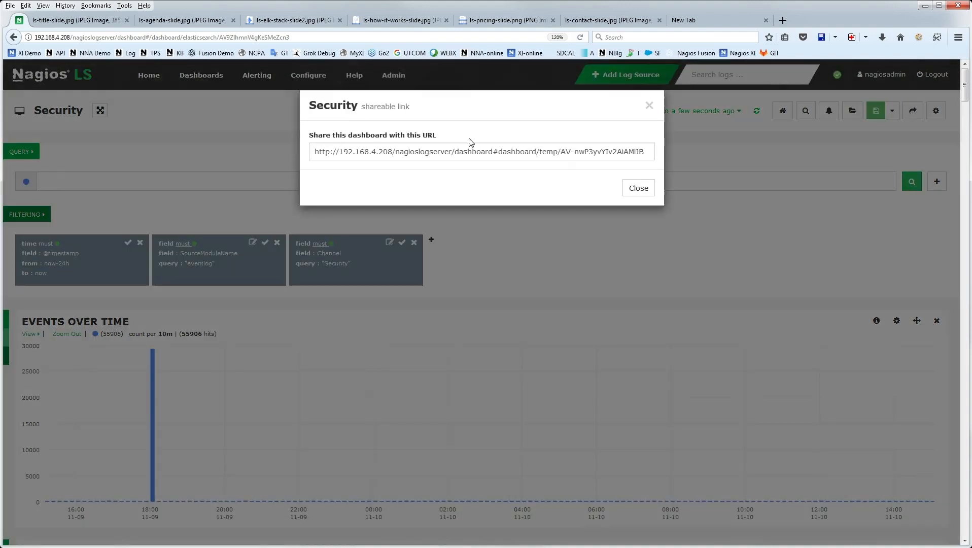
pyautogui.click(638, 188)
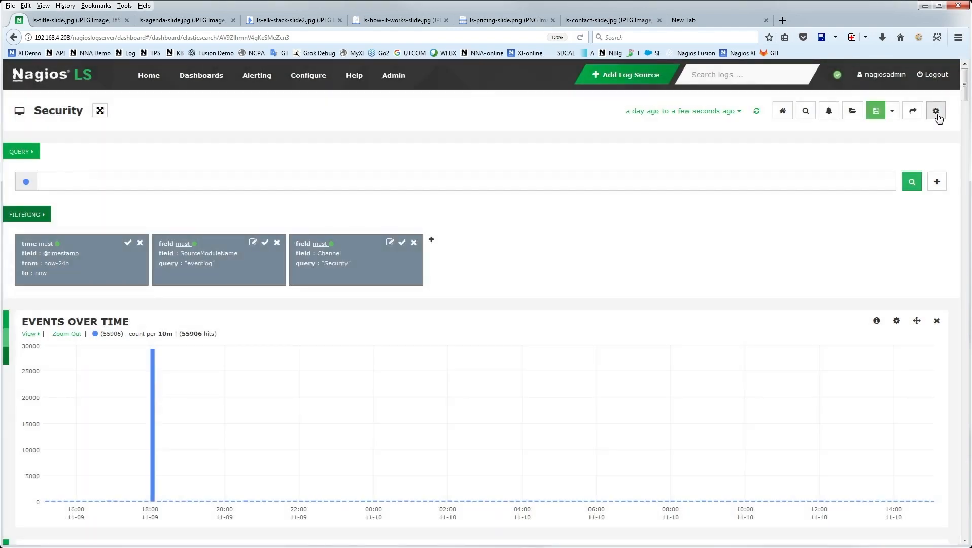
pyautogui.click(936, 112)
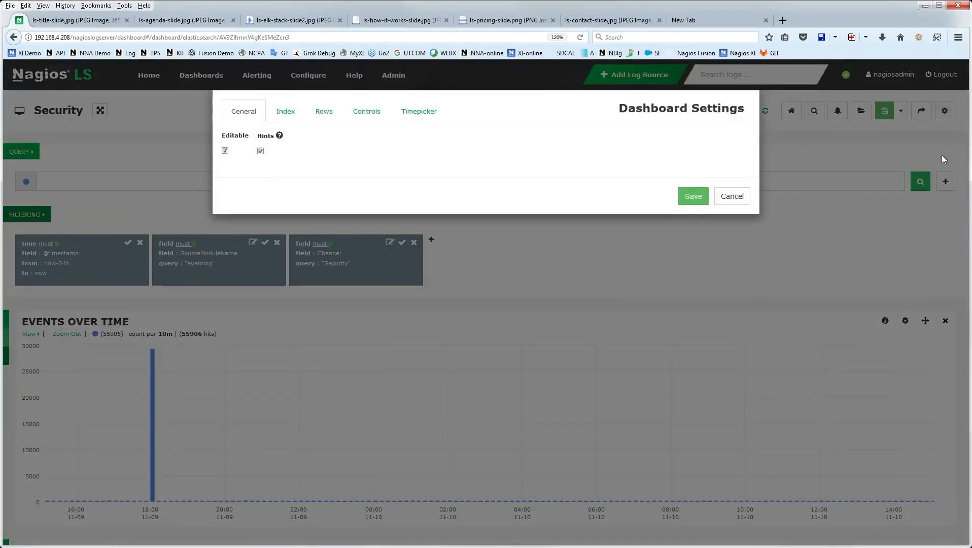
pyautogui.click(720, 197)
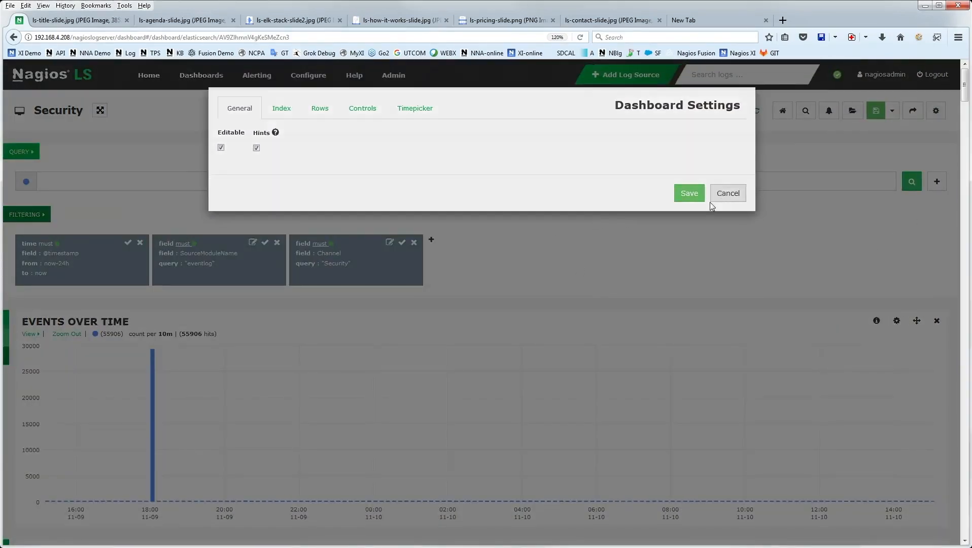
# Review the relative, auto-refresh and custom choices offered for the Security dashboard's time range.
pyautogui.click(654, 111)
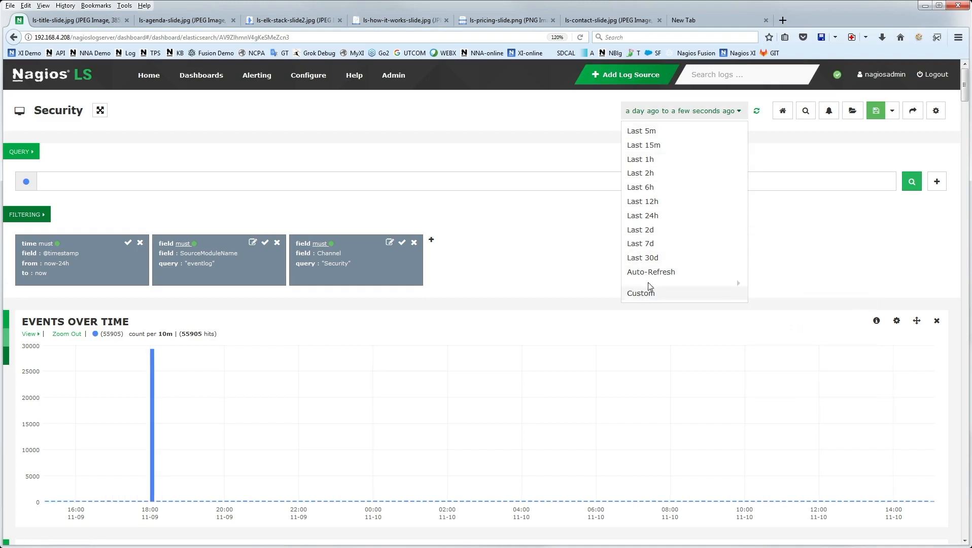
pyautogui.click(806, 158)
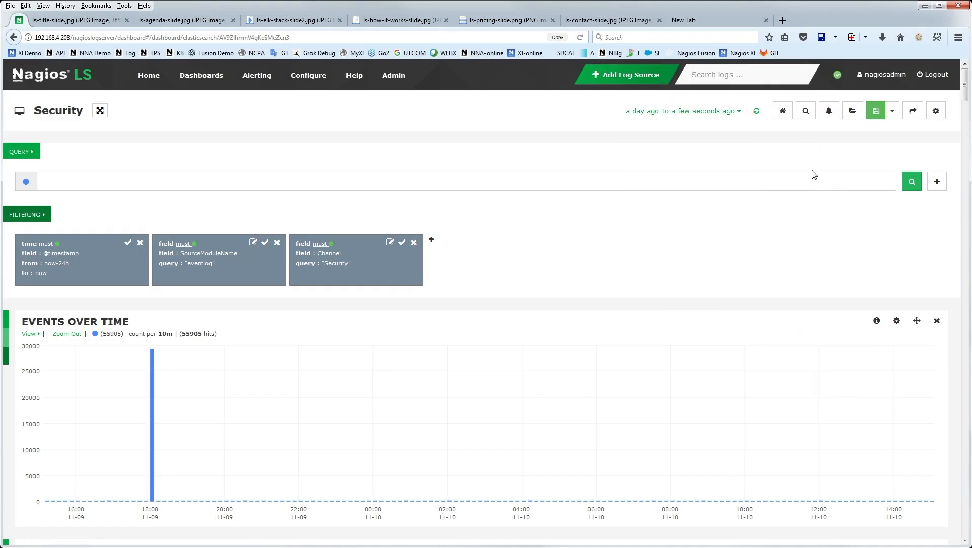
pyautogui.click(730, 111)
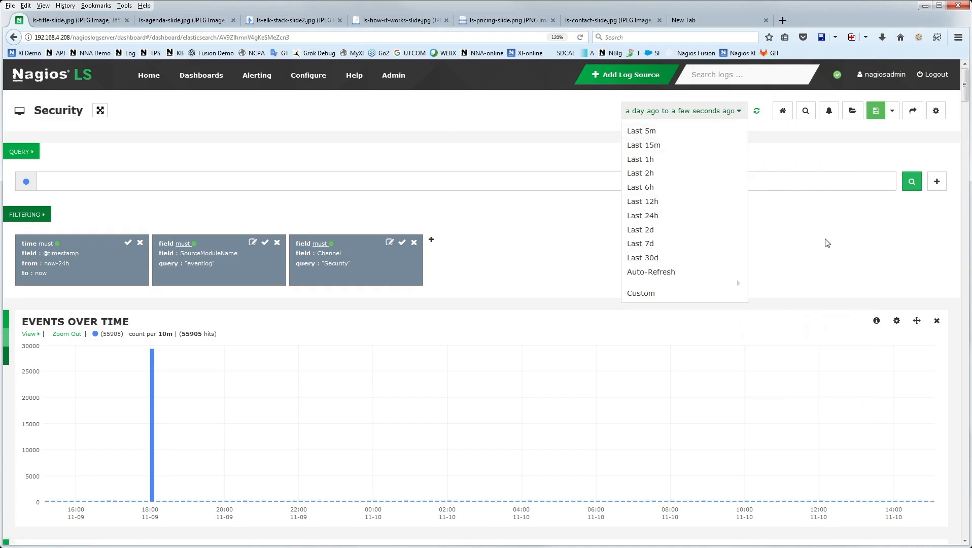
pyautogui.click(787, 158)
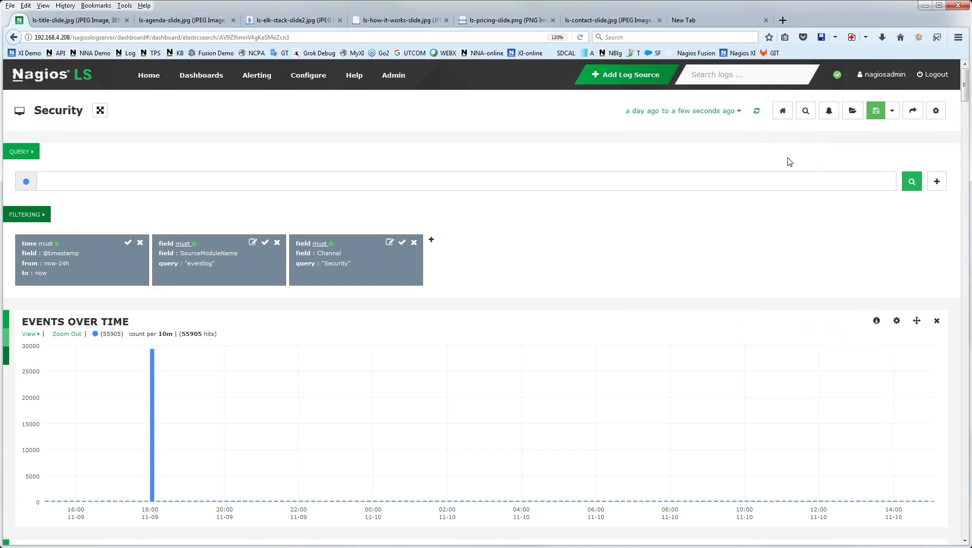
# Inspect the comma-separated relative time options in the dashboard's timepicker settings and cancel the dialog.
pyautogui.click(934, 112)
pyautogui.click(417, 111)
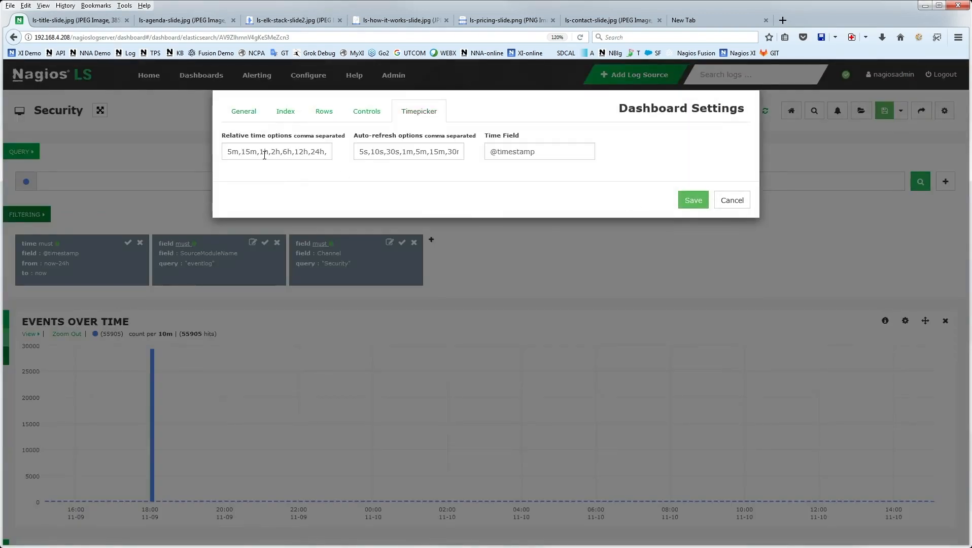
pyautogui.moveTo(264, 154); pyautogui.dragTo(363, 156)
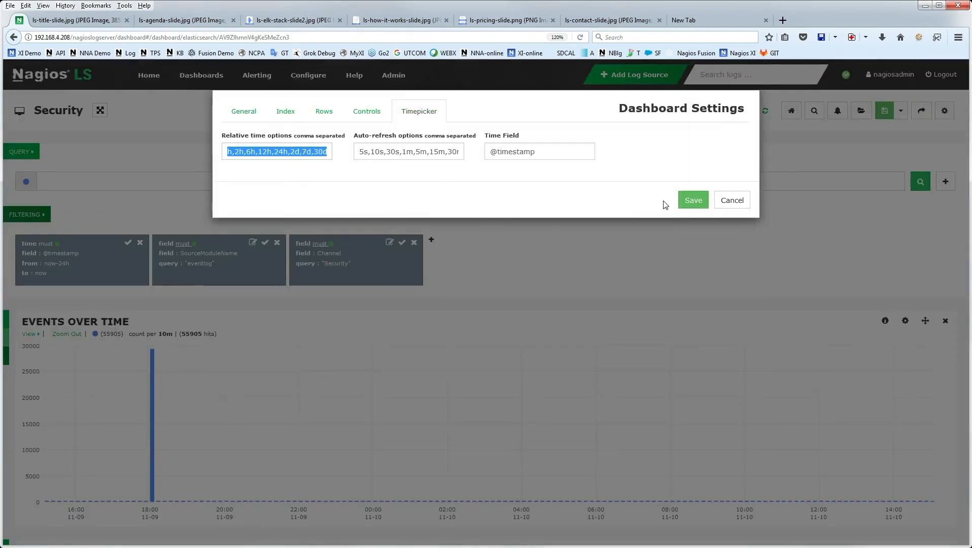
pyautogui.click(731, 200)
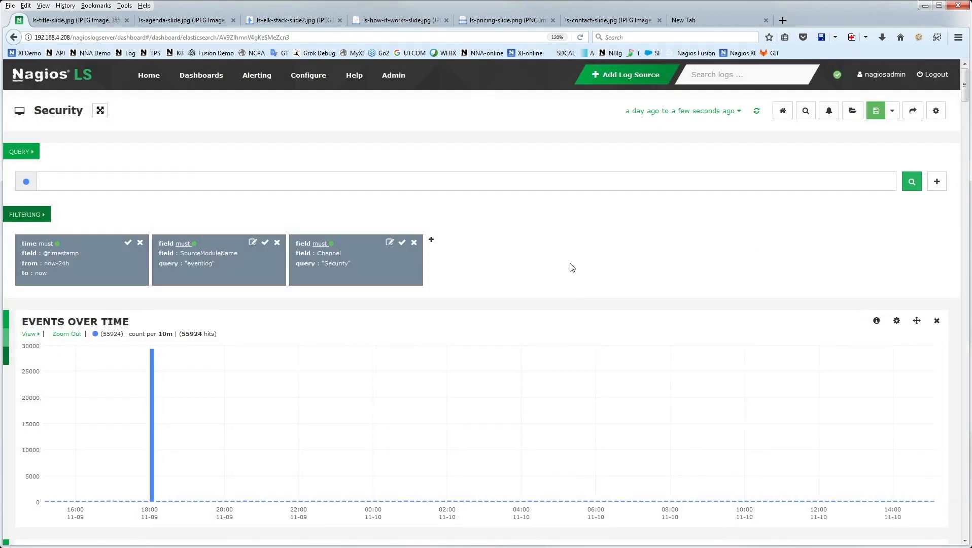
# Load the Empty Dashboard and create a new row titled "Fields" with a height of 150px.
pyautogui.click(850, 111)
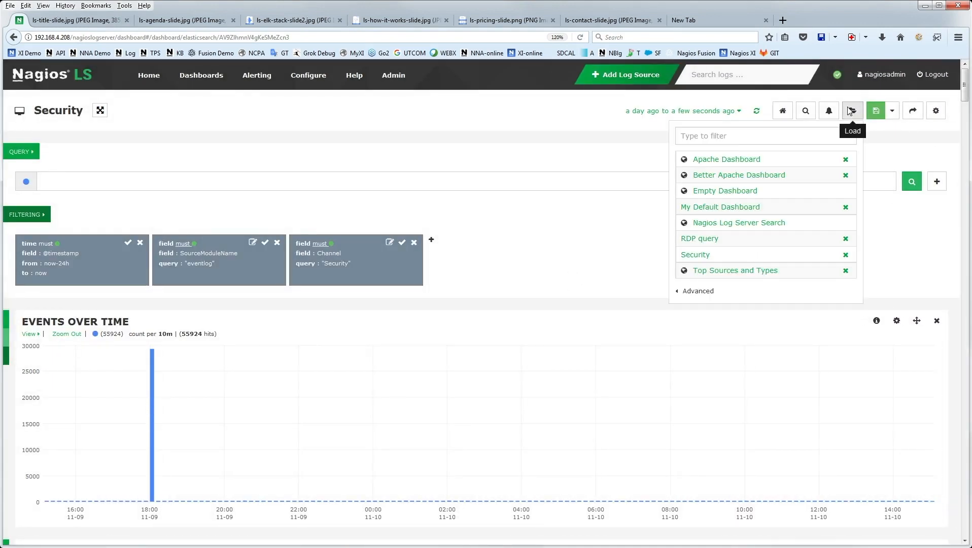
pyautogui.click(737, 191)
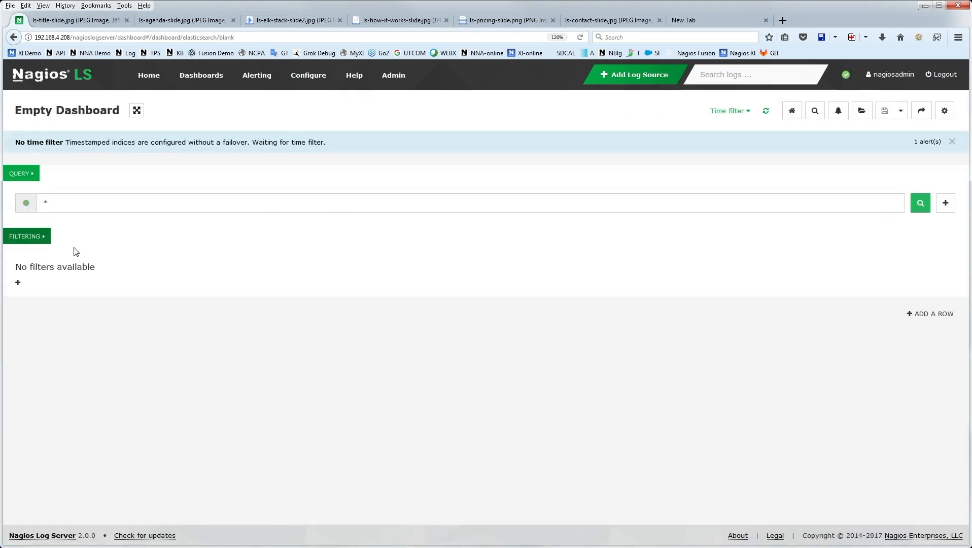
pyautogui.click(925, 315)
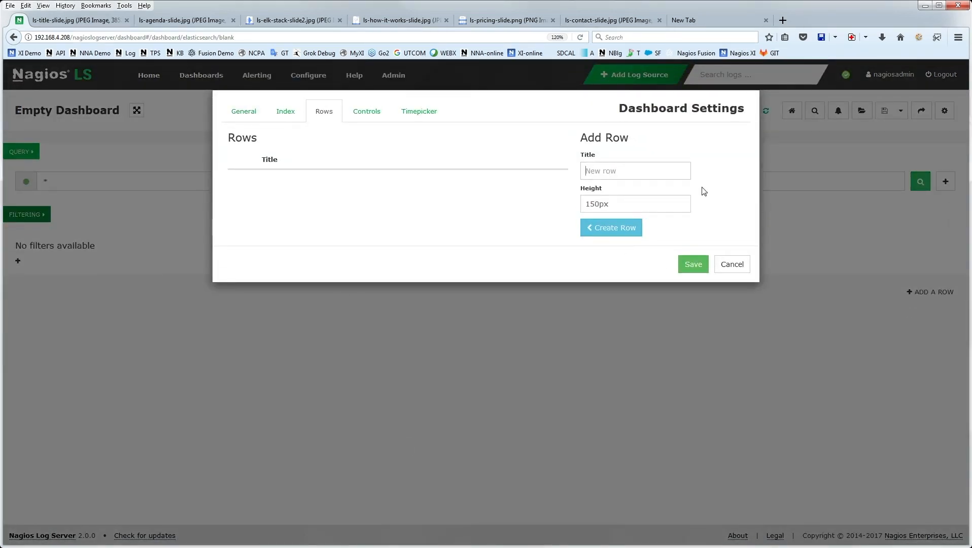
pyautogui.write('f')
pyautogui.press('BackSpace')
pyautogui.write('Fields')
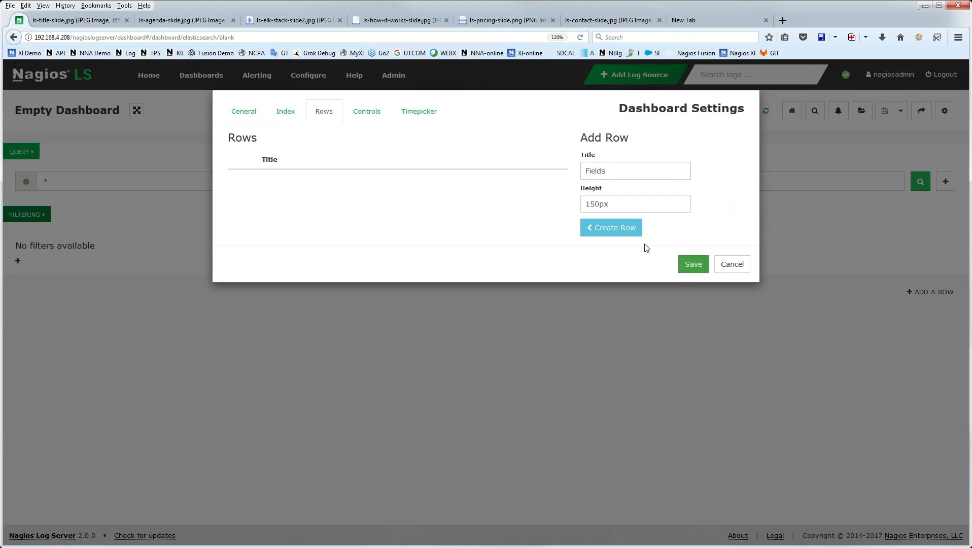
pyautogui.click(622, 233)
# Create a 150px row titled "Panels" above the Fields row and save the dashboard settings.
pyautogui.click(618, 175)
pyautogui.write('Pan')
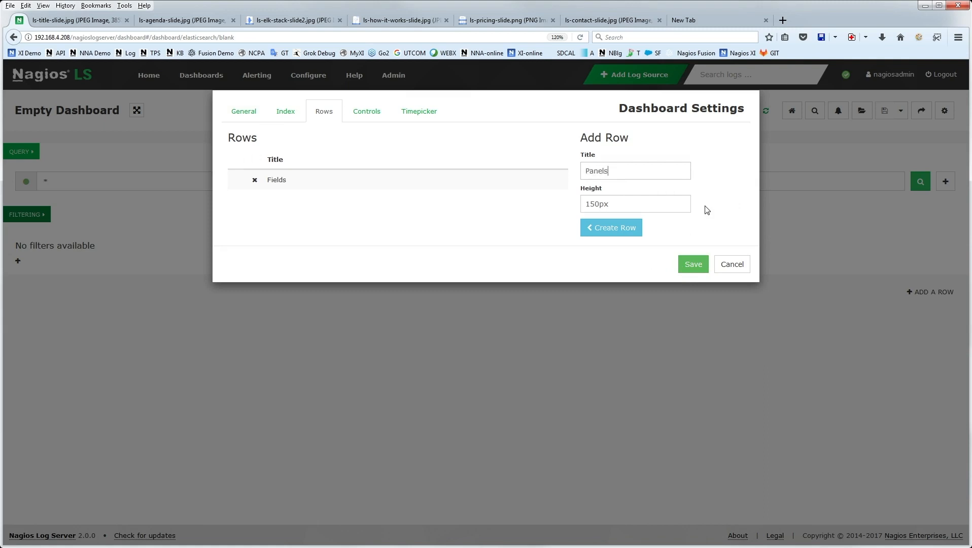
pyautogui.click(599, 231)
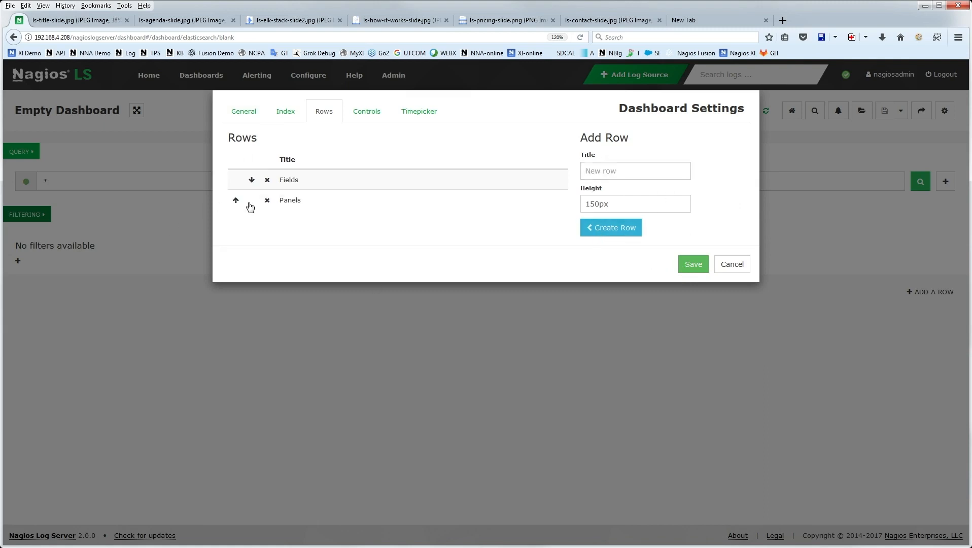
pyautogui.click(236, 201)
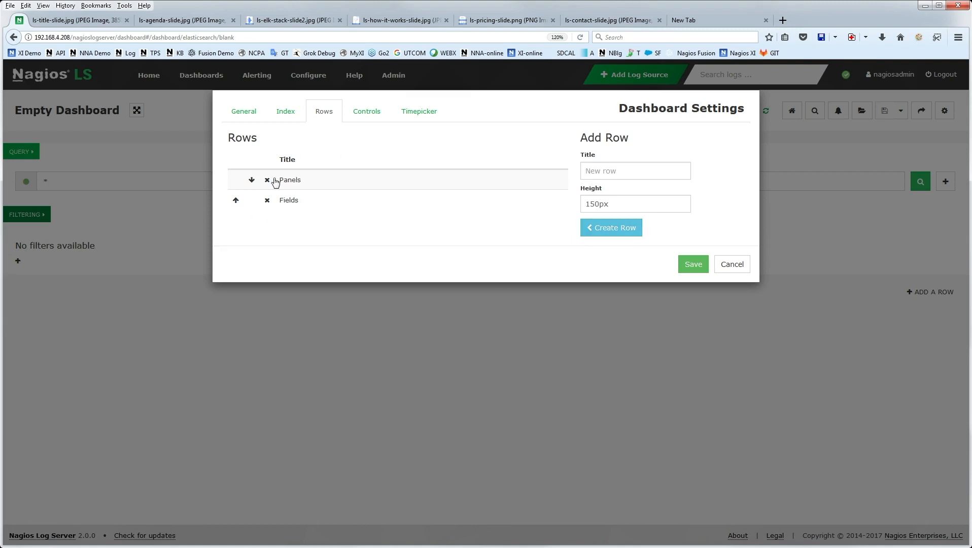
pyautogui.click(693, 264)
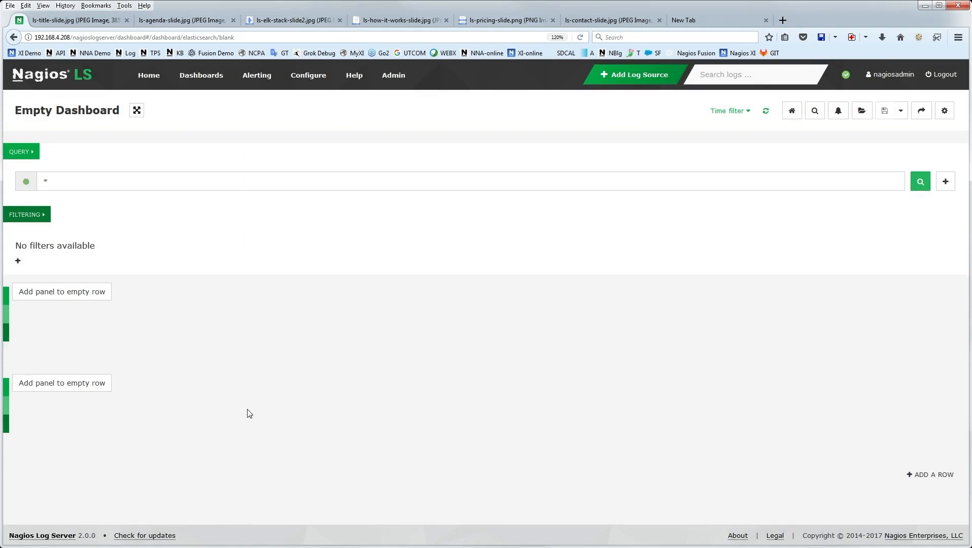
# Add a table panel with a span of 12 to the empty Fields row and save it.
pyautogui.click(77, 388)
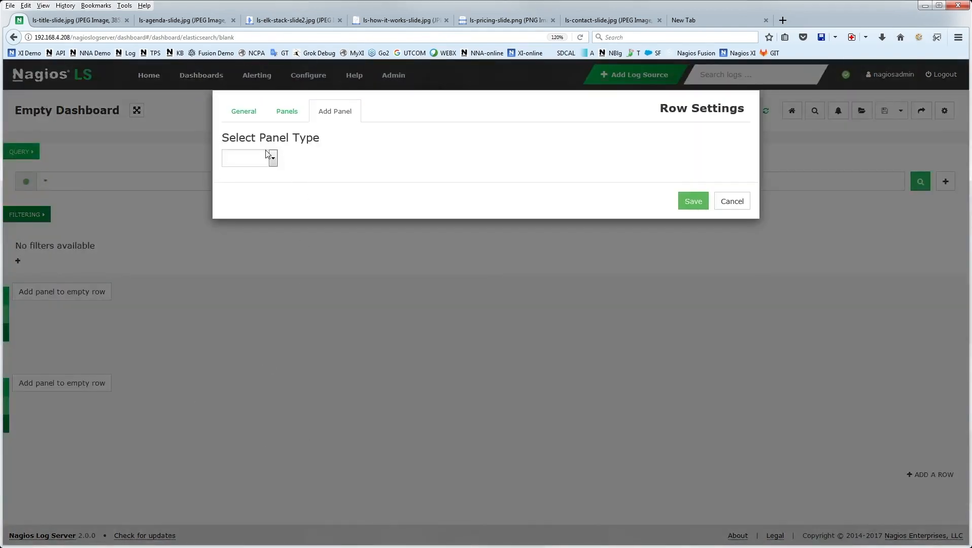
pyautogui.click(274, 160)
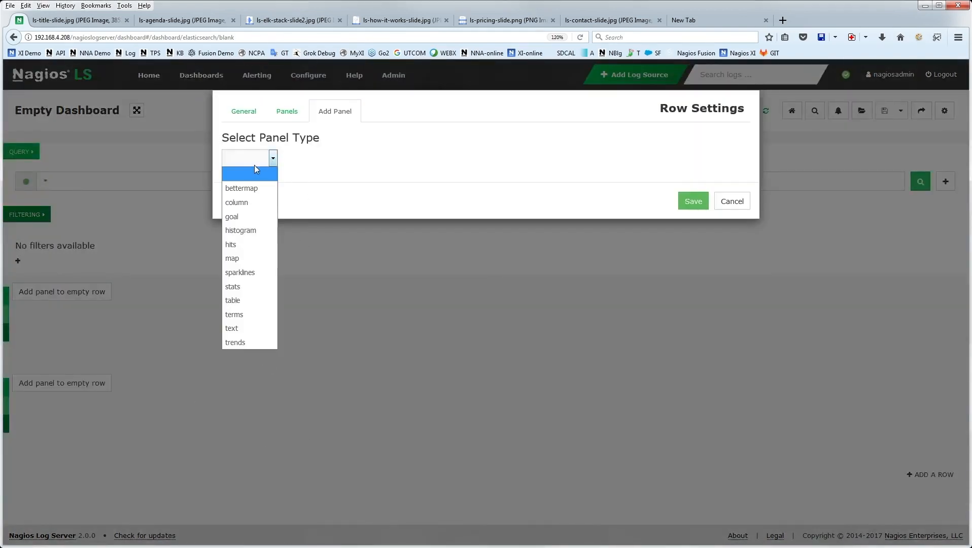
pyautogui.click(254, 286)
pyautogui.click(365, 223)
pyautogui.click(354, 389)
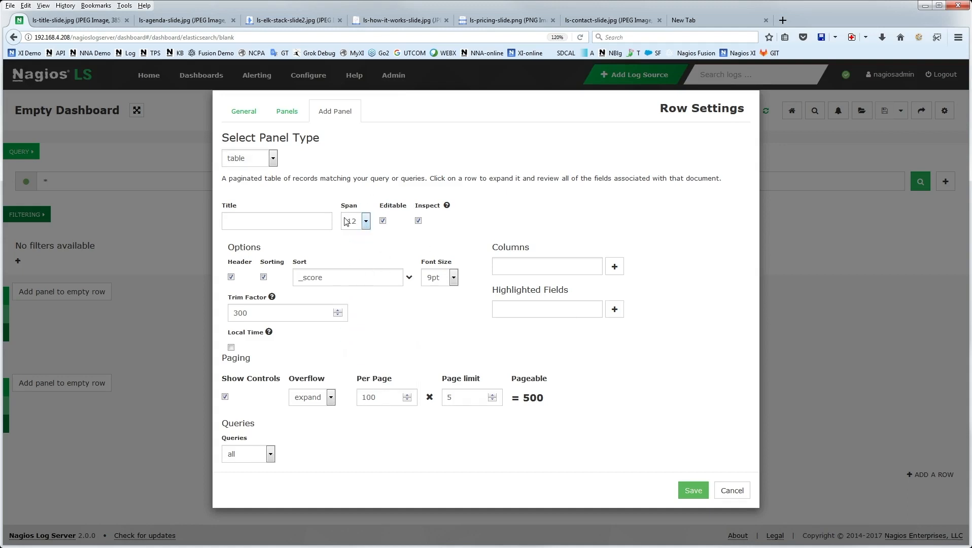
pyautogui.click(693, 490)
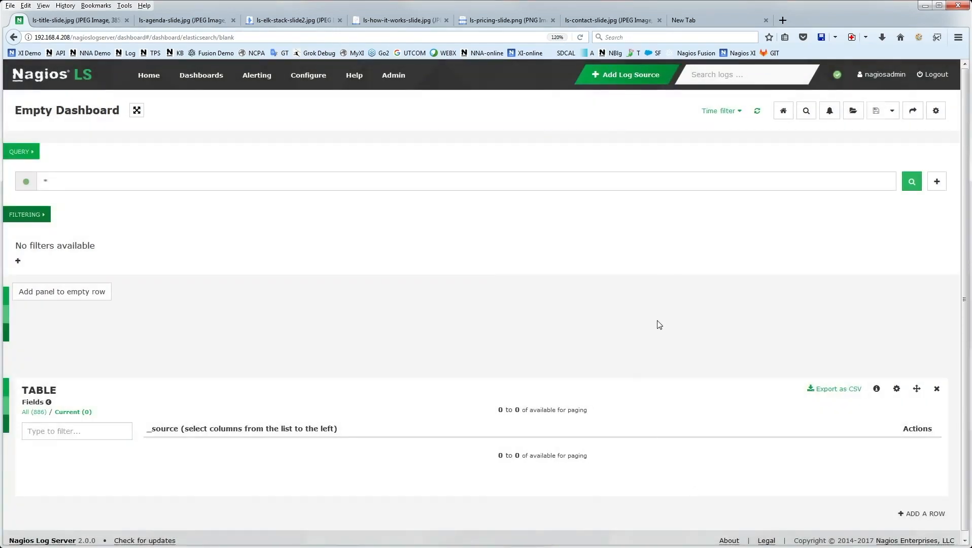
# Set the dashboard's time filter to the last 2 days and review the log entries in the new table.
pyautogui.scroll(-1, 653, 477)
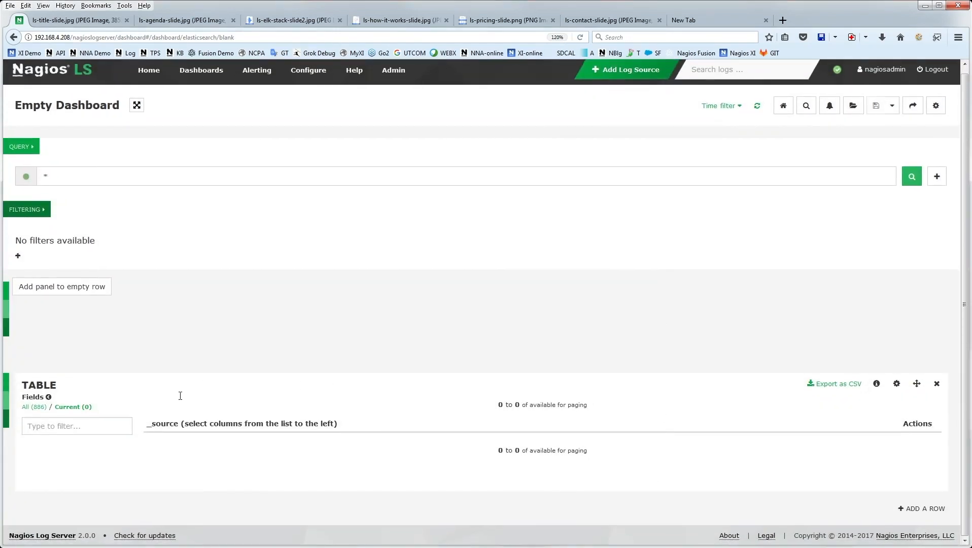
pyautogui.click(722, 106)
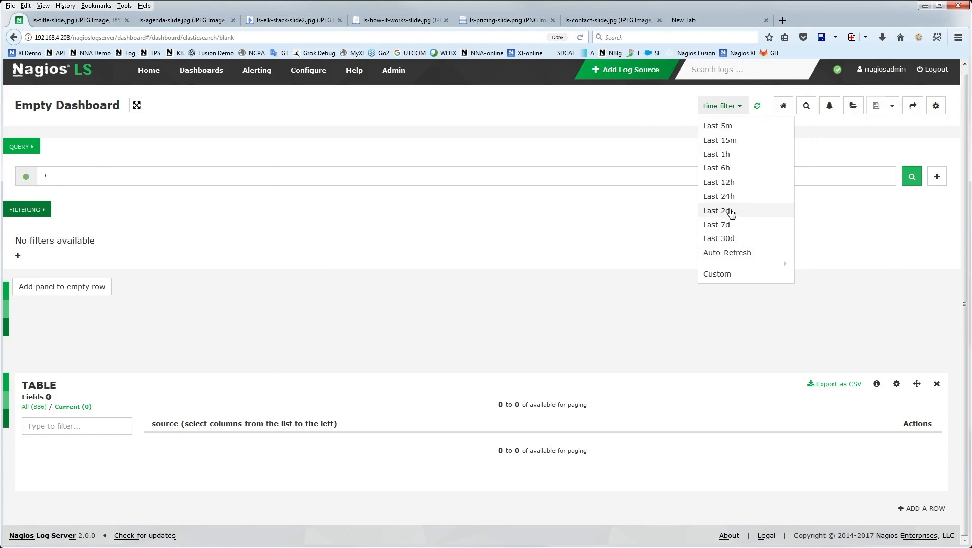
pyautogui.click(731, 212)
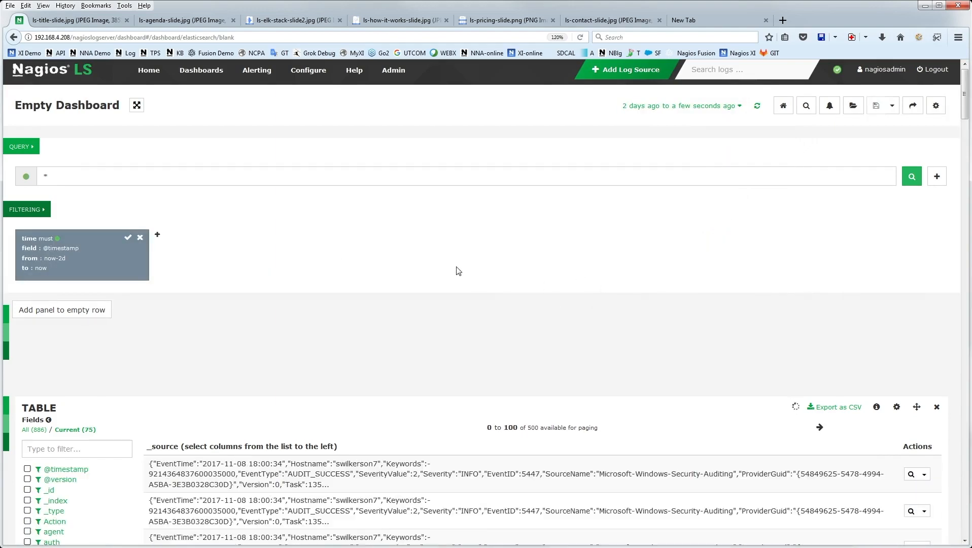
pyautogui.scroll(-3, 472, 266)
pyautogui.scroll(-5, 471, 266)
pyautogui.scroll(7, 453, 295)
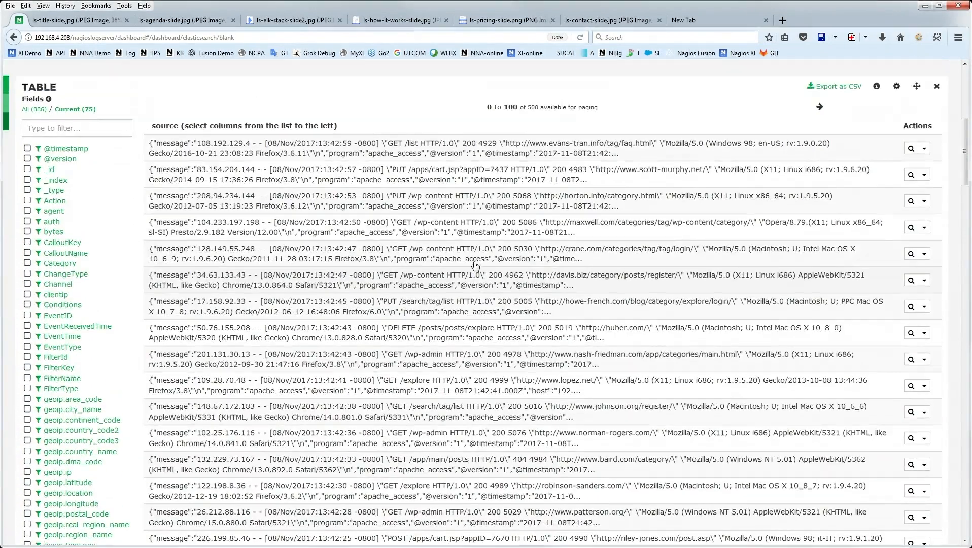
pyautogui.scroll(2, 391, 296)
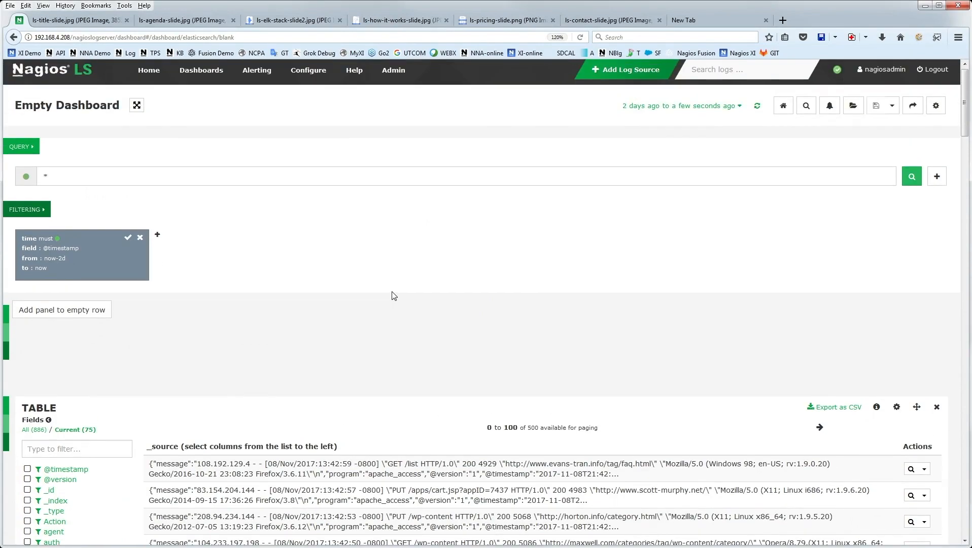
pyautogui.scroll(-4, 477, 323)
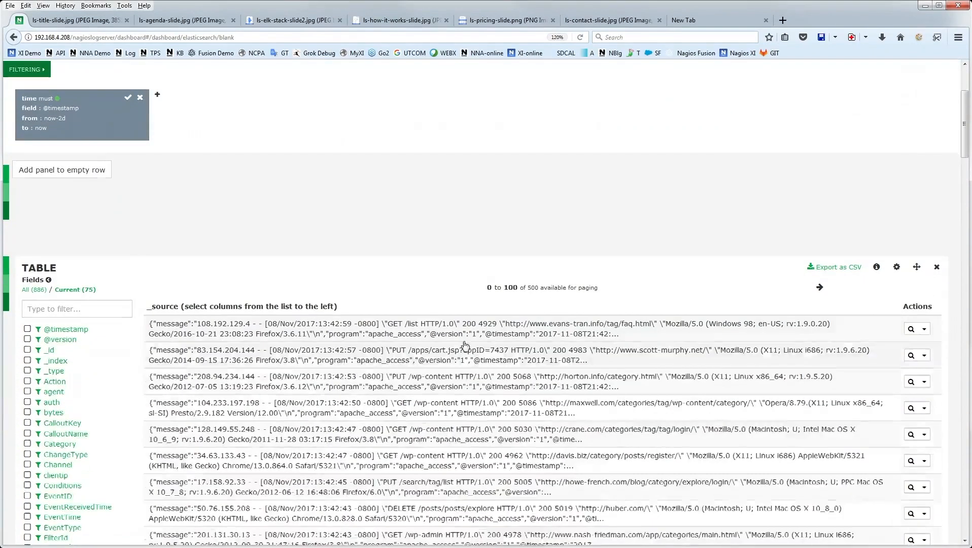
# Display the timestamp and host fields as columns in the log table.
pyautogui.scroll(-1, 324, 397)
pyautogui.scroll(-2, 323, 397)
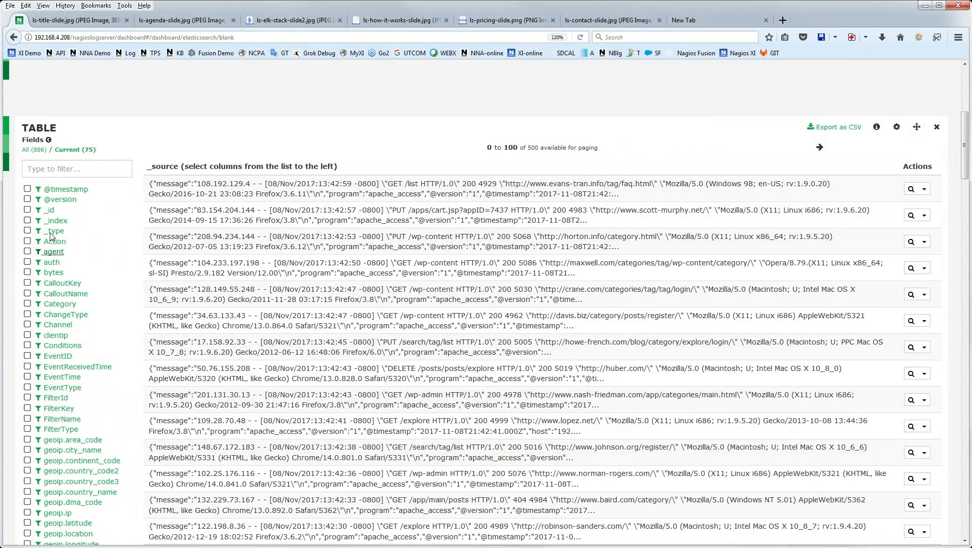
pyautogui.scroll(-3, 95, 273)
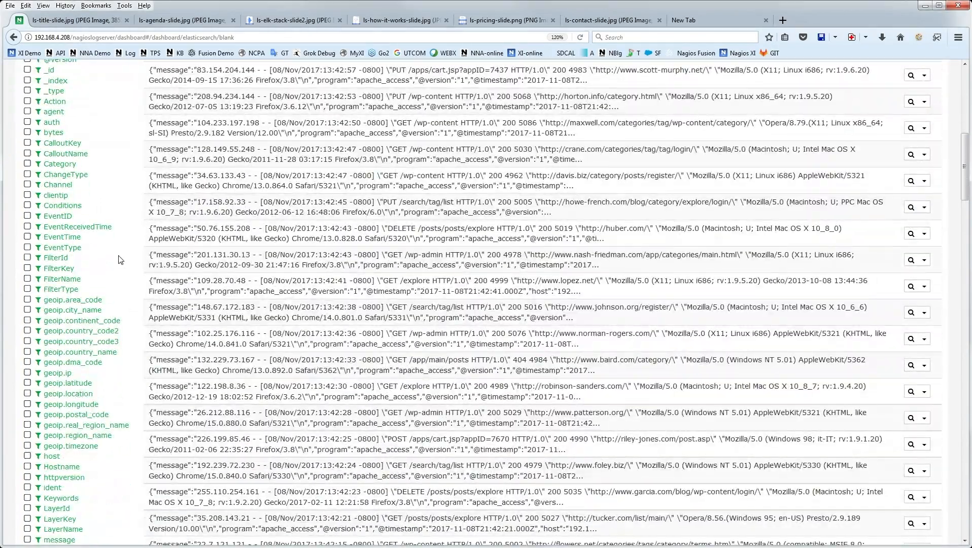
pyautogui.scroll(-9, 120, 259)
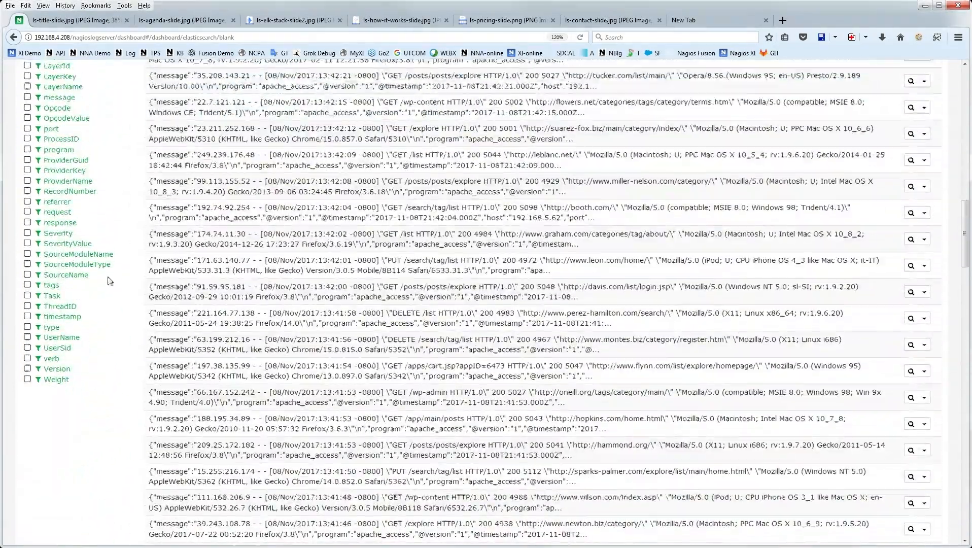
pyautogui.scroll(1, 108, 280)
pyautogui.click(28, 339)
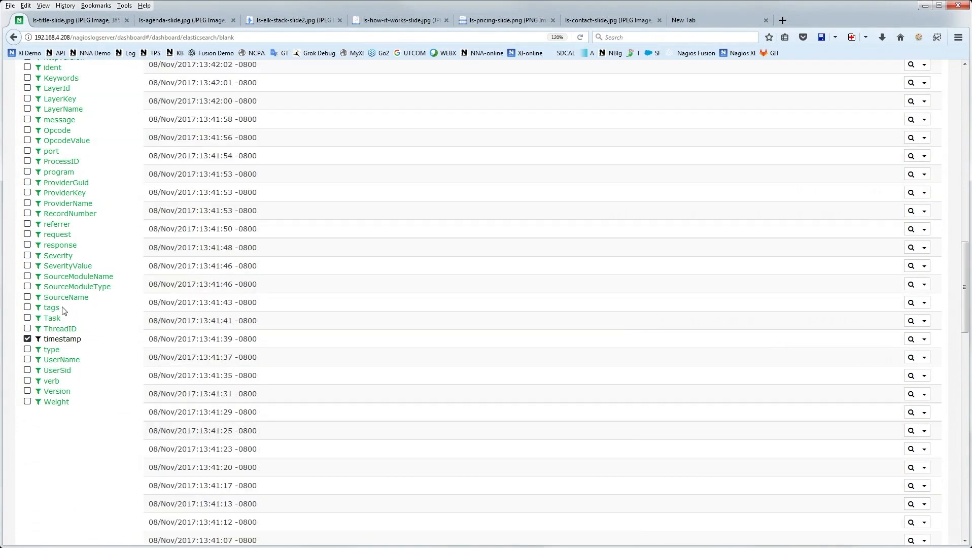
pyautogui.scroll(3, 95, 310)
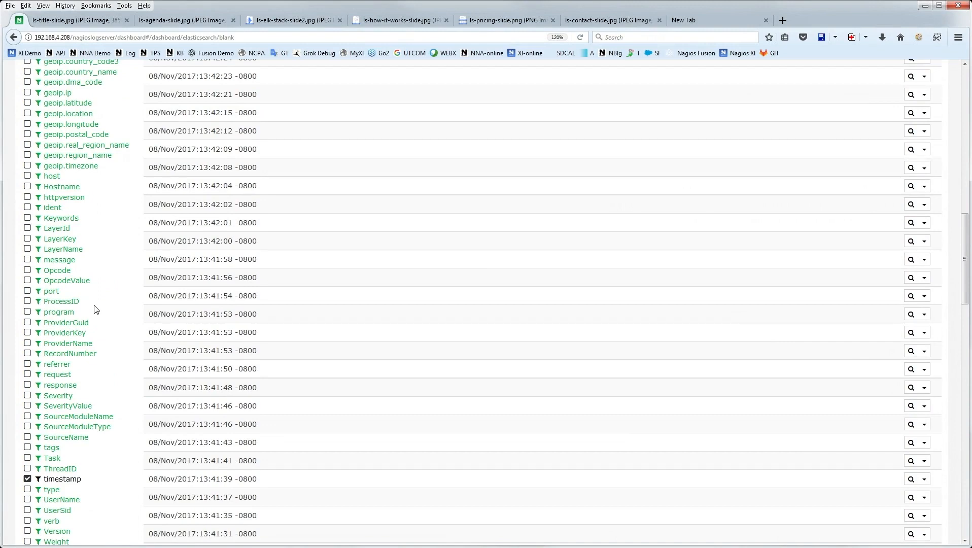
pyautogui.scroll(4, 96, 309)
pyautogui.click(28, 385)
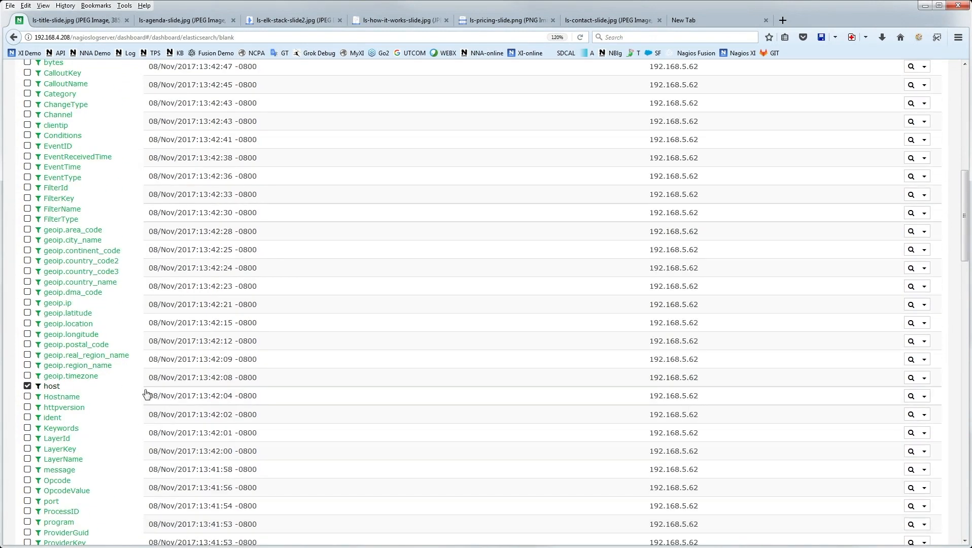
# Add the type and message fields as further columns of the log table.
pyautogui.scroll(-3, 102, 386)
pyautogui.scroll(-1, 100, 383)
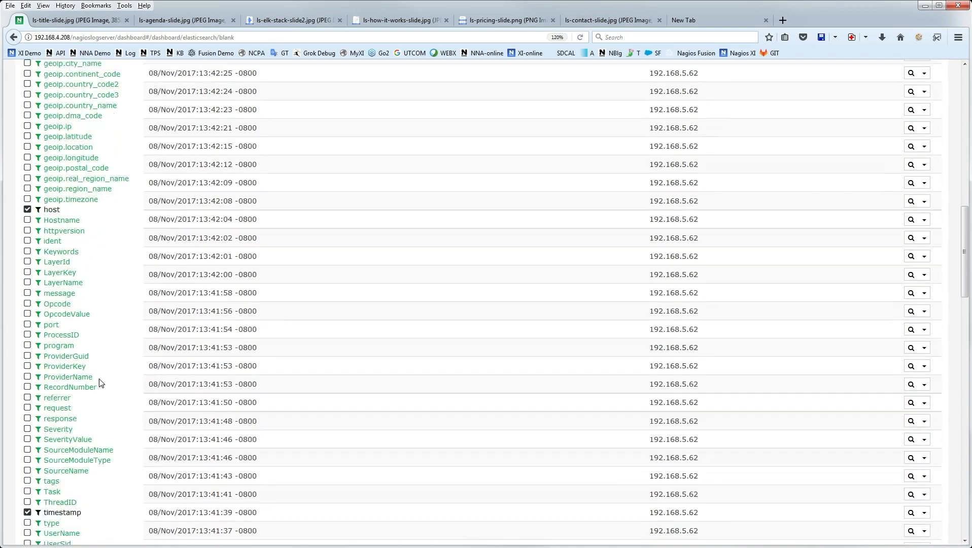
pyautogui.scroll(-2, 104, 451)
pyautogui.click(28, 419)
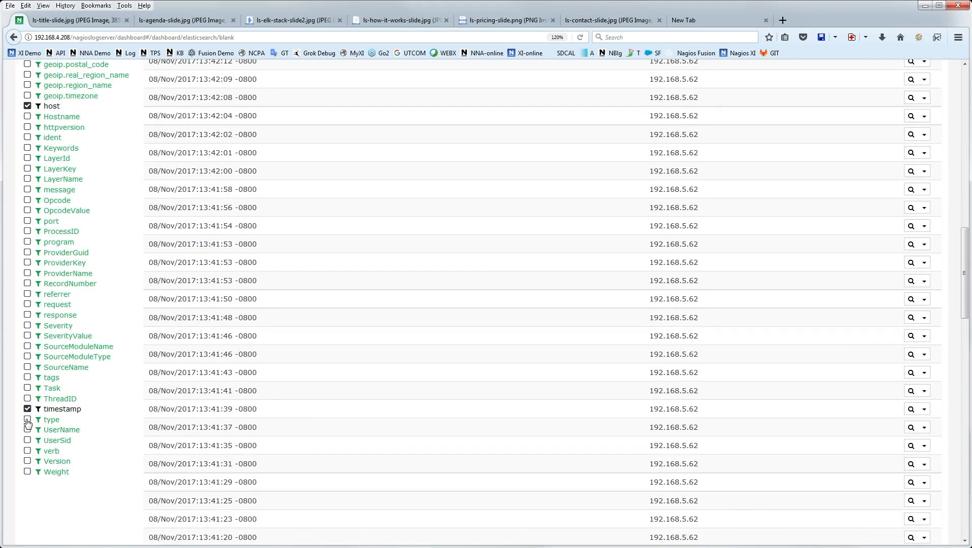
pyautogui.scroll(5, 112, 361)
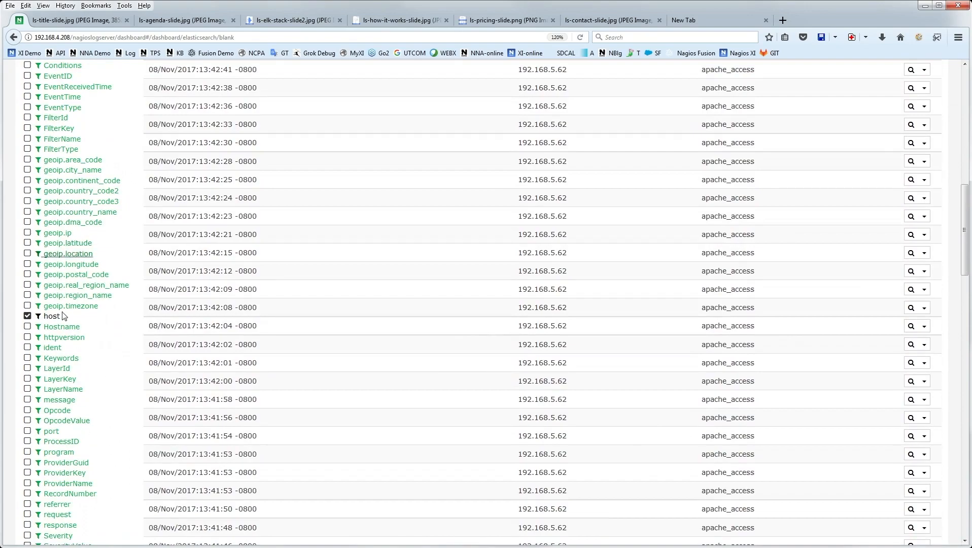
pyautogui.click(27, 402)
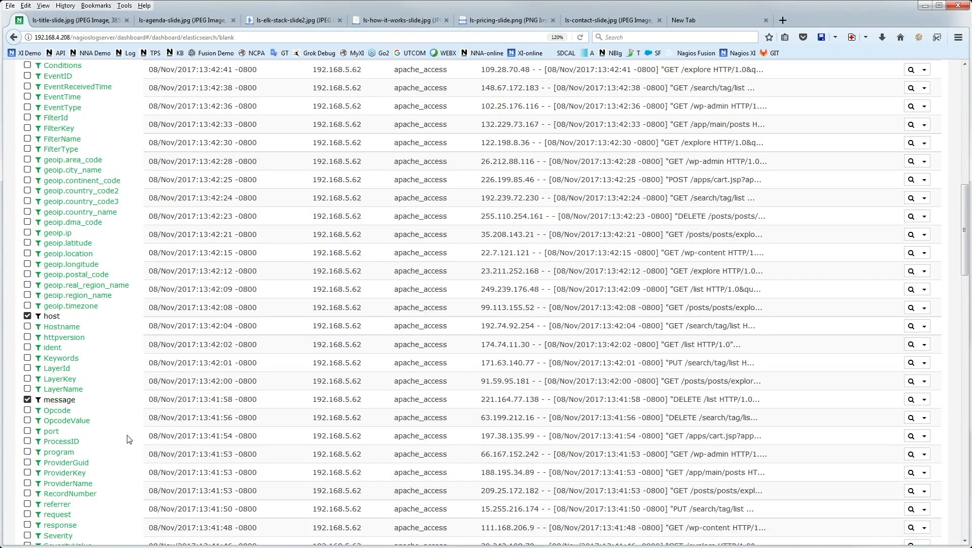
# Move the host column ahead of the timestamp column and restore the original column order.
pyautogui.scroll(5, 401, 336)
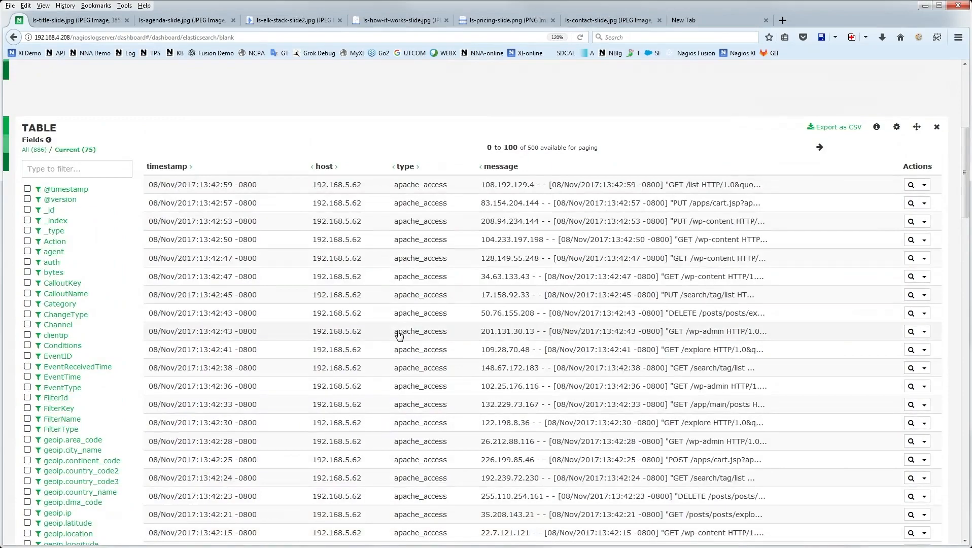
pyautogui.scroll(6, 399, 336)
pyautogui.scroll(-5, 424, 293)
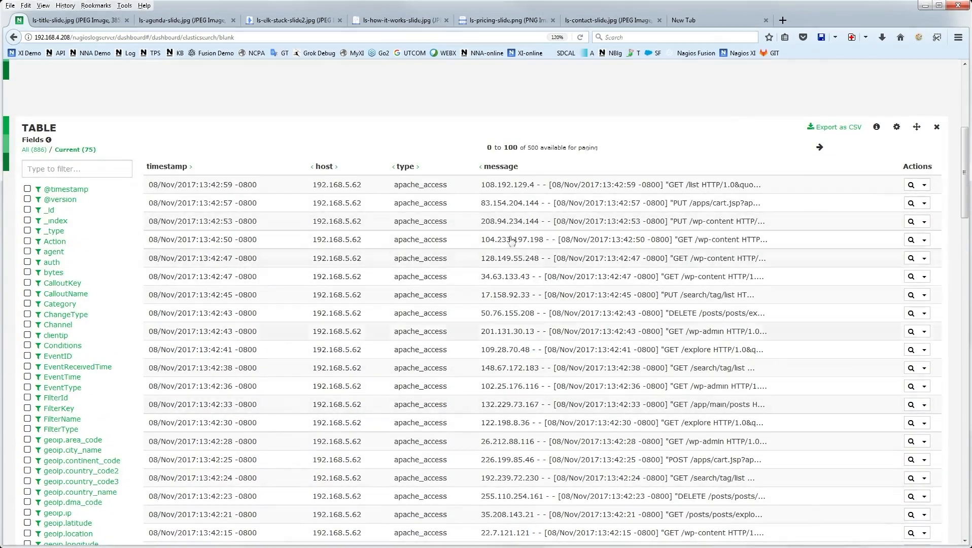
pyautogui.scroll(-5, 428, 203)
pyautogui.scroll(5, 431, 213)
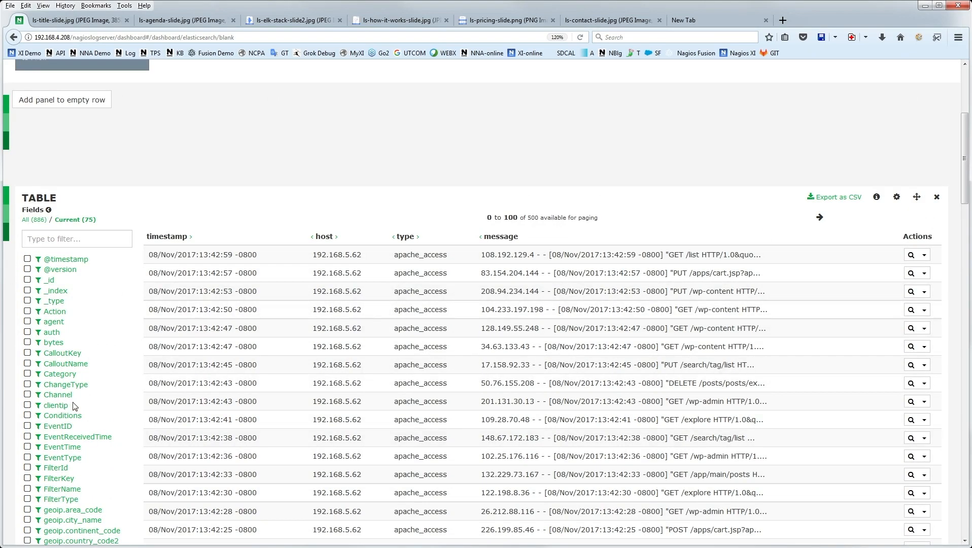
pyautogui.click(313, 237)
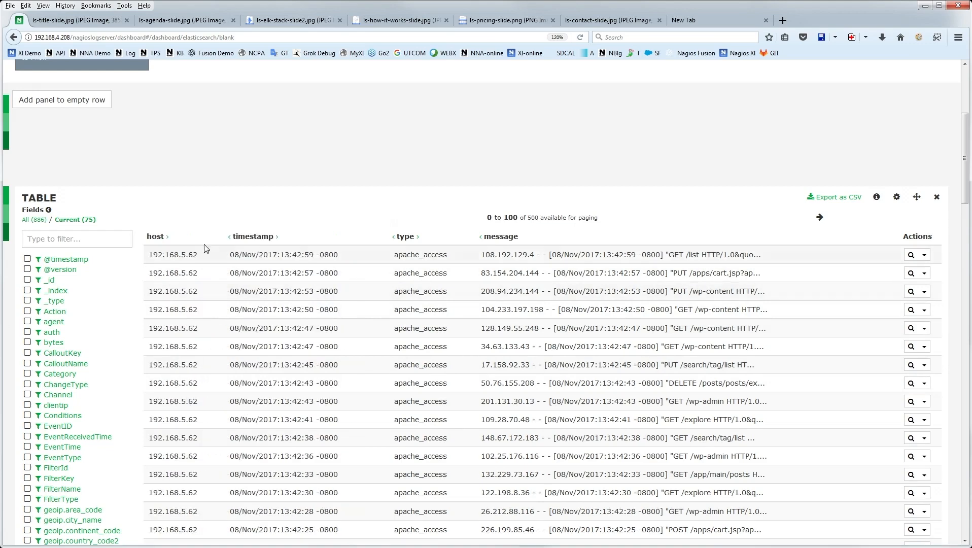
pyautogui.click(169, 237)
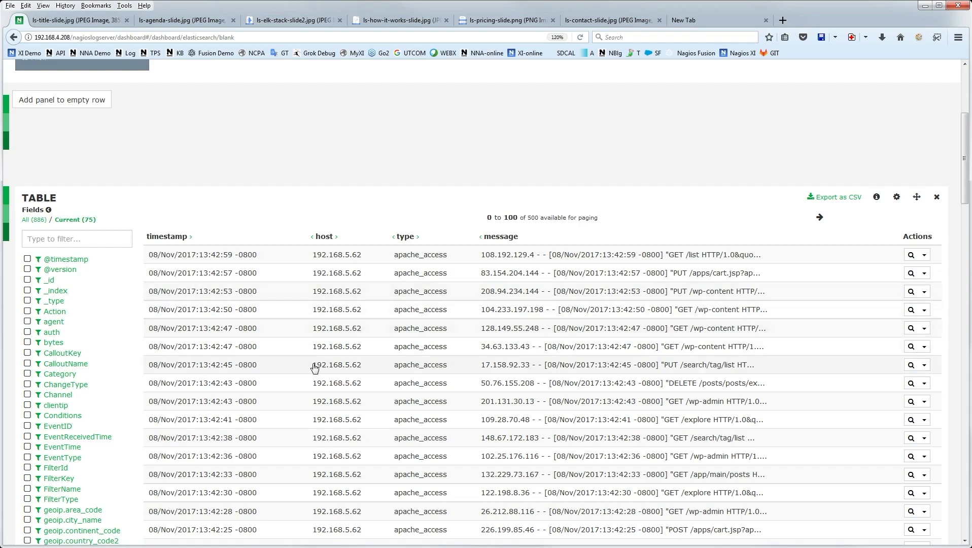
pyautogui.scroll(5, 313, 368)
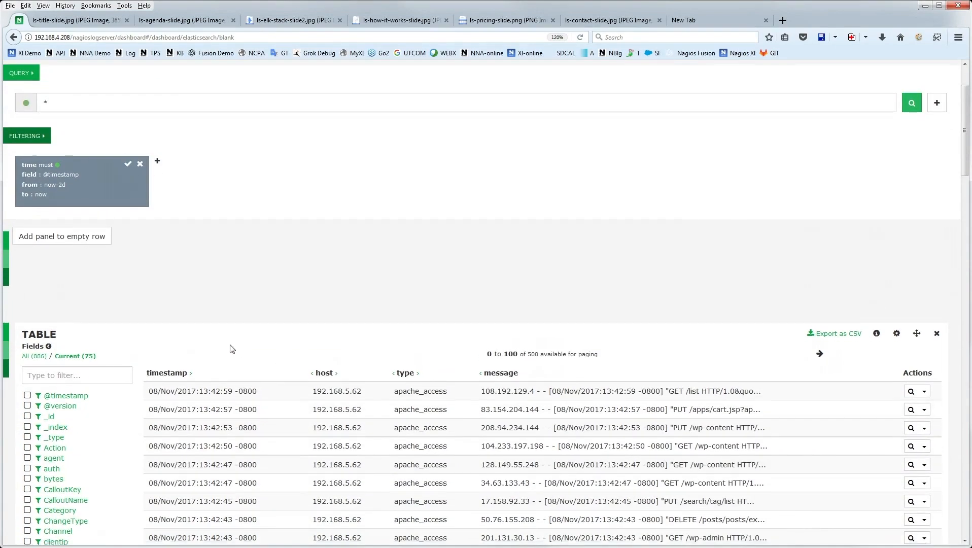
pyautogui.scroll(-2, 223, 365)
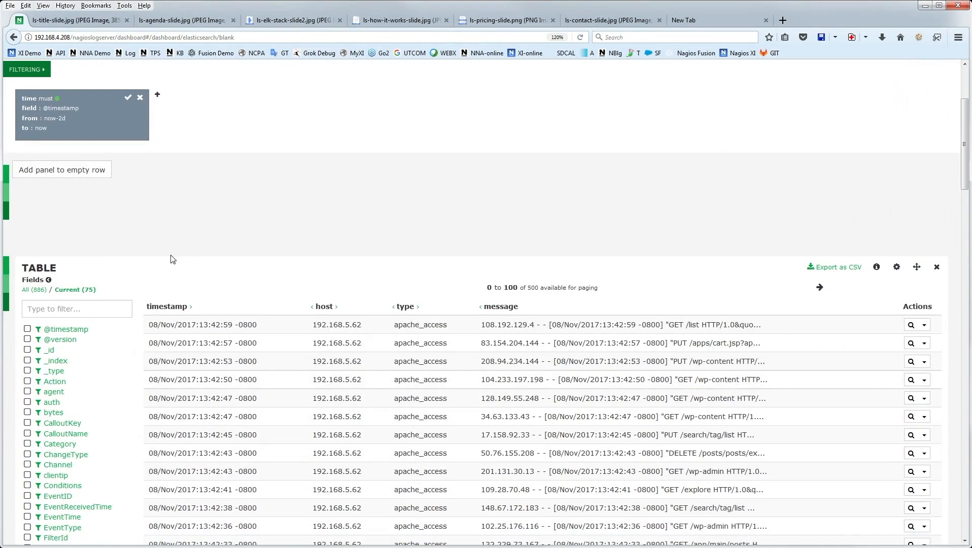
pyautogui.click(63, 175)
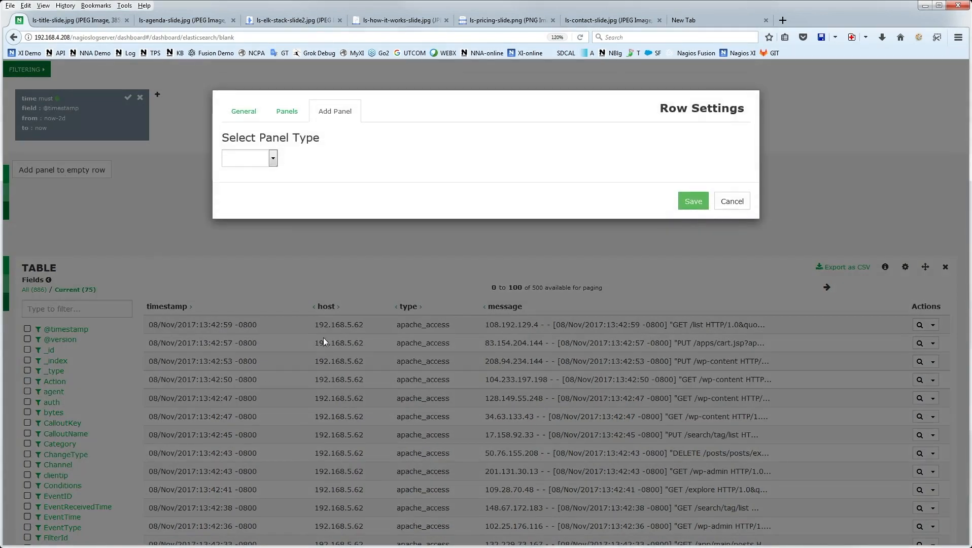
pyautogui.click(267, 158)
pyautogui.click(357, 196)
pyautogui.click(723, 199)
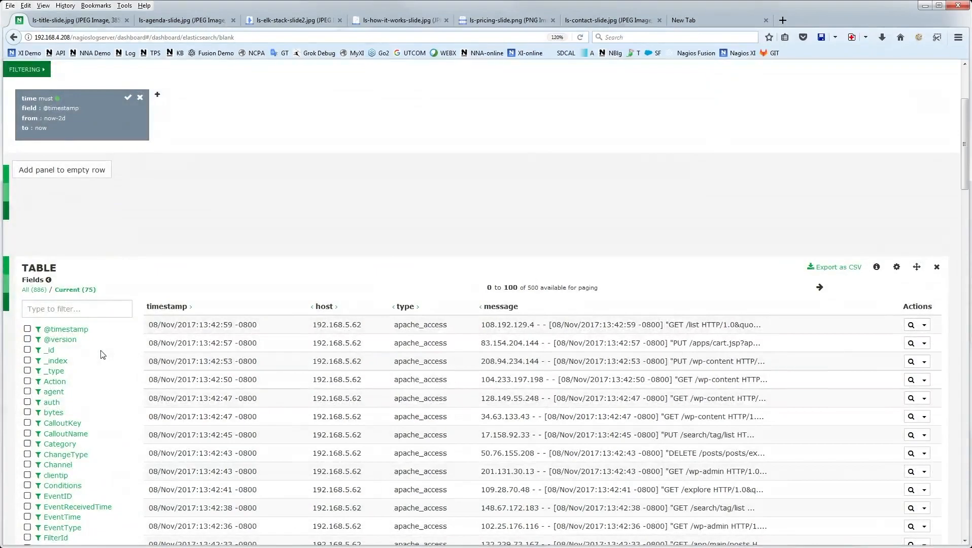
# Examine the micro analysis of the EventID, EventReceivedTime, EventTime and geoip.postal_code fields.
pyautogui.scroll(-4, 107, 304)
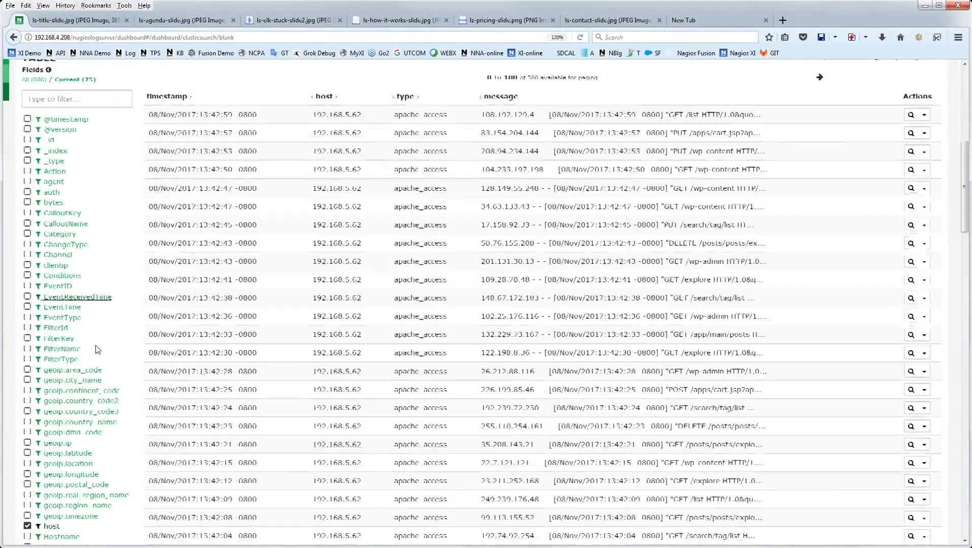
pyautogui.click(57, 285)
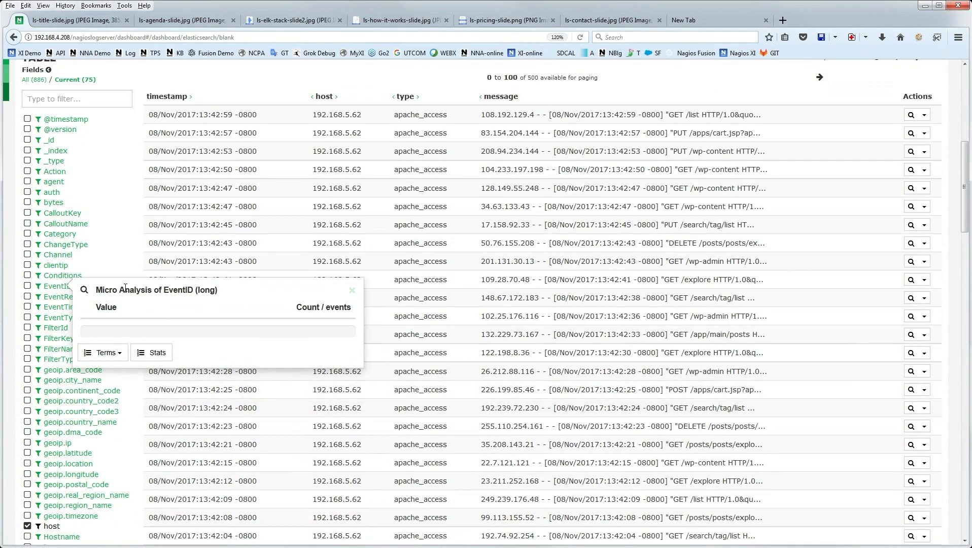
pyautogui.click(59, 297)
pyautogui.click(60, 307)
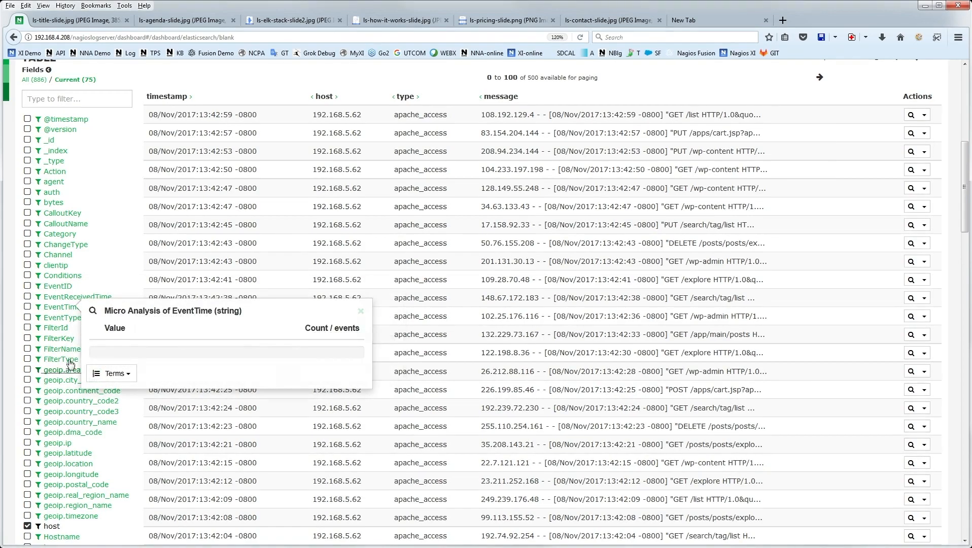
pyautogui.scroll(-4, 66, 304)
pyautogui.click(73, 276)
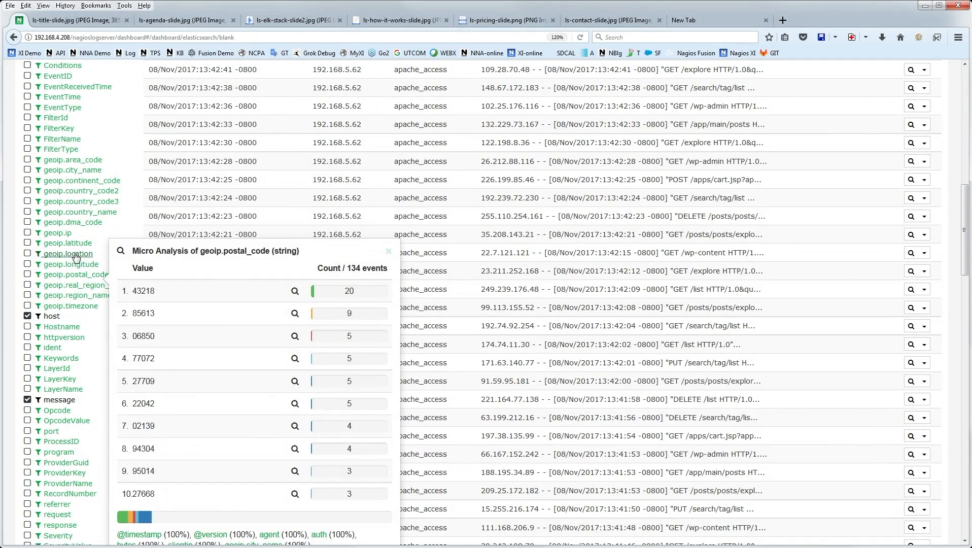
# Run the micro analysis of the geoip.ip field and chart its top terms as a pie.
pyautogui.click(58, 233)
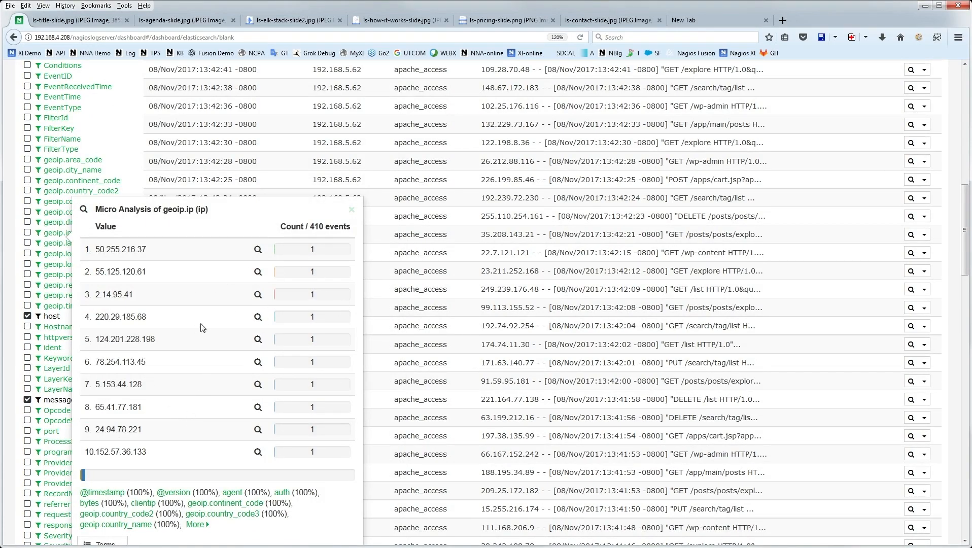
pyautogui.scroll(-4, 210, 303)
pyautogui.scroll(2, 178, 296)
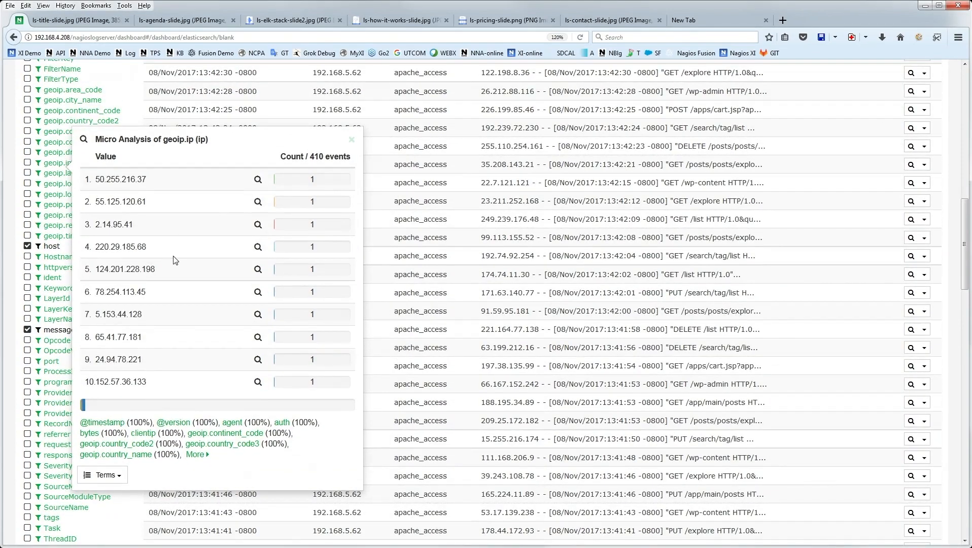
pyautogui.click(115, 475)
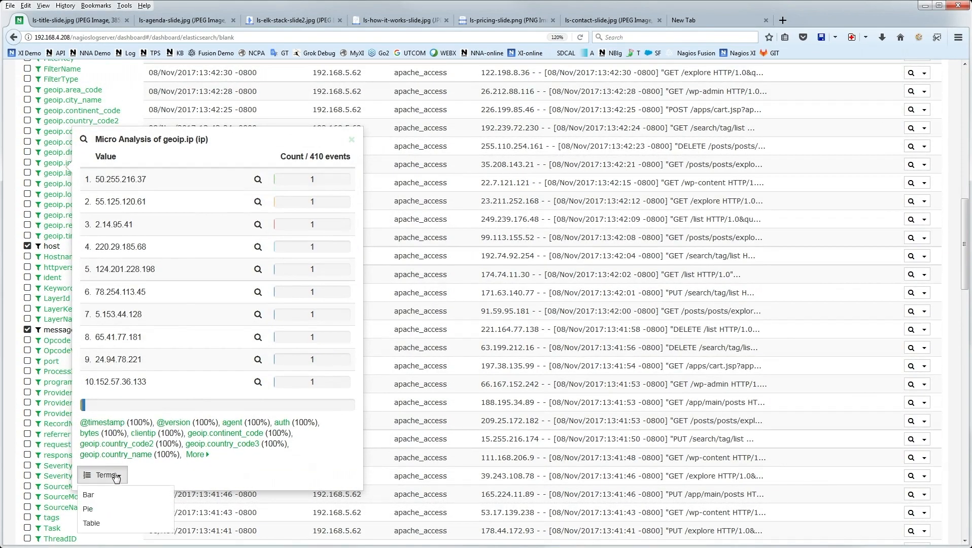
pyautogui.click(92, 508)
pyautogui.scroll(10, 490, 368)
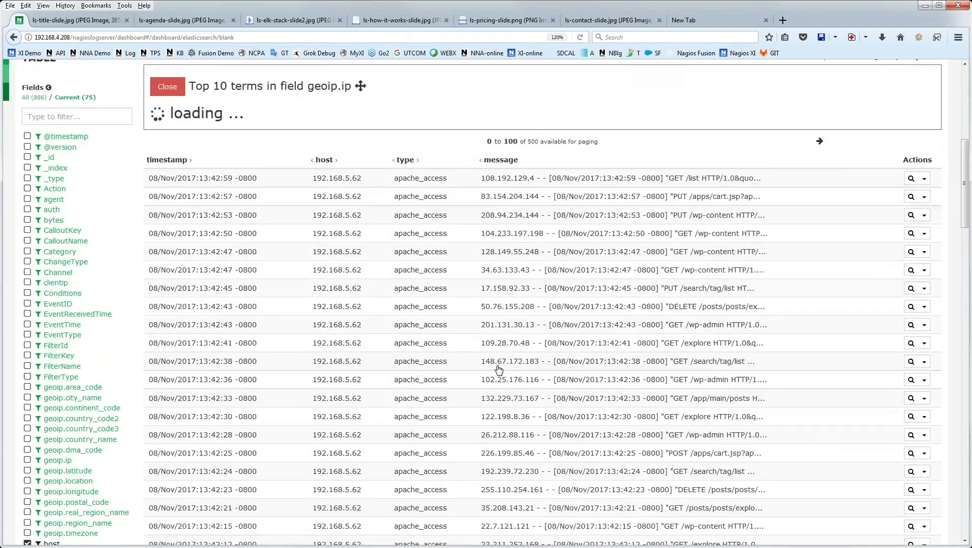
pyautogui.scroll(-5, 482, 332)
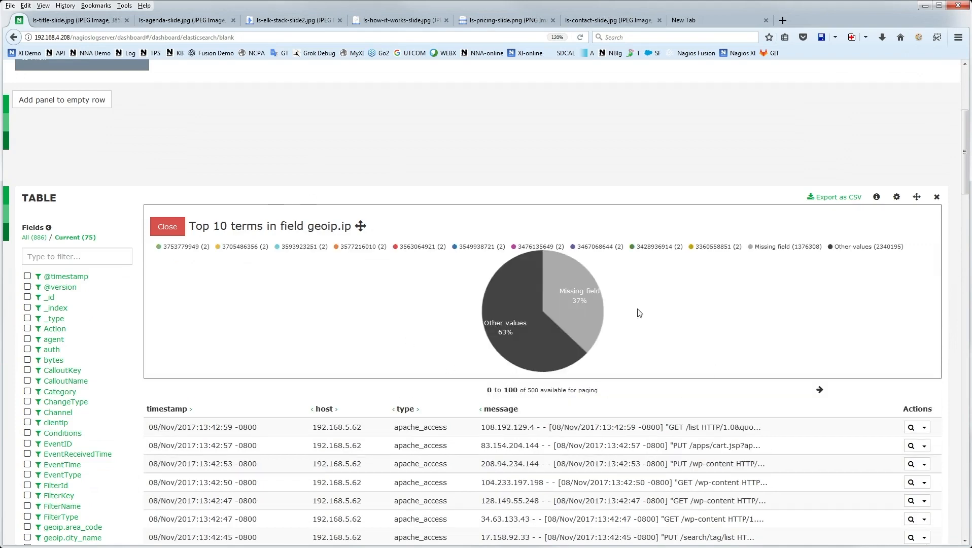
# Place the geoip.ip pie chart in the empty row above the table and close the chart preview inside the table.
pyautogui.scroll(2, 393, 310)
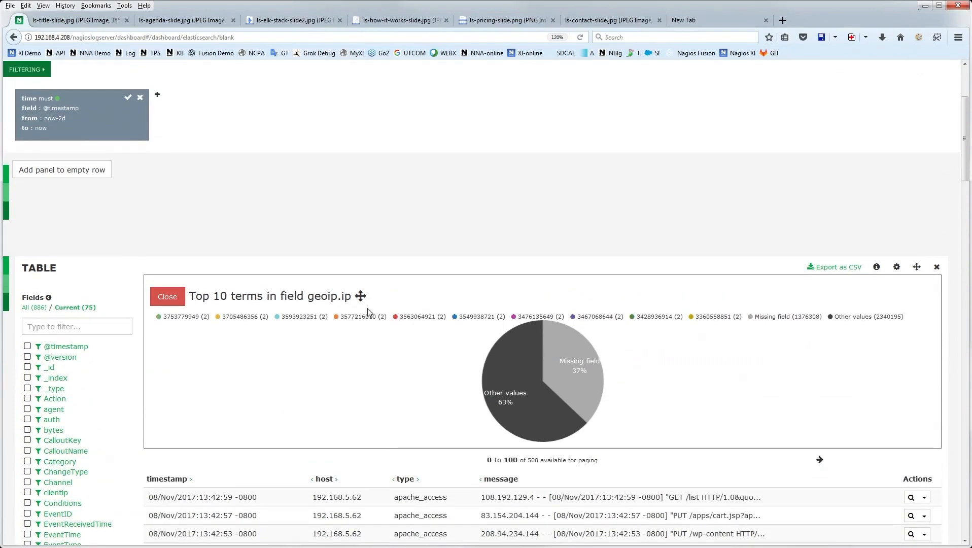
pyautogui.moveTo(360, 296); pyautogui.dragTo(46, 166)
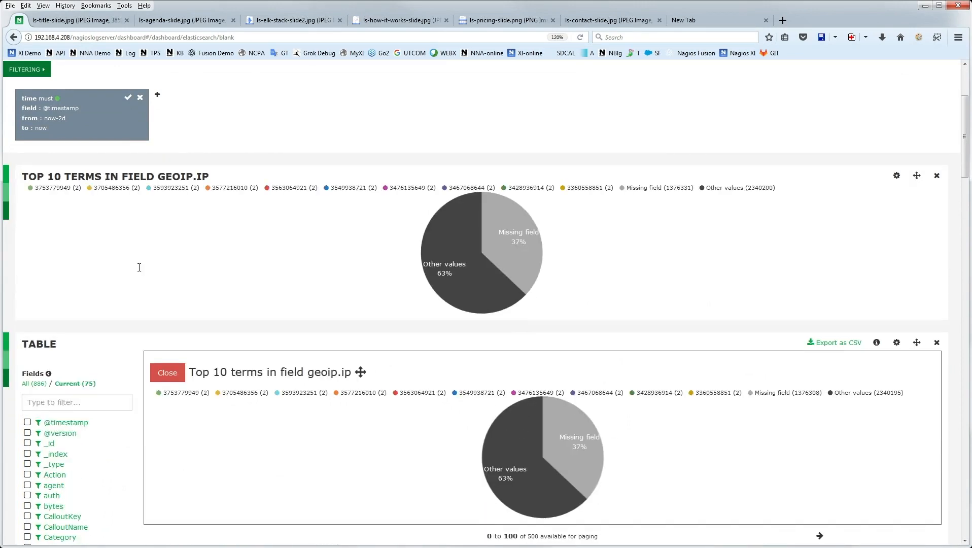
pyautogui.click(167, 373)
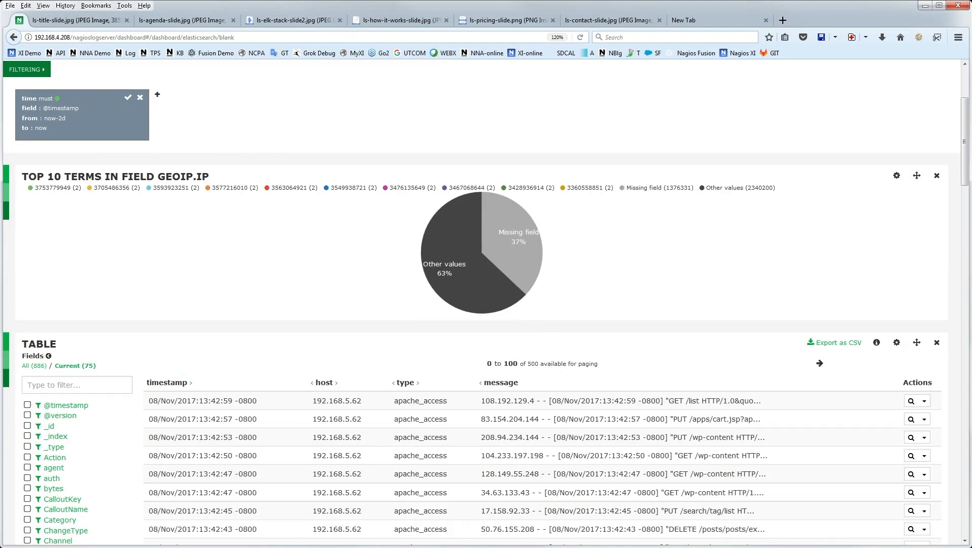
# Set the span of the geoip.ip pie chart panel to 4 and save it.
pyautogui.click(896, 175)
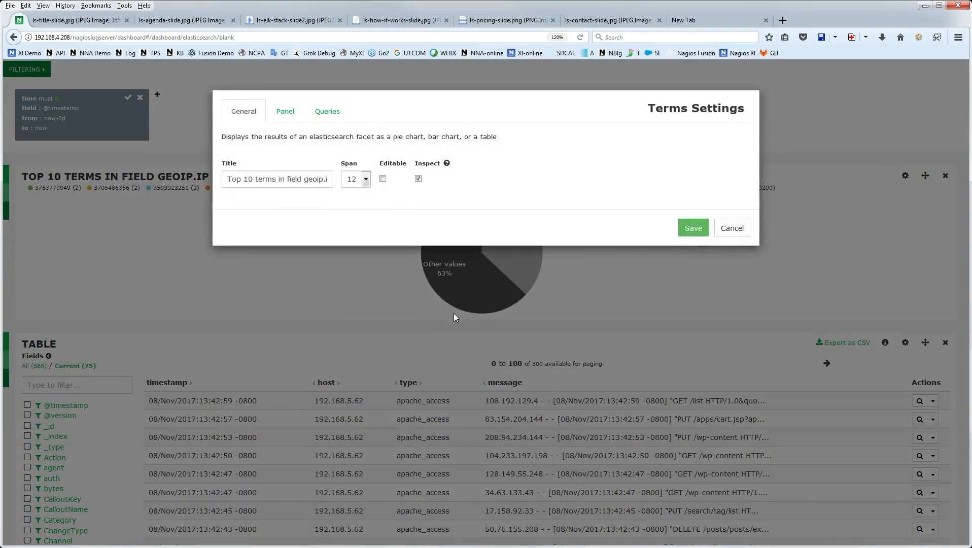
pyautogui.click(353, 184)
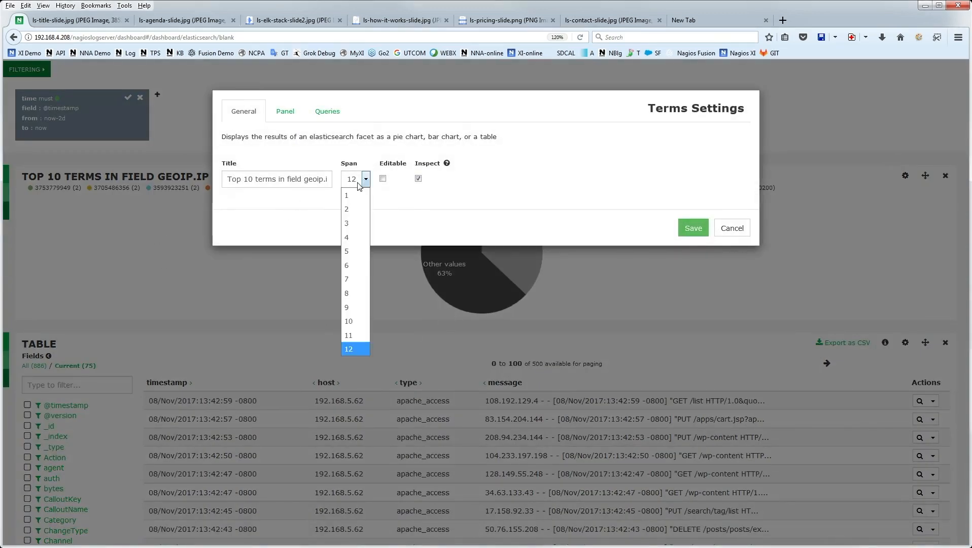
pyautogui.click(350, 238)
pyautogui.click(691, 229)
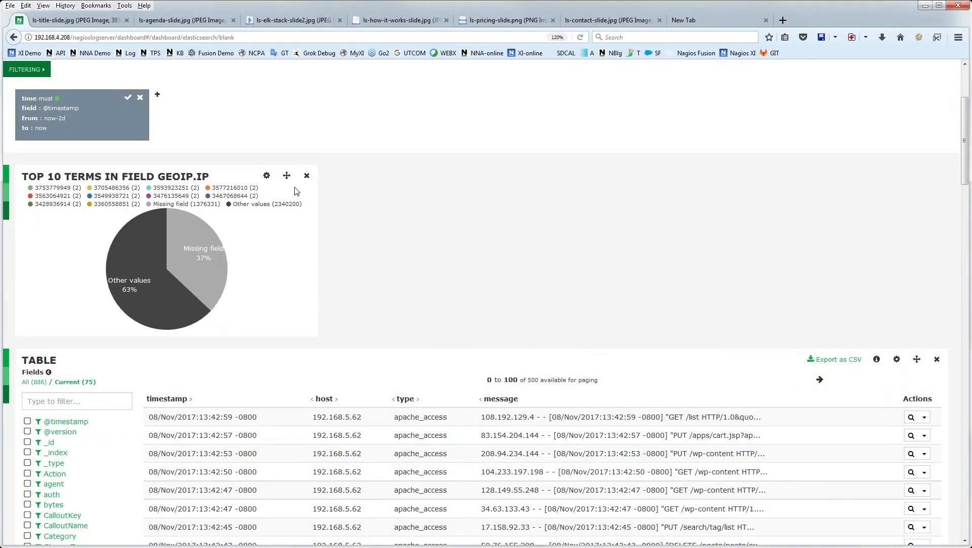
# Hide the missing and other values in the geoip.ip pie chart and save its panel settings.
pyautogui.click(266, 176)
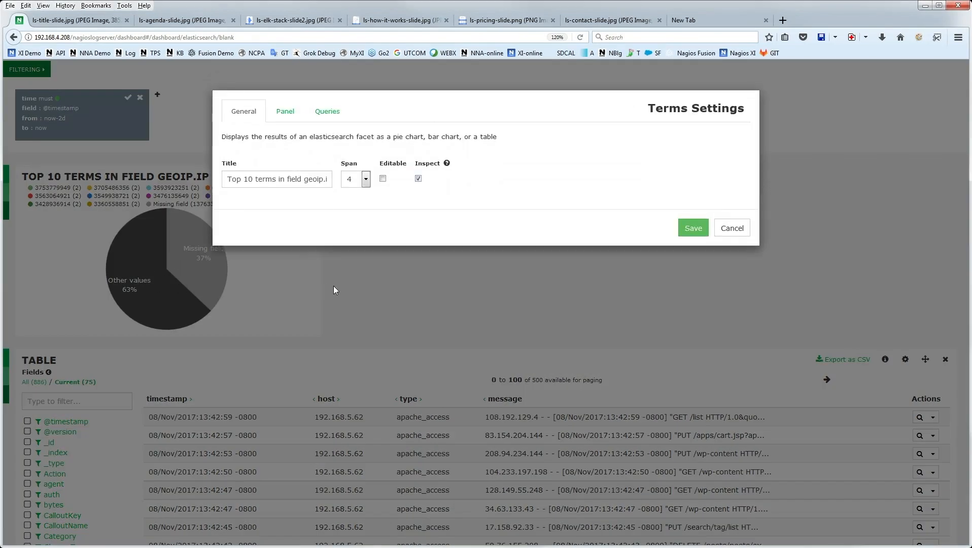
pyautogui.click(286, 115)
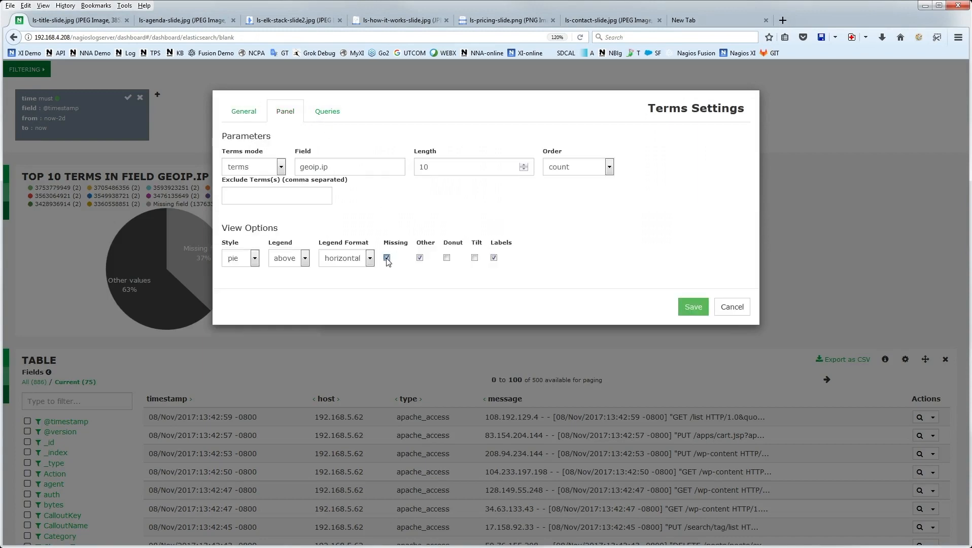
pyautogui.click(691, 306)
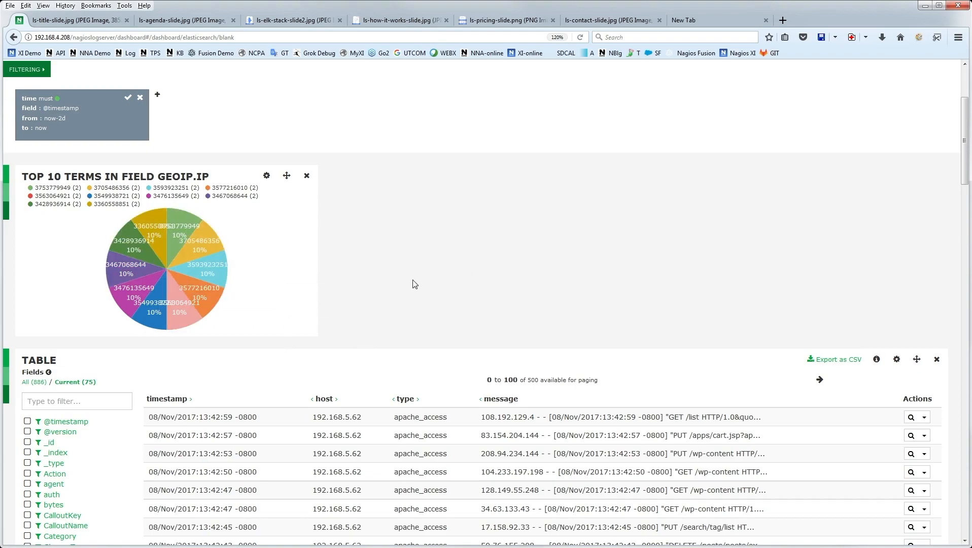
# Run the micro analysis of the host field and list its top terms as a table.
pyautogui.scroll(-15, 415, 283)
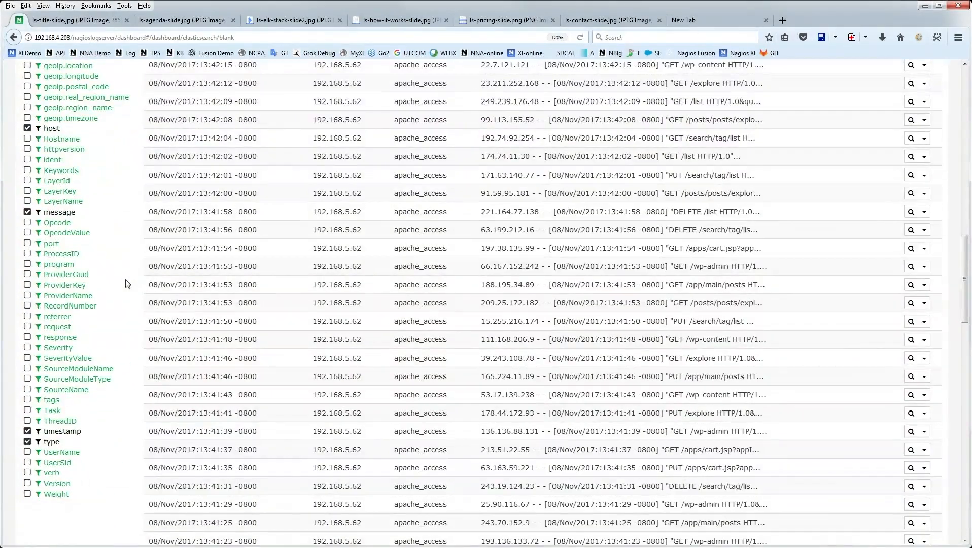
pyautogui.click(49, 390)
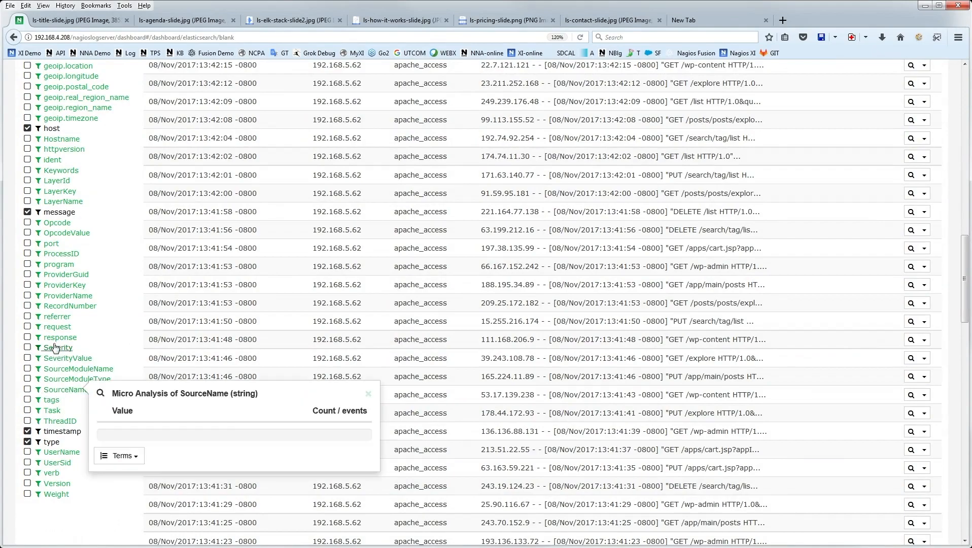
pyautogui.scroll(2, 58, 323)
pyautogui.scroll(4, 57, 323)
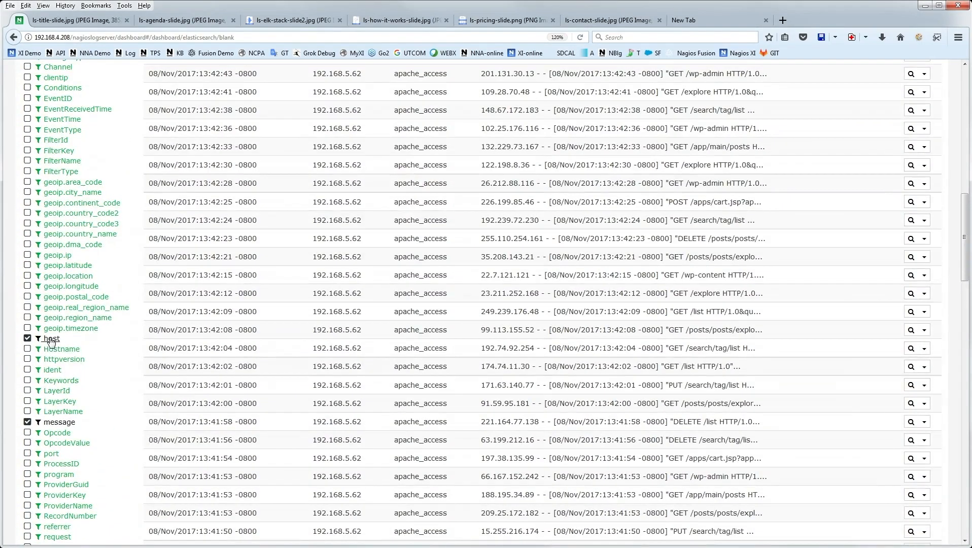
pyautogui.click(50, 338)
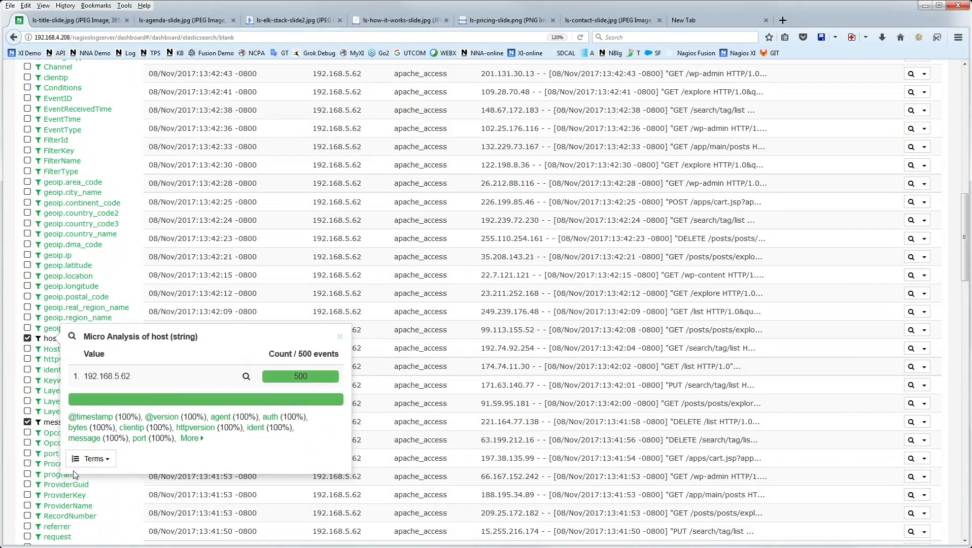
pyautogui.click(89, 459)
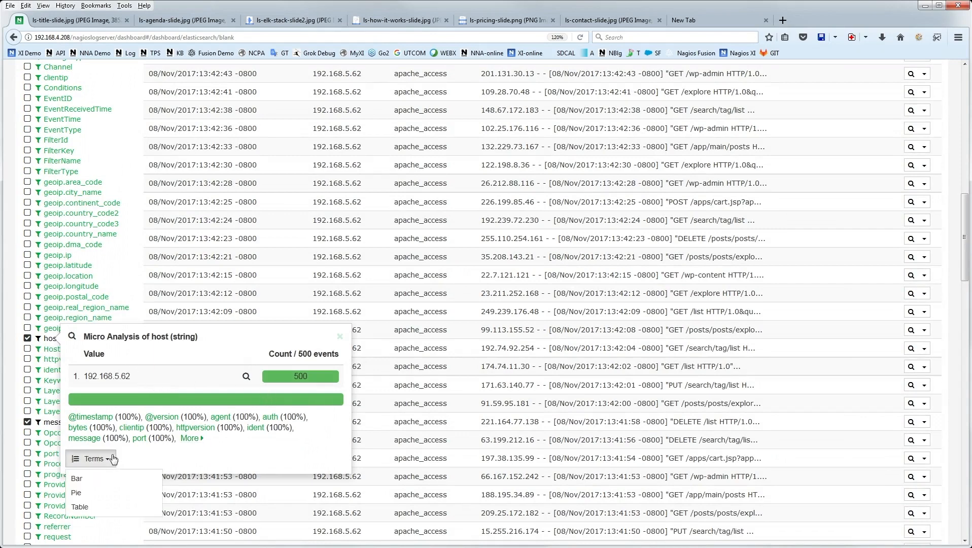
pyautogui.click(83, 511)
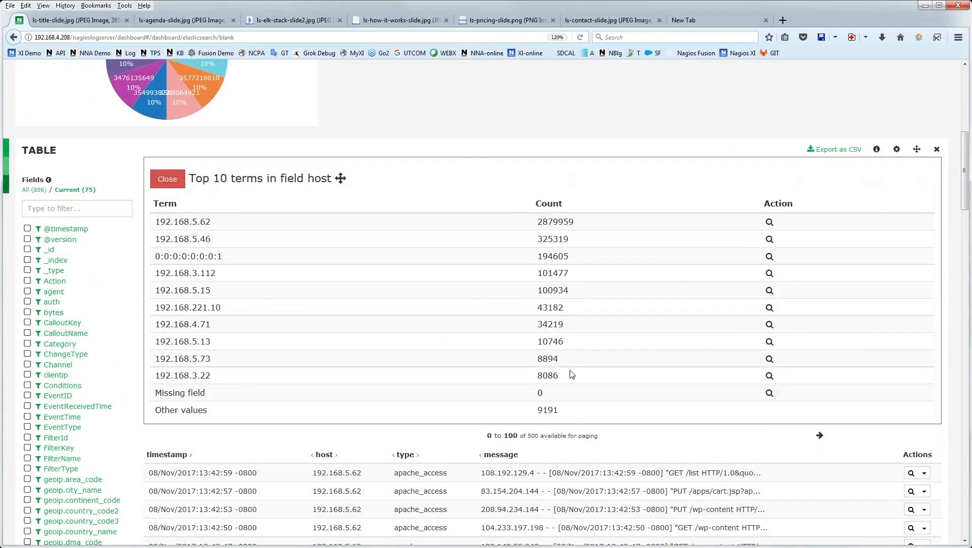
# Place the host top-terms table in the row above the log table, ahead of the geoip.ip pie chart.
pyautogui.scroll(4, 592, 412)
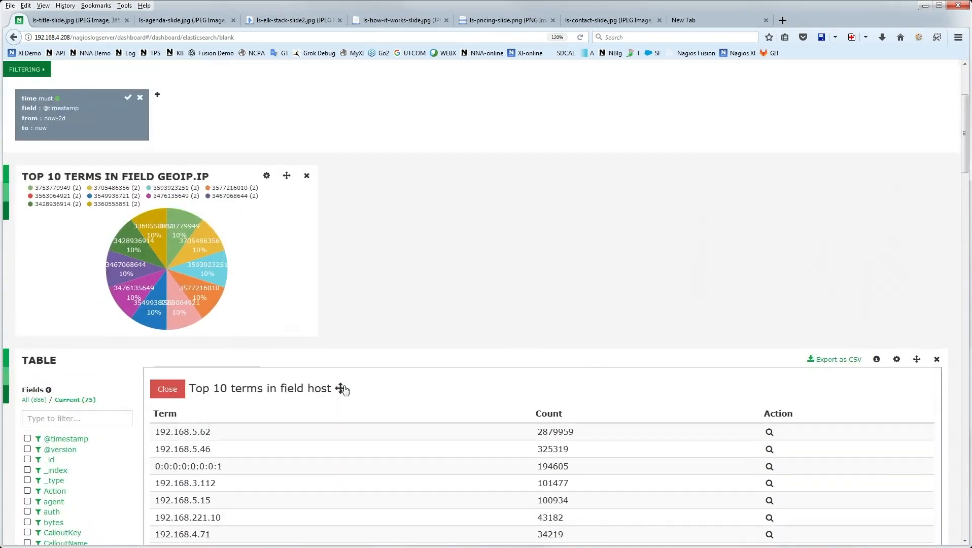
pyautogui.moveTo(339, 396); pyautogui.dragTo(369, 204)
pyautogui.moveTo(340, 388); pyautogui.dragTo(2, 236)
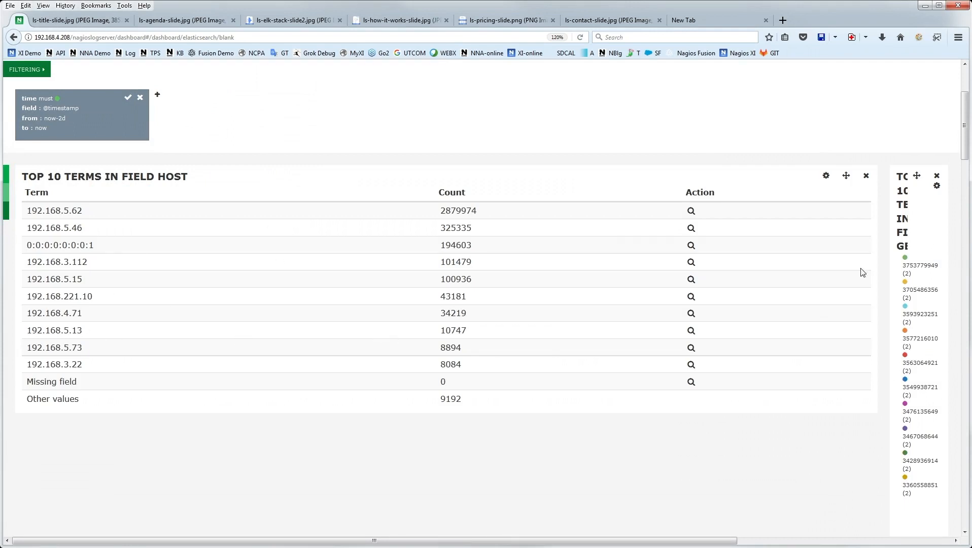
# Set the span of the host terms panel to 4 and close the host terms preview inside the log table.
pyautogui.click(825, 176)
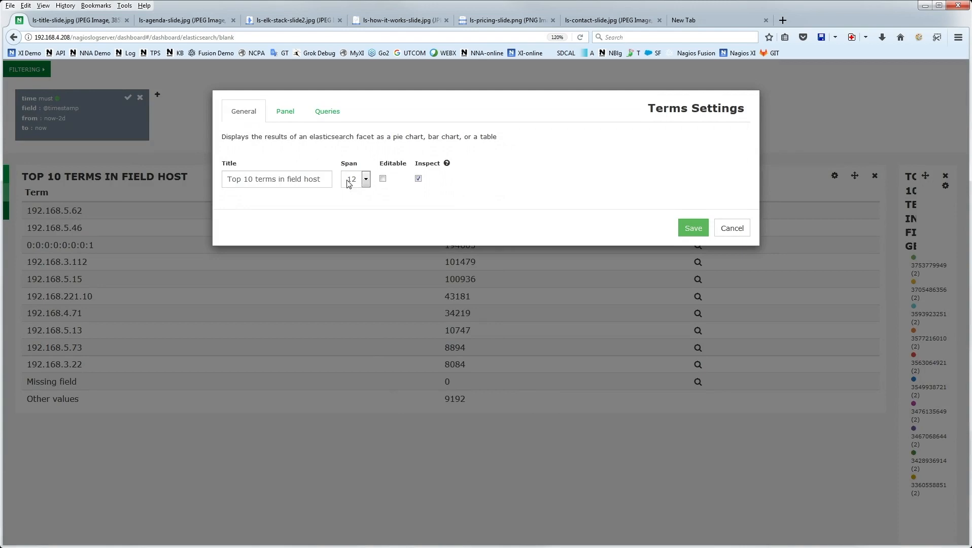
pyautogui.click(349, 184)
pyautogui.click(353, 237)
pyautogui.click(688, 228)
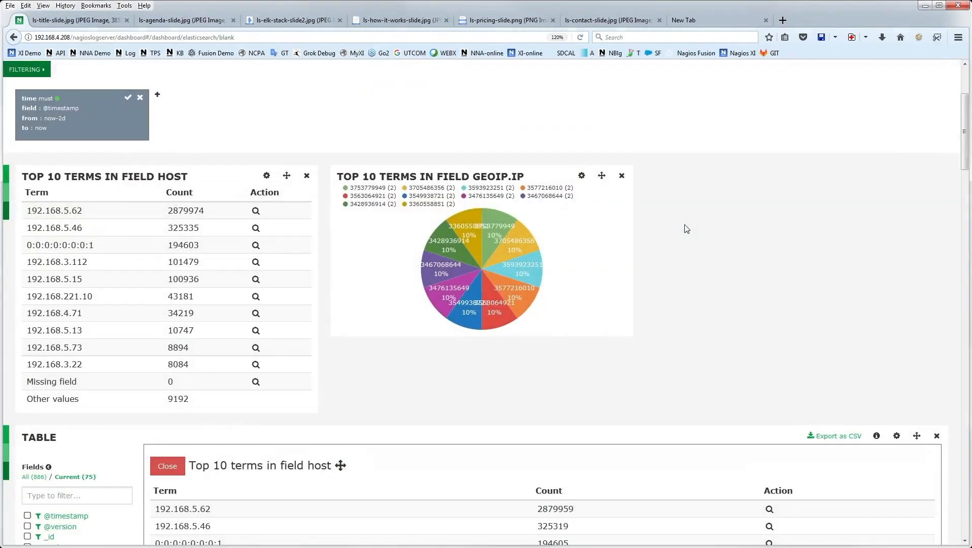
pyautogui.click(161, 466)
pyautogui.scroll(-5, 87, 238)
pyautogui.scroll(5, 87, 238)
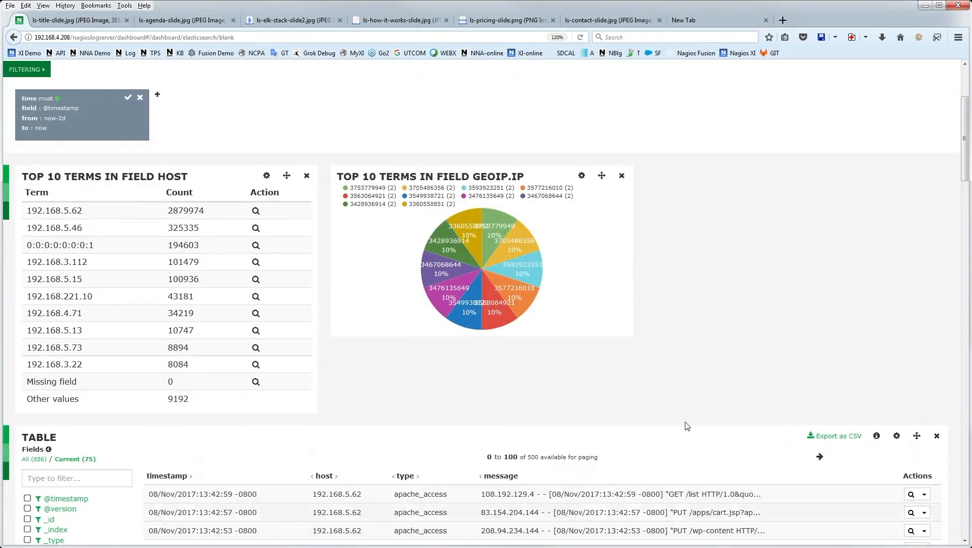
# Collapse the Panels row and the Fields row of the dashboard.
pyautogui.click(6, 178)
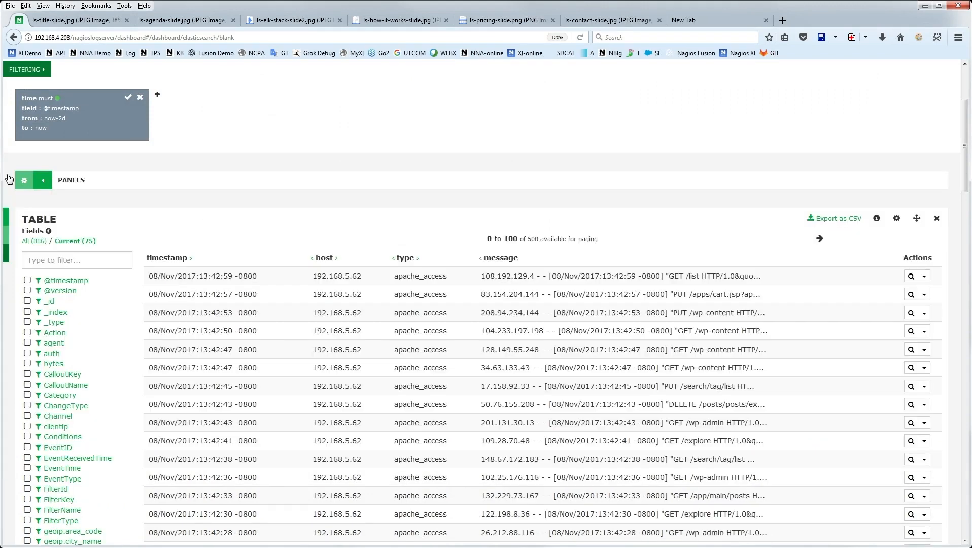
pyautogui.click(41, 185)
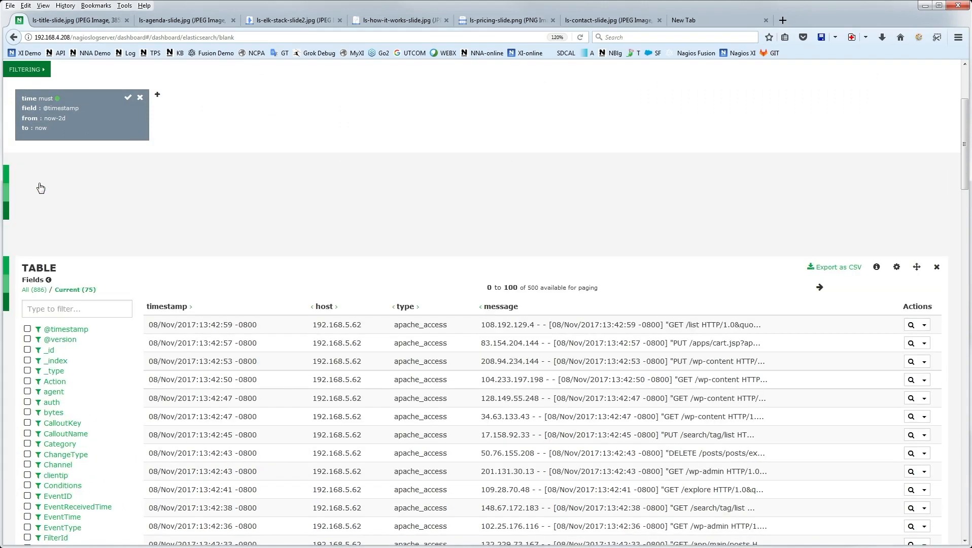
pyautogui.click(9, 180)
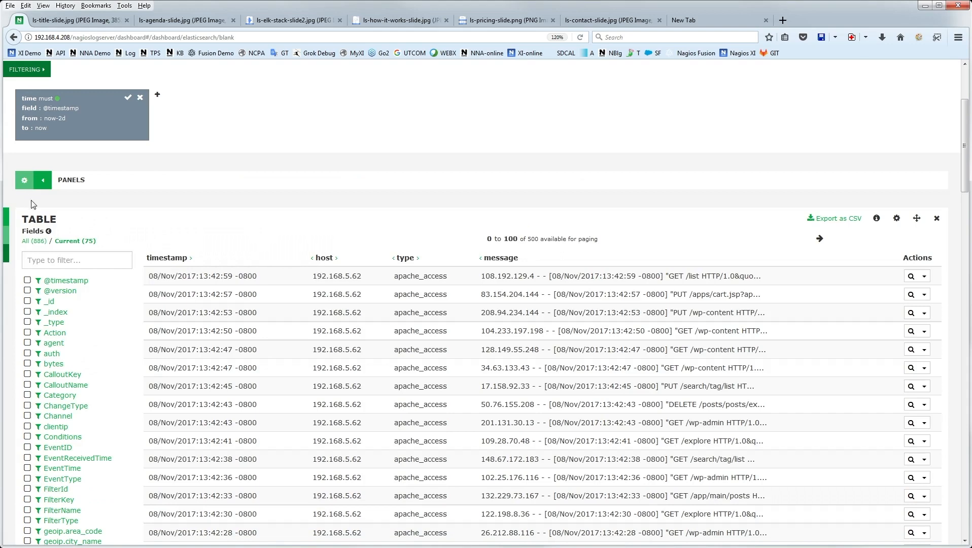
pyautogui.click(12, 219)
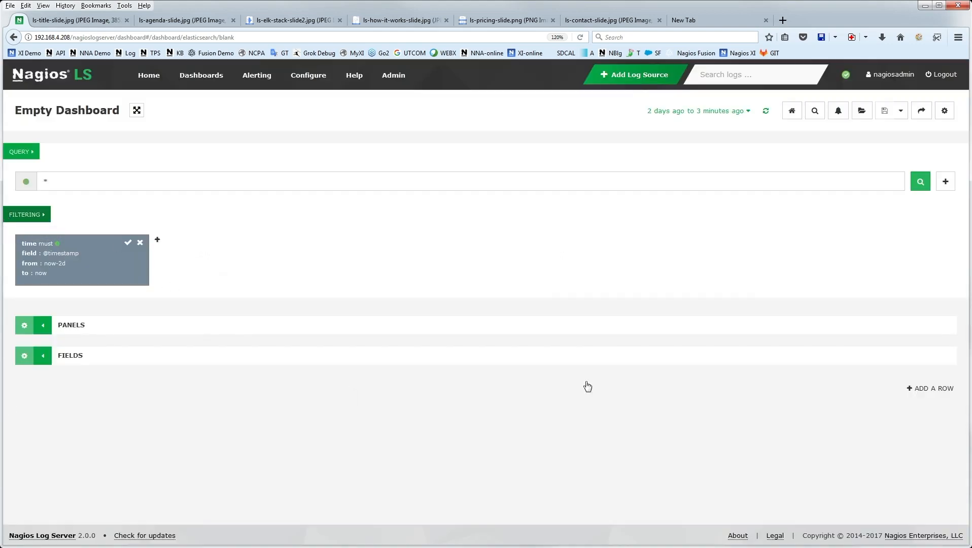
# Expand the collapsed Panels and Fields rows to show their contents.
pyautogui.click(51, 328)
pyautogui.scroll(-3, 171, 331)
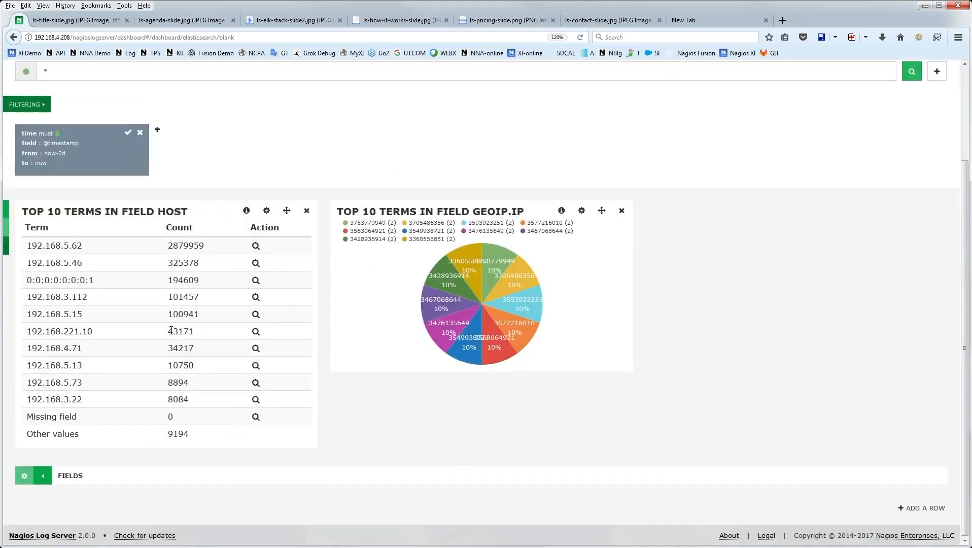
pyautogui.click(53, 477)
pyautogui.scroll(-8, 527, 368)
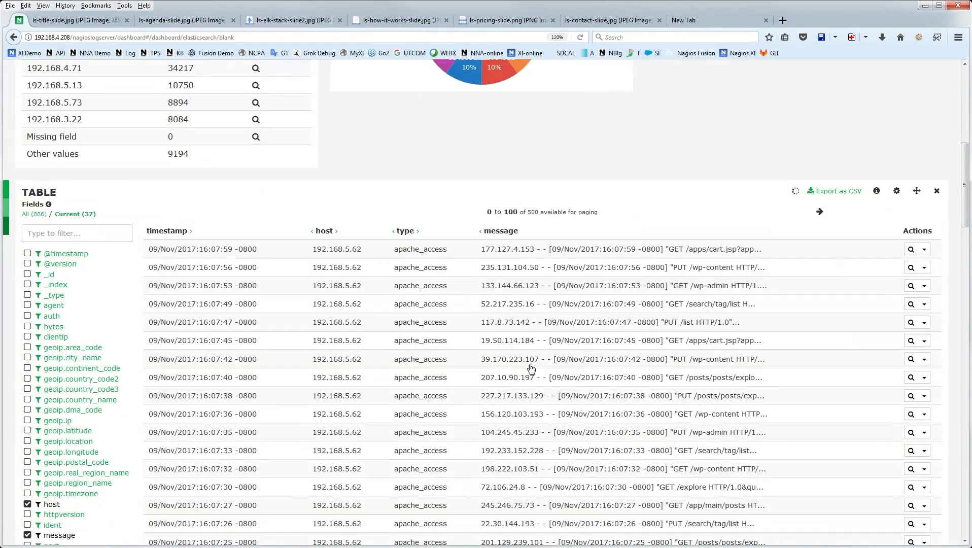
# Save the dashboard as a non-global dashboard named "Awesome Webinar Dash".
pyautogui.scroll(11, 750, 274)
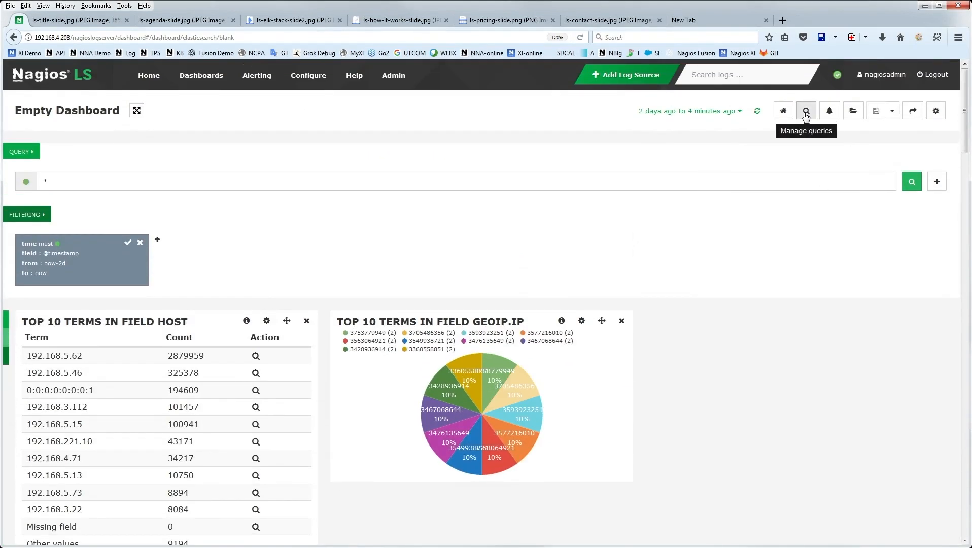
pyautogui.click(892, 116)
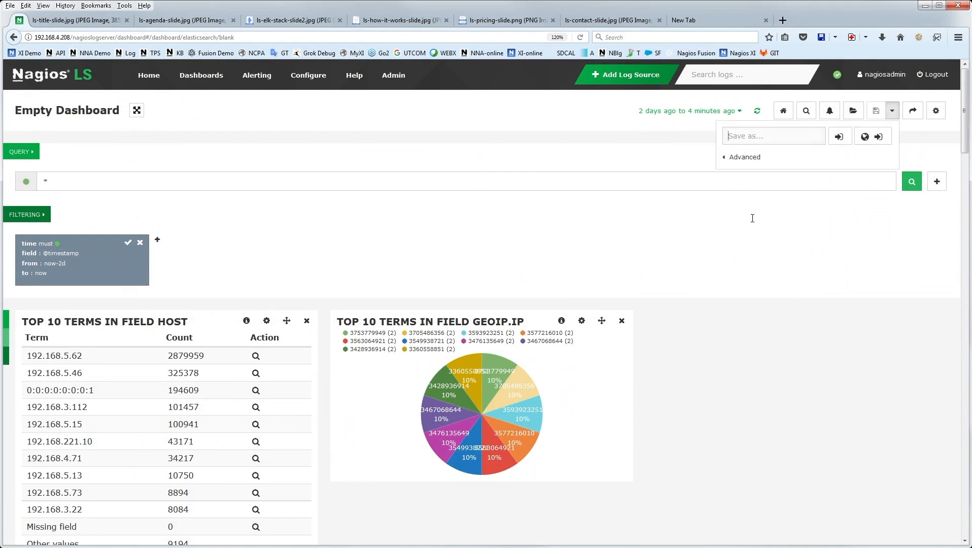
pyautogui.write('Awesome Webinar Dash')
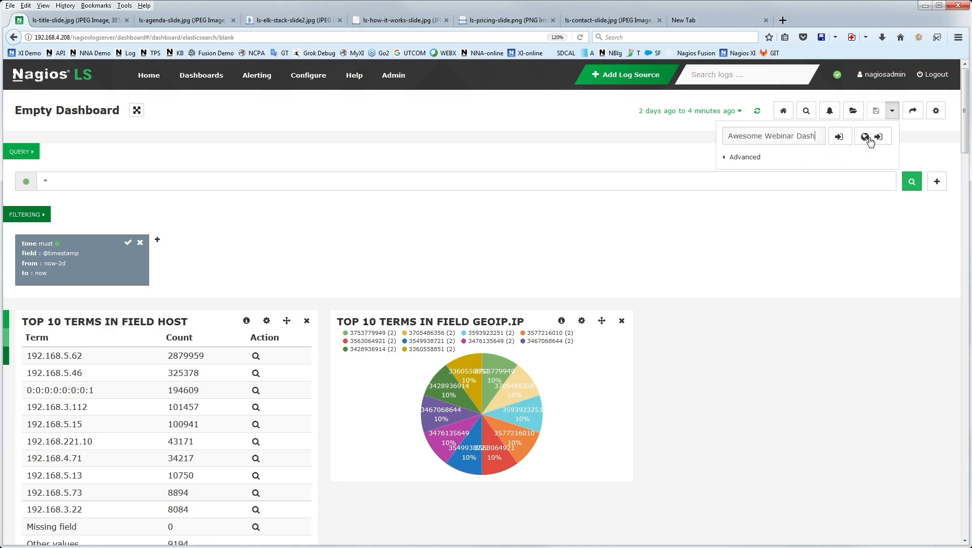
pyautogui.click(840, 137)
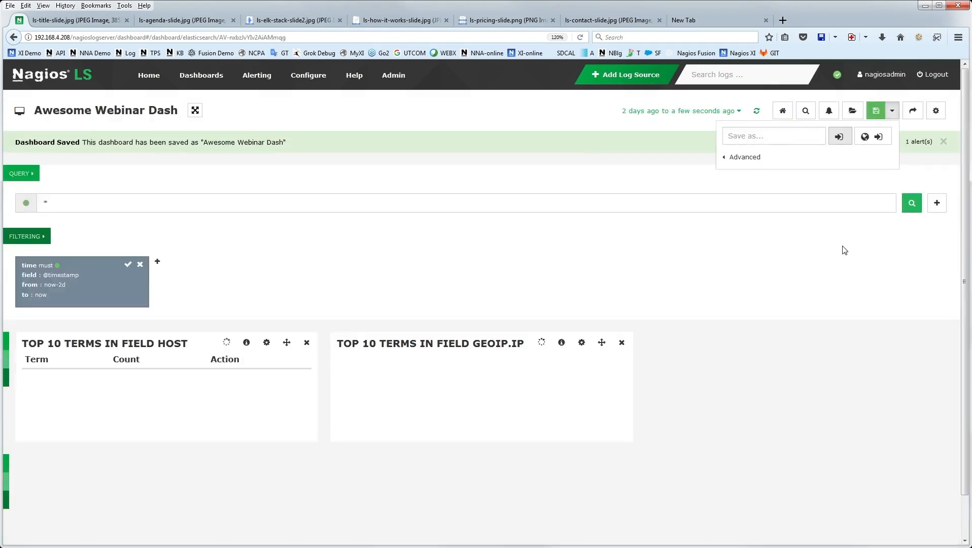
pyautogui.click(626, 260)
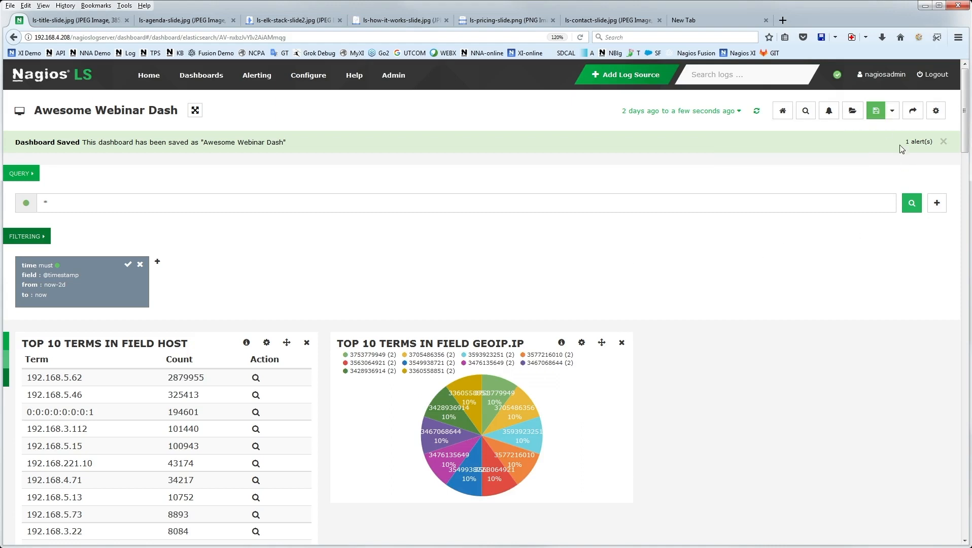
# Load the saved Better Apache Dashboard and look over its query and map panels.
pyautogui.click(852, 113)
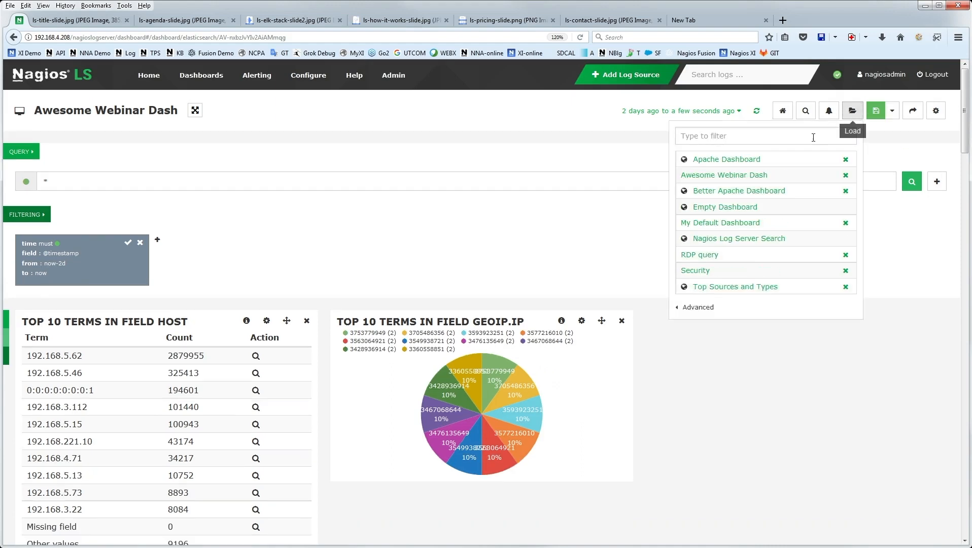
pyautogui.click(752, 192)
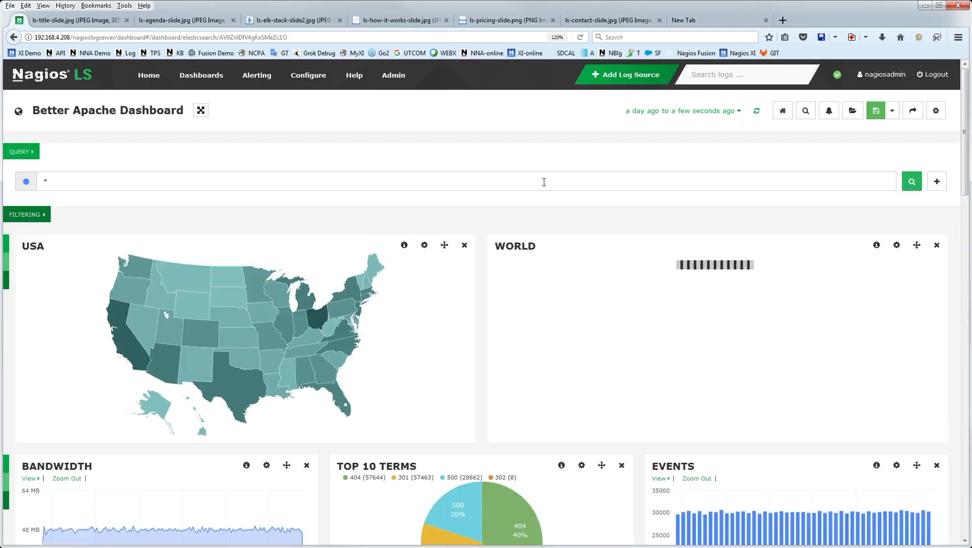
pyautogui.scroll(-2, 492, 151)
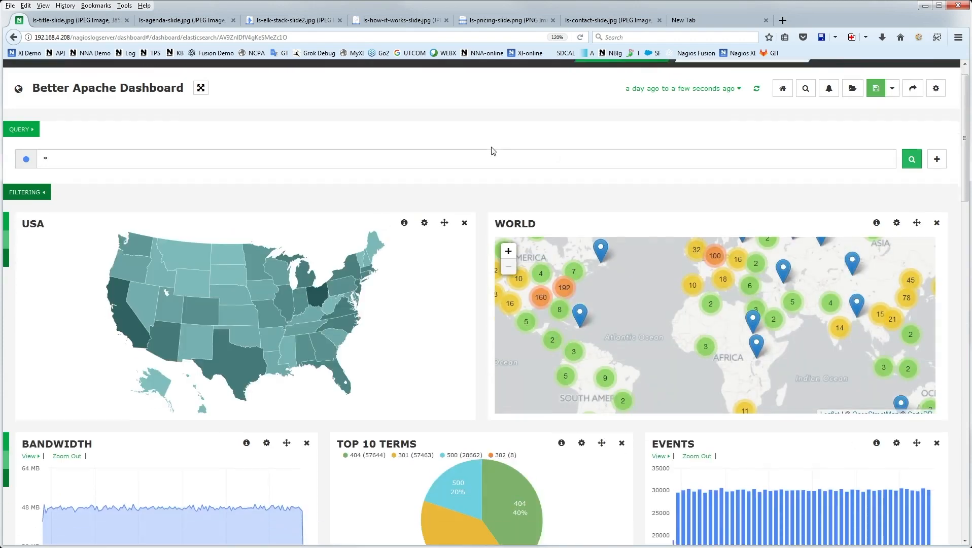
pyautogui.scroll(2, 494, 151)
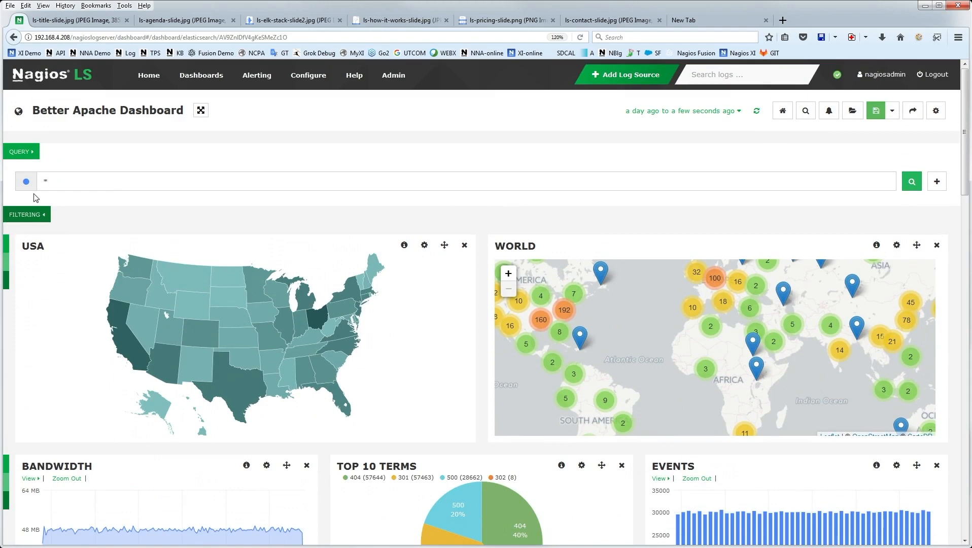
# Expand the dashboard's filters, examine the apache_access type filter, and collapse the filters.
pyautogui.click(49, 213)
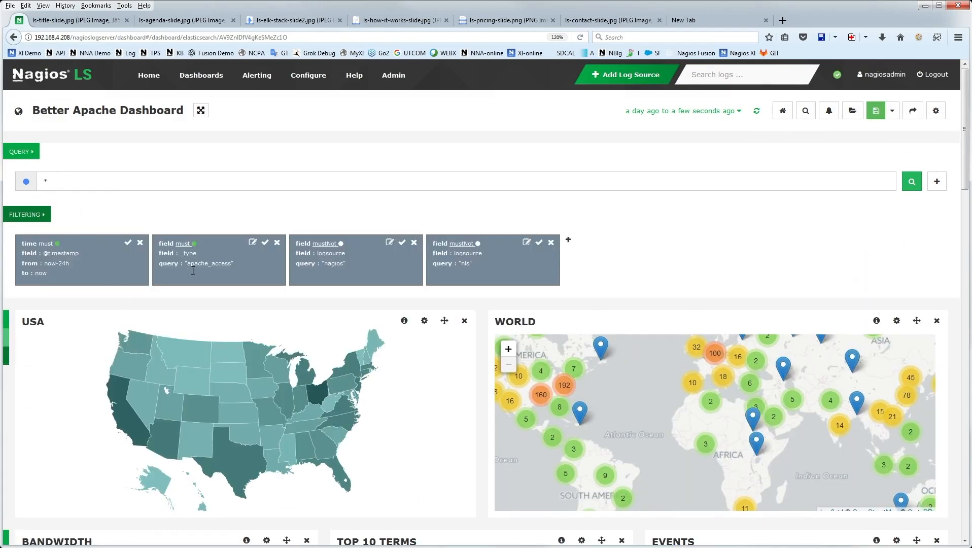
pyautogui.doubleClick(223, 265)
pyautogui.scroll(-3, 645, 260)
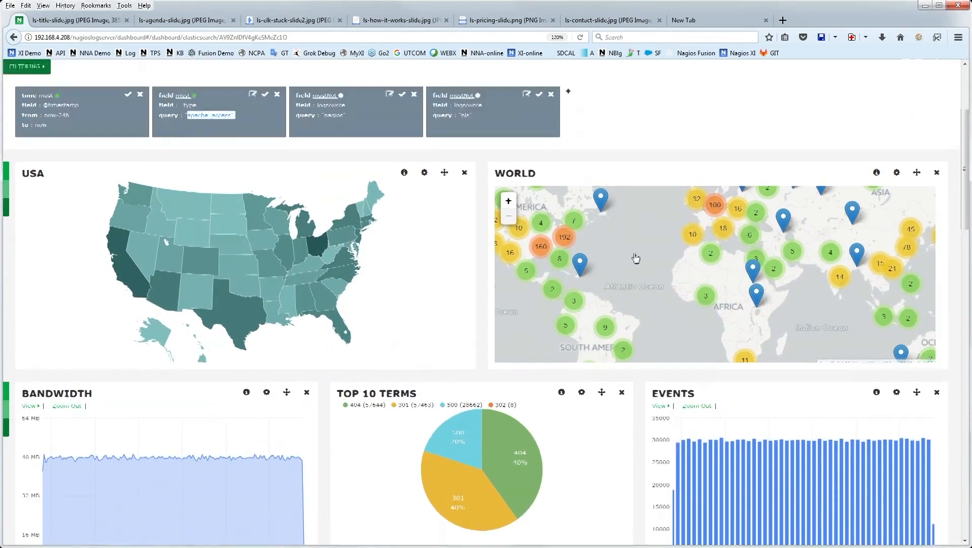
pyautogui.scroll(2, 636, 258)
pyautogui.click(27, 144)
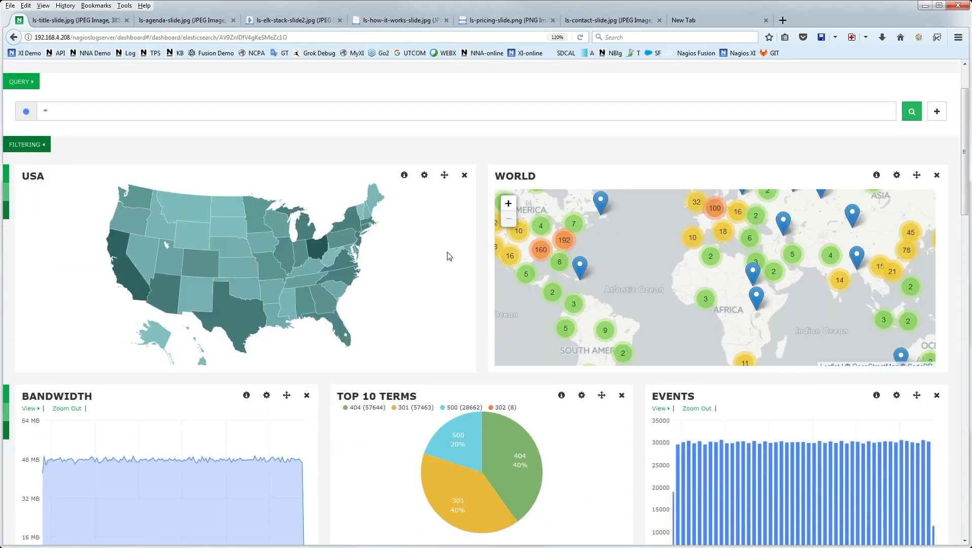
# Filter the dashboard to the 404 response from the Top 10 Terms pie chart.
pyautogui.scroll(-1, 446, 254)
pyautogui.scroll(1, 447, 254)
pyautogui.scroll(-3, 449, 299)
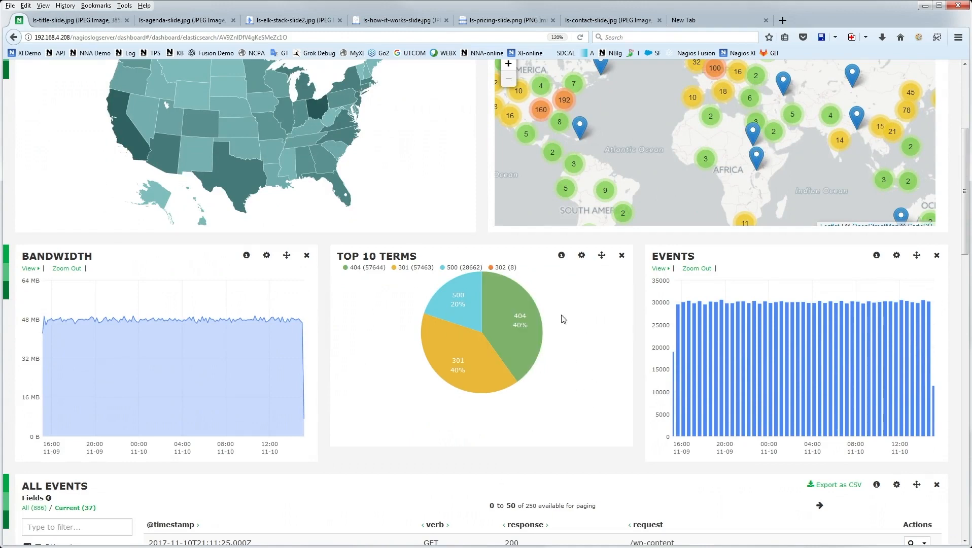
pyautogui.moveTo(512, 316)
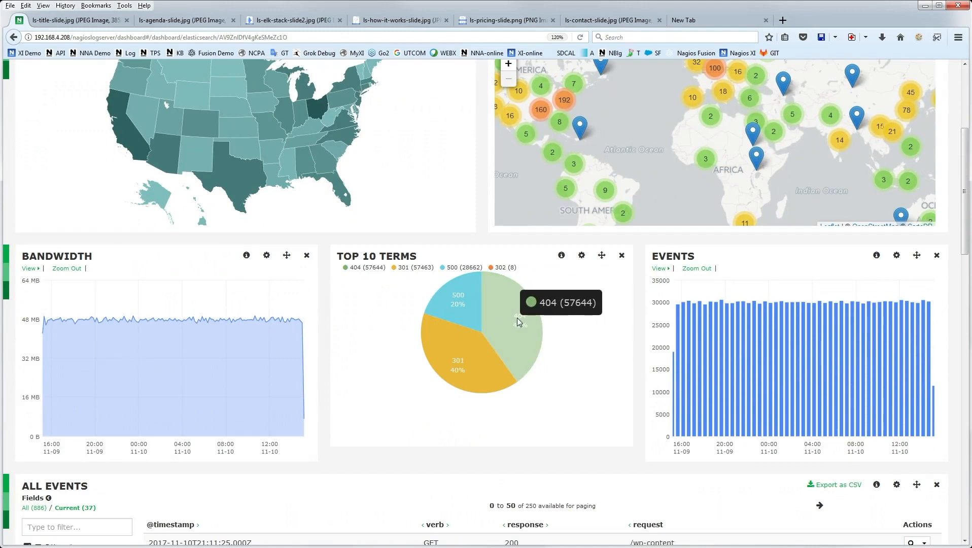
pyautogui.click(517, 317)
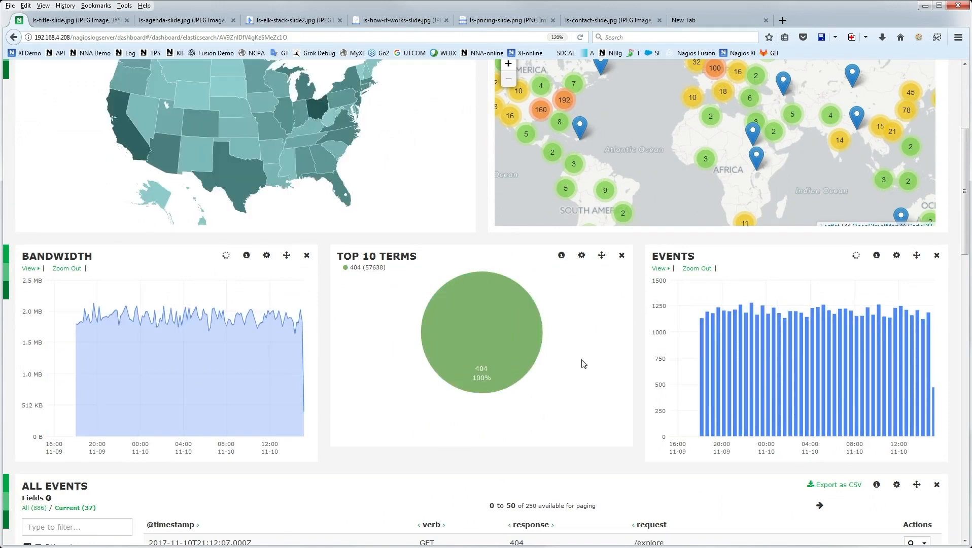
# Remove the 404 response filter from the Better Apache Dashboard and collapse the filters.
pyautogui.scroll(-4, 584, 364)
pyautogui.scroll(6, 583, 457)
pyautogui.scroll(5, 355, 360)
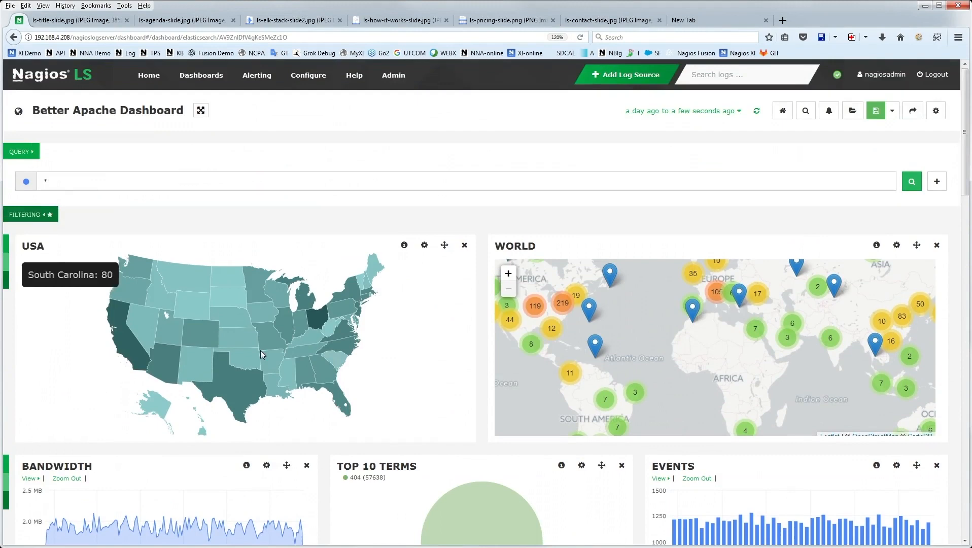
pyautogui.click(37, 215)
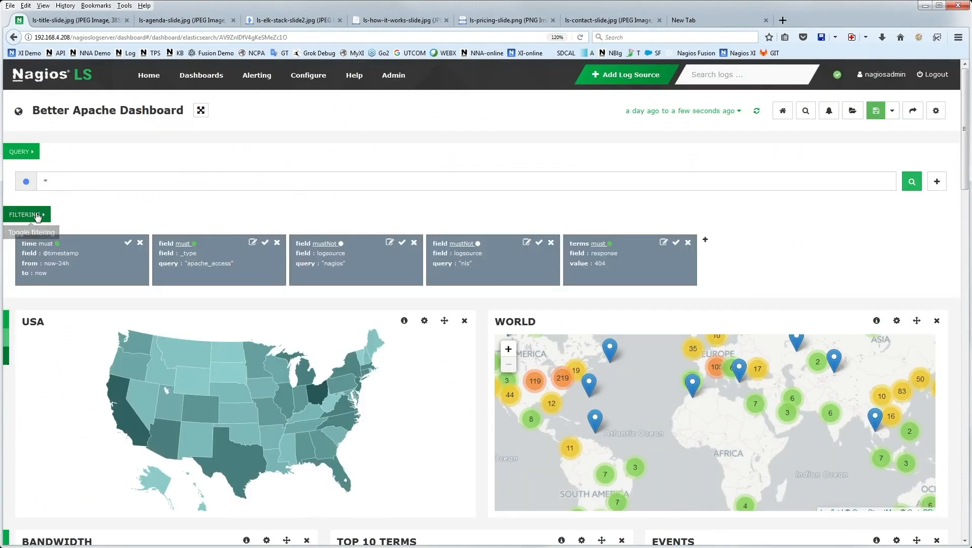
pyautogui.click(688, 246)
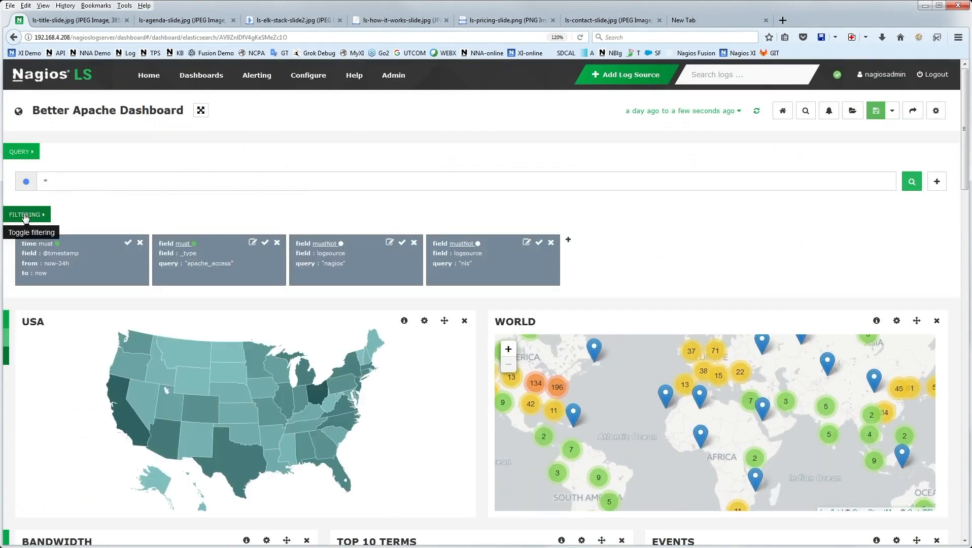
pyautogui.click(25, 215)
pyautogui.scroll(-3, 445, 337)
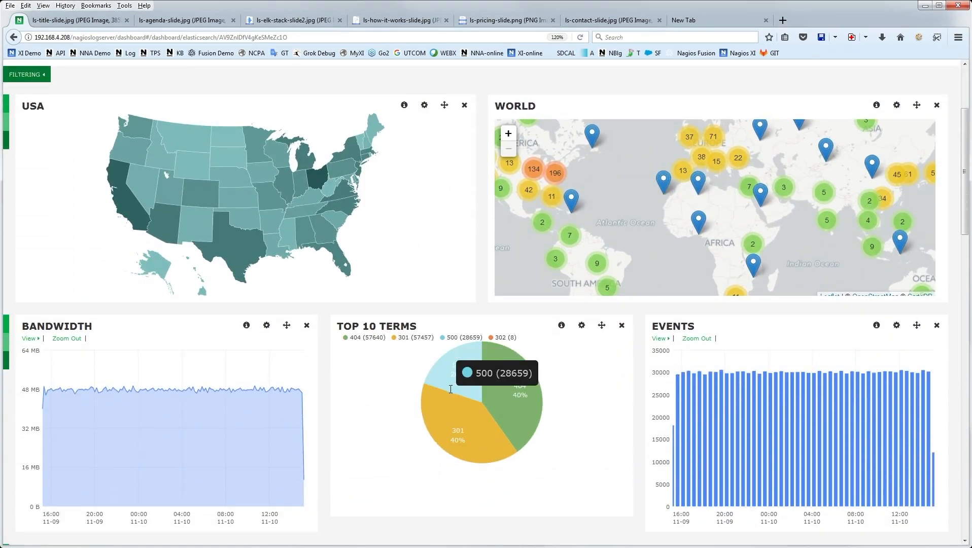
pyautogui.scroll(3, 453, 388)
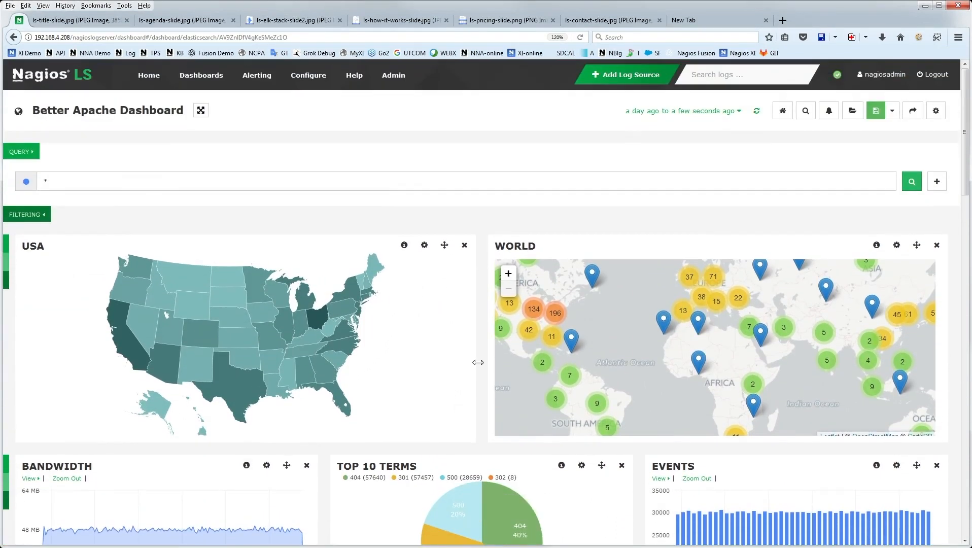
# Open exchange.nagios.org in the empty browser tab.
pyautogui.click(684, 23)
pyautogui.write('exchange.nagios.org/')
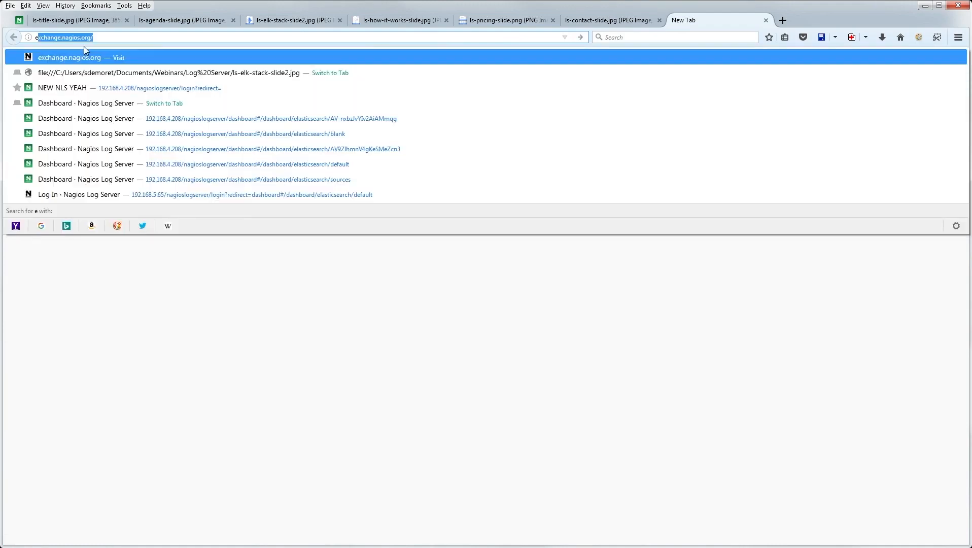
pyautogui.press('Return')
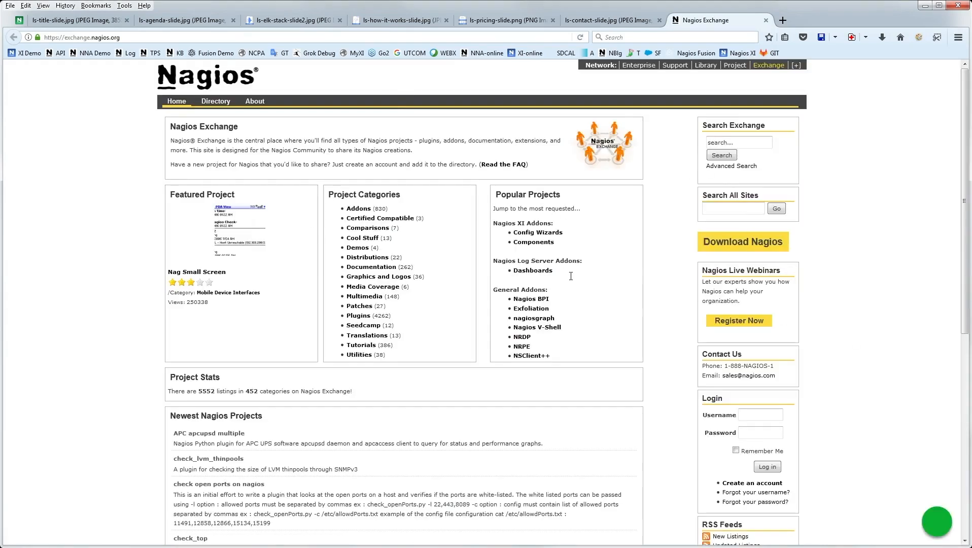
pyautogui.hotkey('ctrl', '+')
pyautogui.hotkey('ctrl', '+')
# Search Nagios Exchange for "log server" and open the Dashboards sub-category of Nagios Log Server.
pyautogui.click(777, 159)
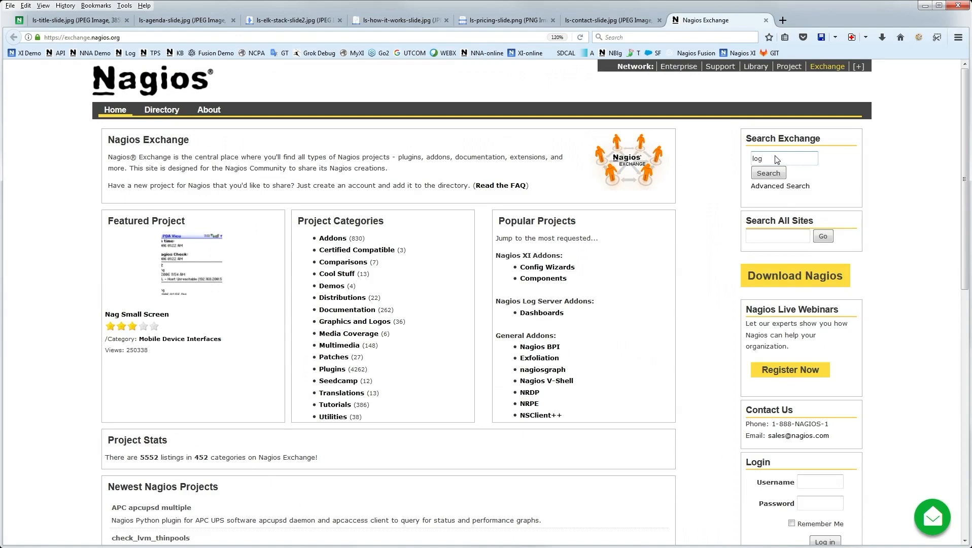
pyautogui.press('Return')
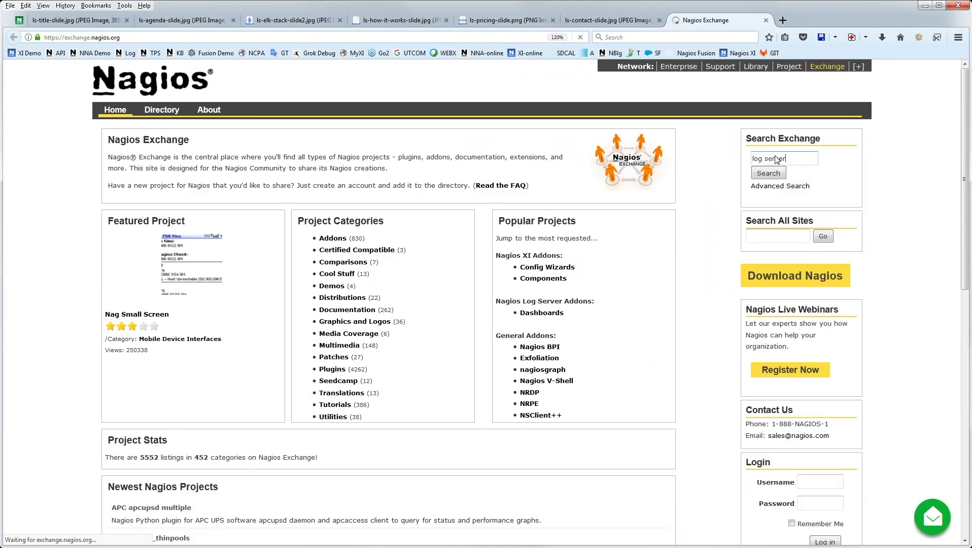
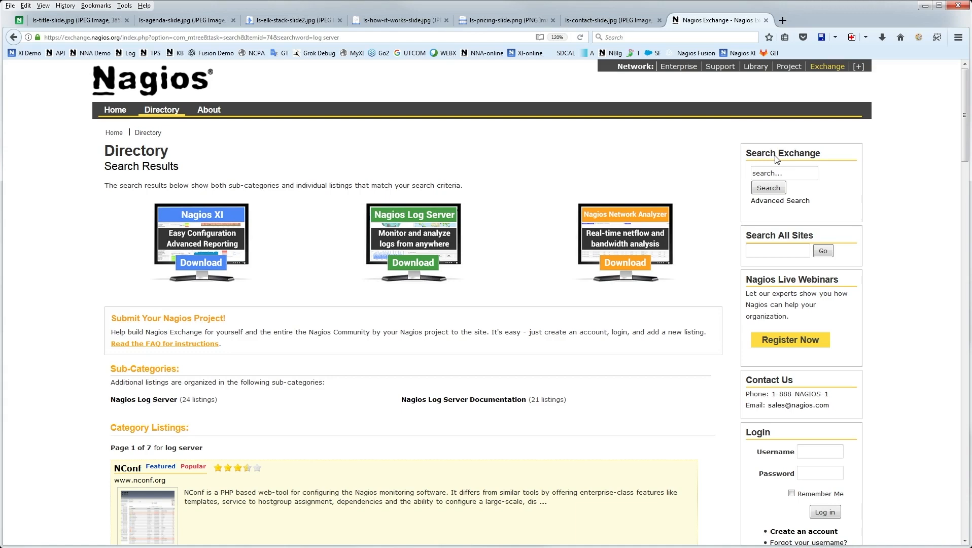
pyautogui.scroll(-5, 412, 284)
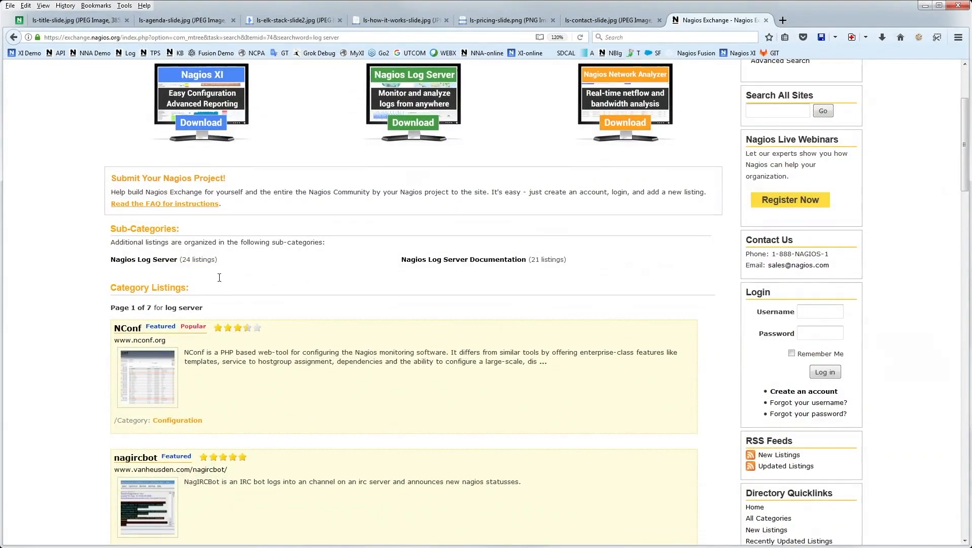
pyautogui.click(152, 260)
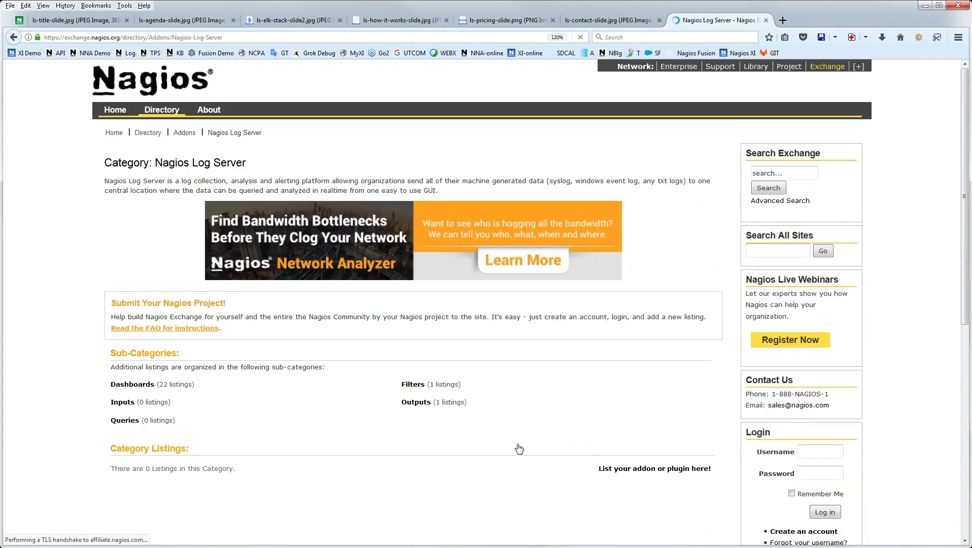
pyautogui.hotkey('ctrl', '+')
pyautogui.scroll(-3, 507, 446)
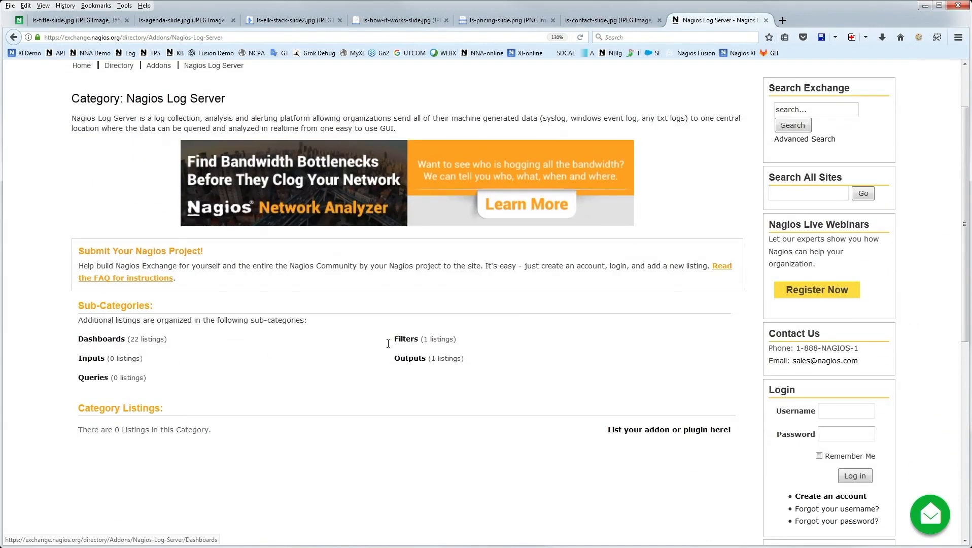
pyautogui.click(91, 339)
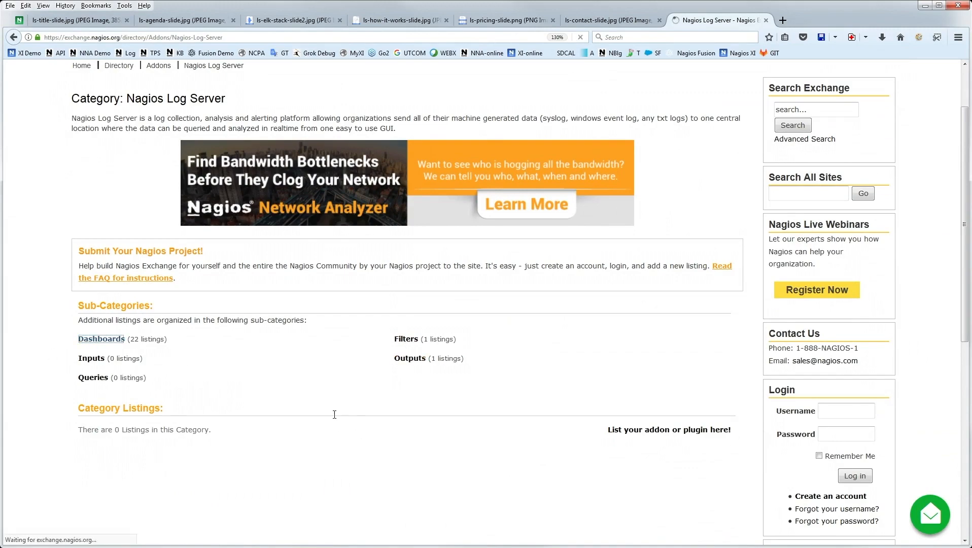
# Look through the Log Server dashboard listings and open the Windows - Sys Admin Dashboards project to view its files.
pyautogui.scroll(-5, 395, 426)
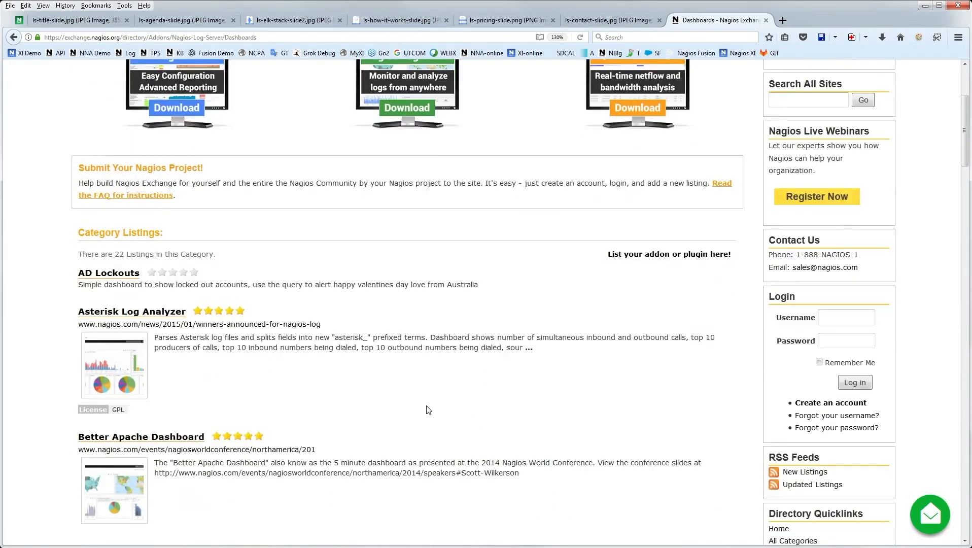
pyautogui.scroll(-2, 428, 410)
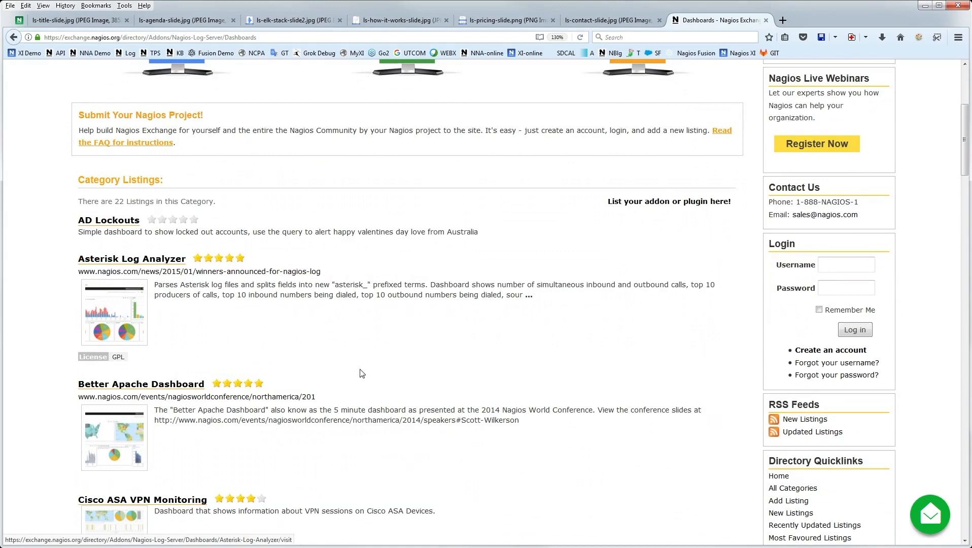
pyautogui.scroll(-5, 363, 373)
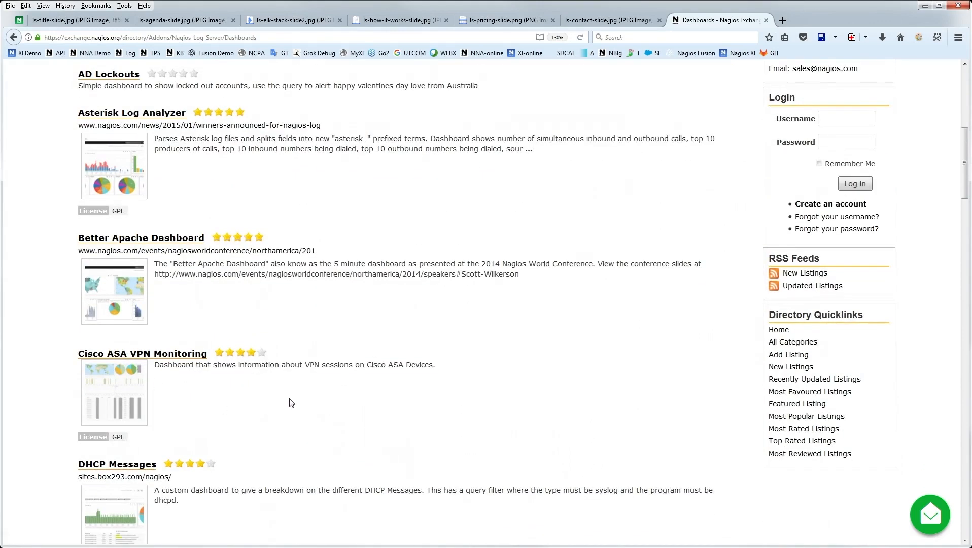
pyautogui.hotkey('ctrl', '+')
pyautogui.scroll(-3, 299, 363)
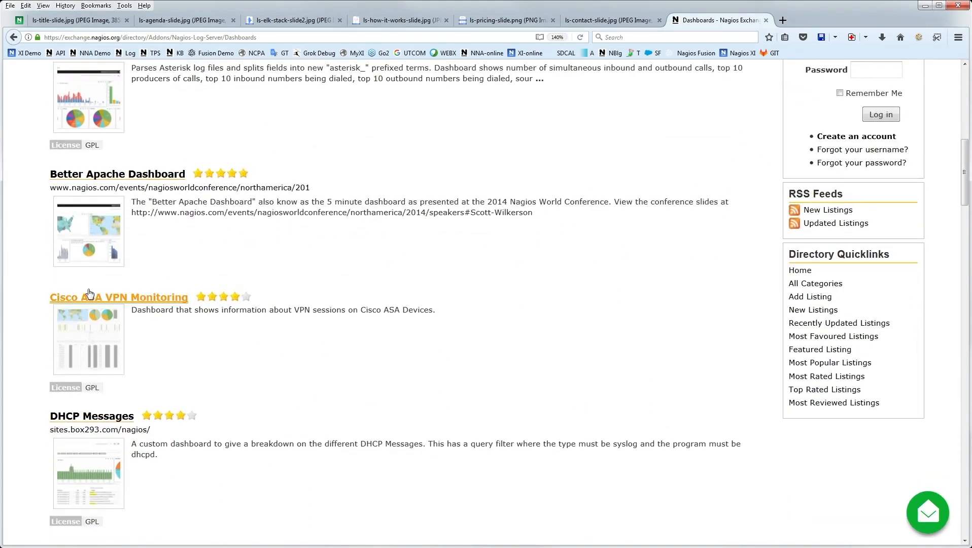
pyautogui.scroll(-5, 338, 329)
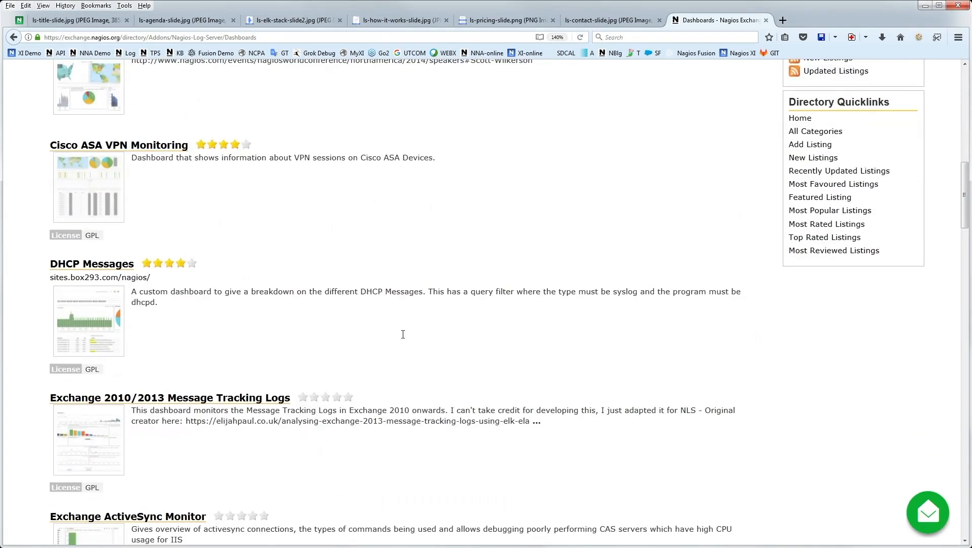
pyautogui.scroll(-10, 390, 333)
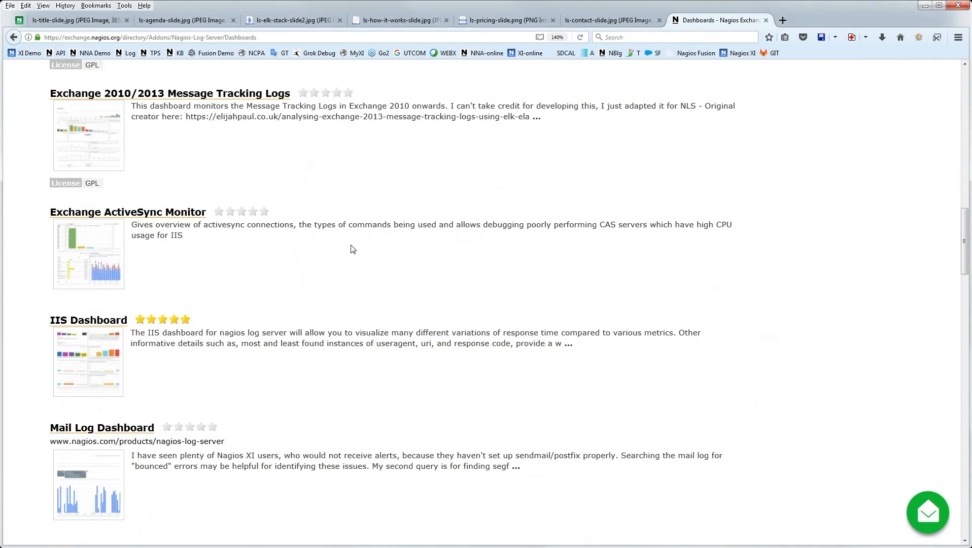
pyautogui.scroll(-12, 193, 227)
pyautogui.scroll(-20, 527, 292)
pyautogui.scroll(-16, 454, 304)
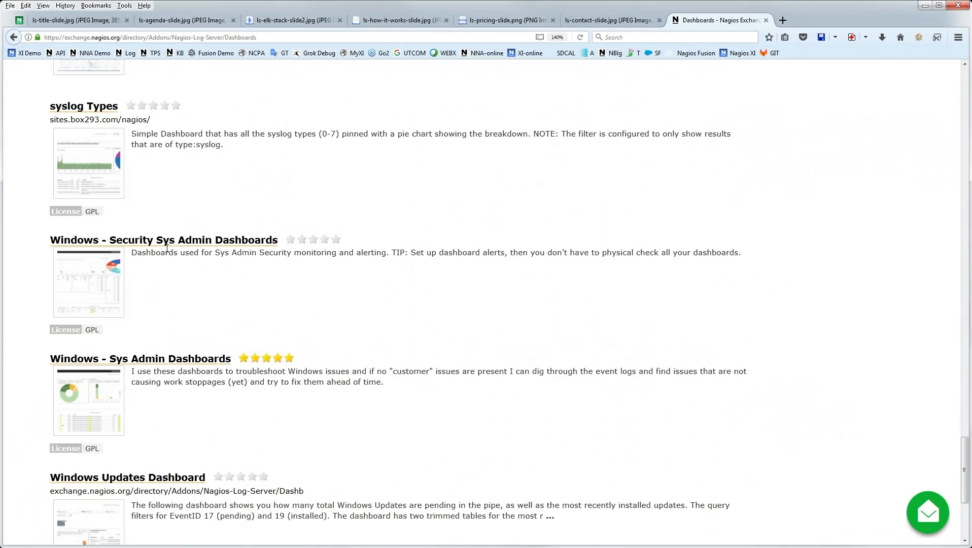
pyautogui.click(155, 358)
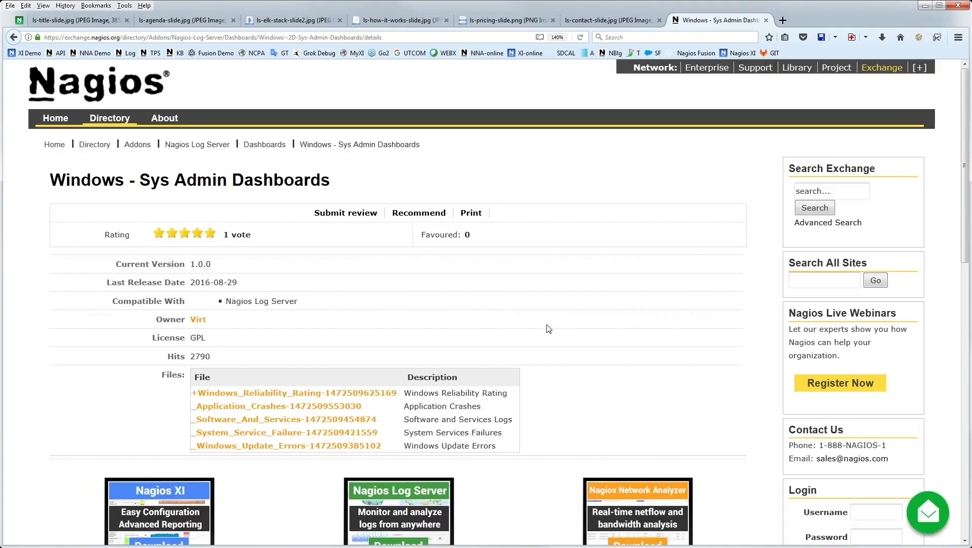
pyautogui.scroll(-2, 548, 328)
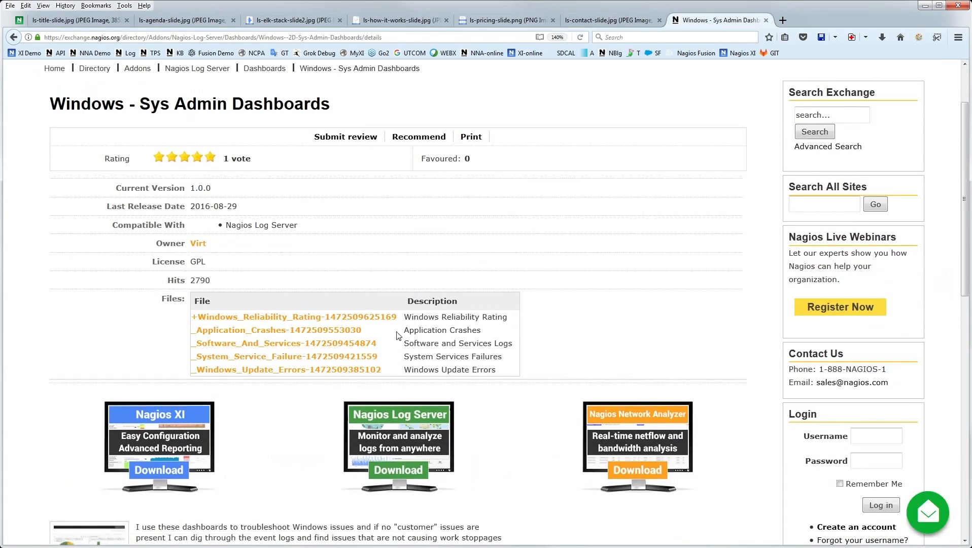
# Return to the Better Apache Dashboard and examine the advanced loading options for importing a dashboard from a file or Gist.
pyautogui.click(19, 17)
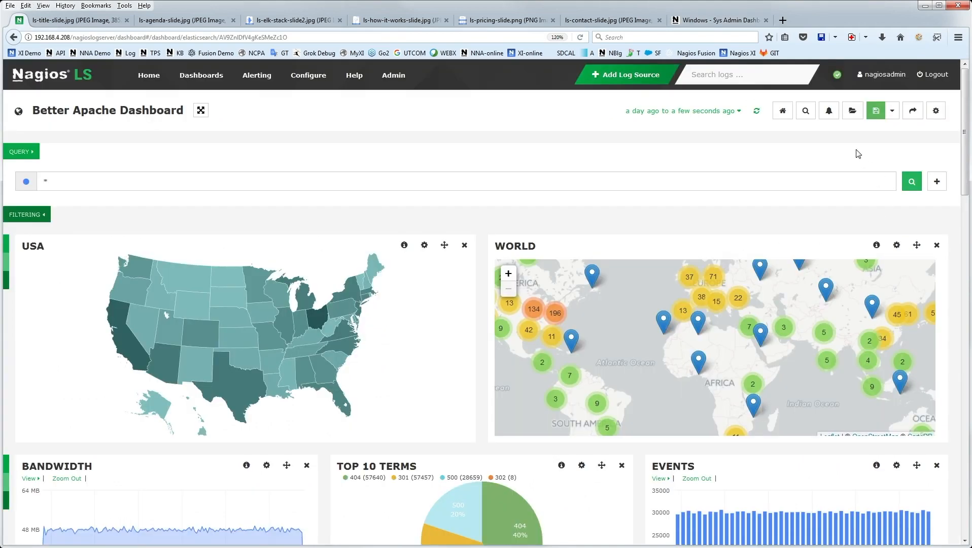
pyautogui.click(852, 111)
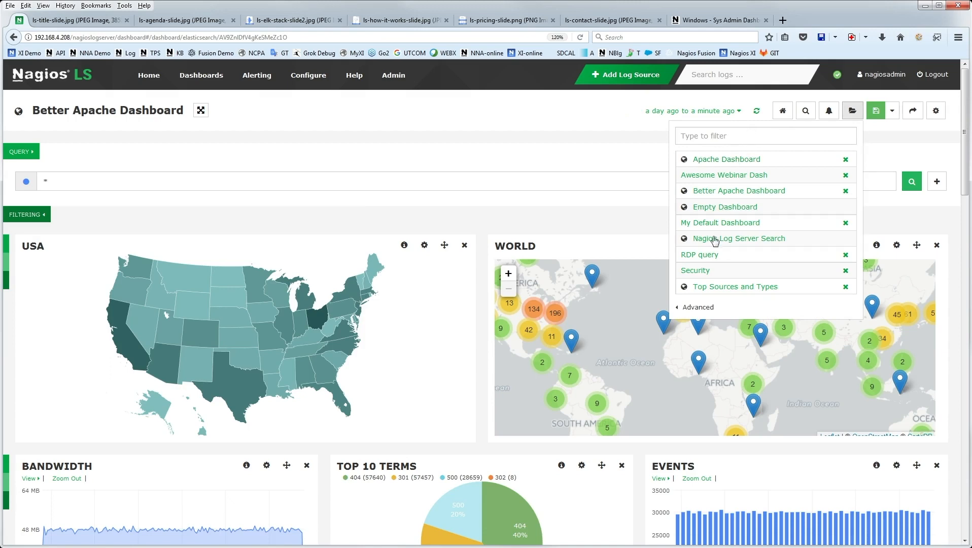
pyautogui.moveTo(700, 311)
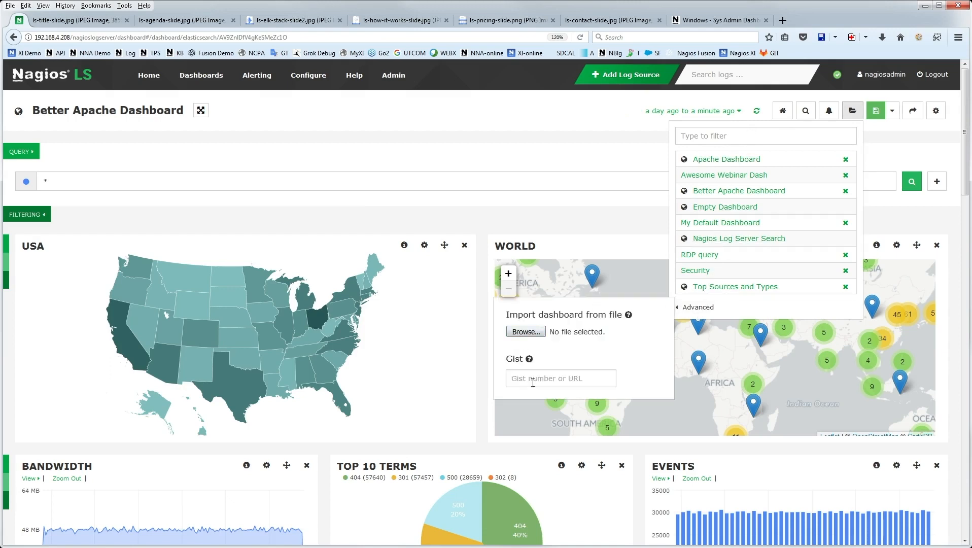
pyautogui.click(297, 161)
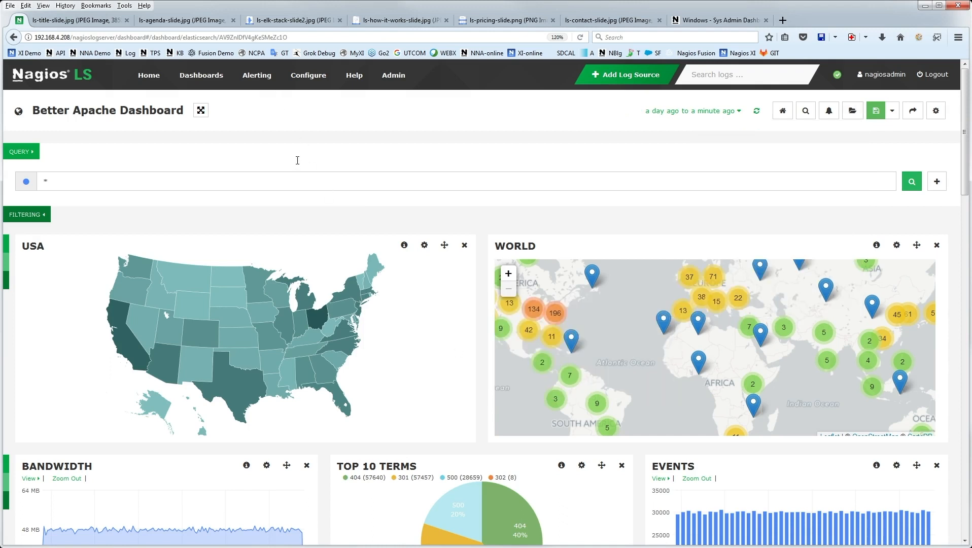
# Examine the dashboard's advanced saving options, including Export Dashboard, and revisit the Windows - Sys Admin Dashboards page before returning.
pyautogui.click(891, 117)
pyautogui.moveTo(752, 156)
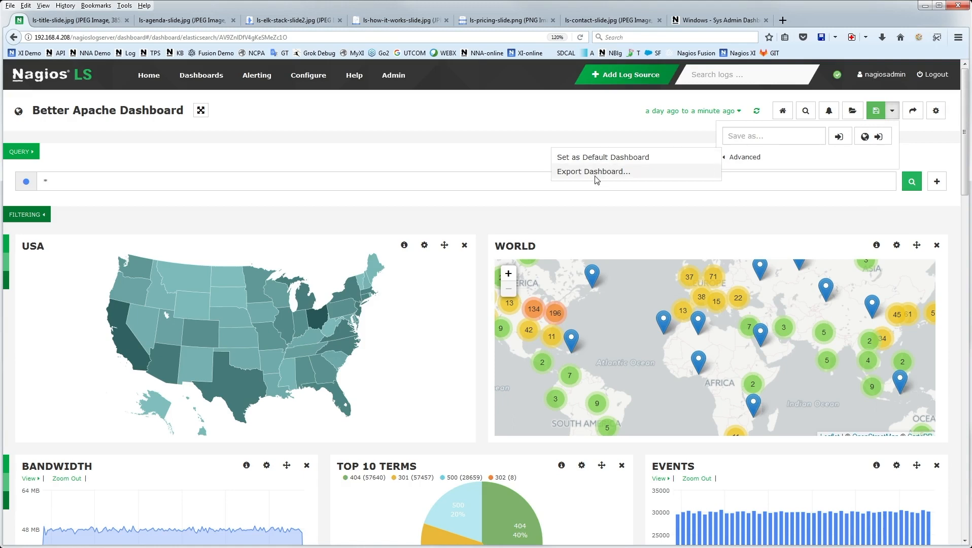
pyautogui.click(693, 20)
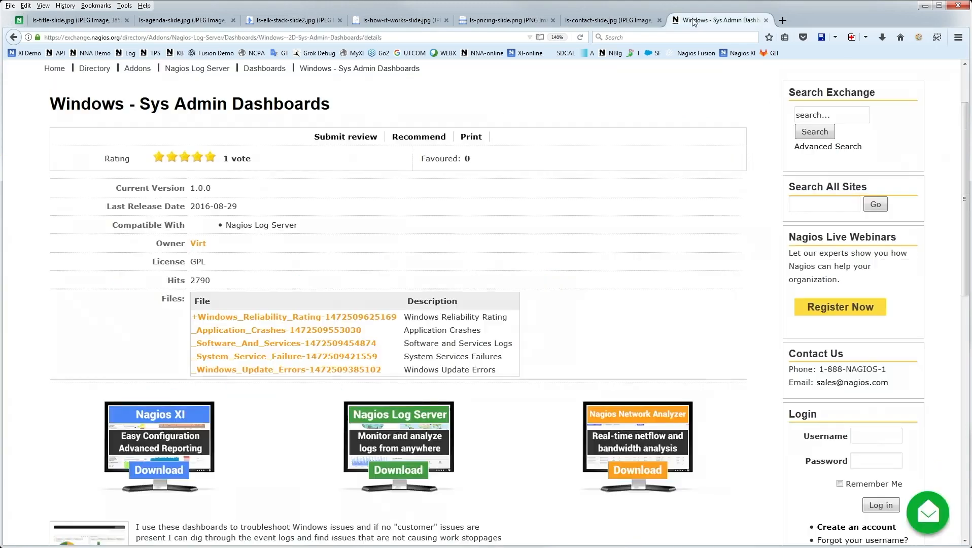
pyautogui.click(18, 21)
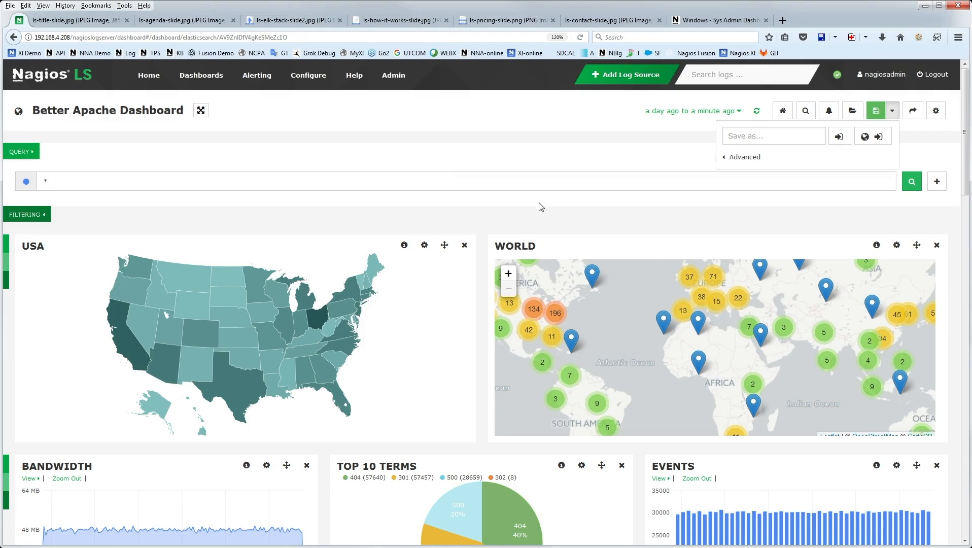
pyautogui.scroll(-3, 539, 208)
pyautogui.scroll(1, 539, 218)
pyautogui.scroll(3, 539, 220)
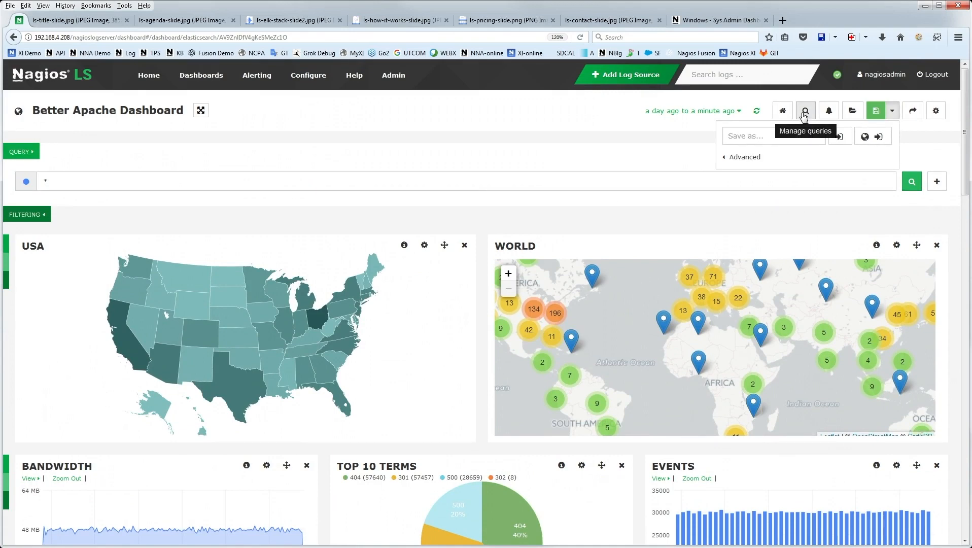
# Load the default Security dashboard and apply the saved ".41 Warn and Crit" query to it.
pyautogui.click(783, 111)
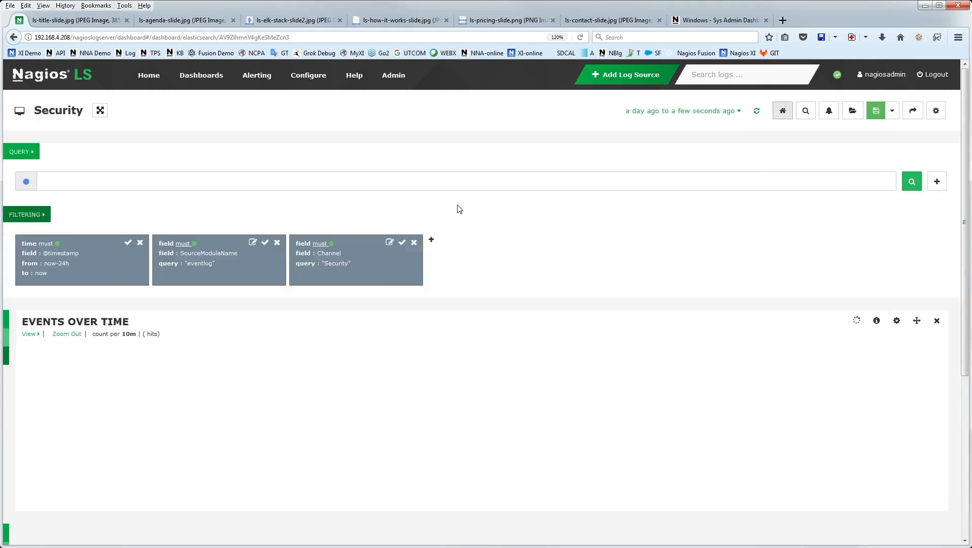
pyautogui.click(806, 113)
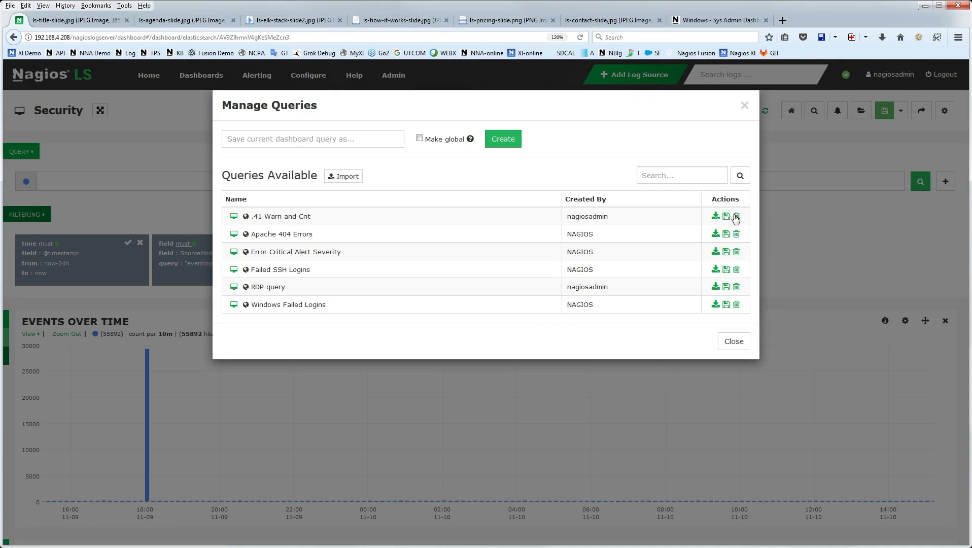
pyautogui.click(234, 217)
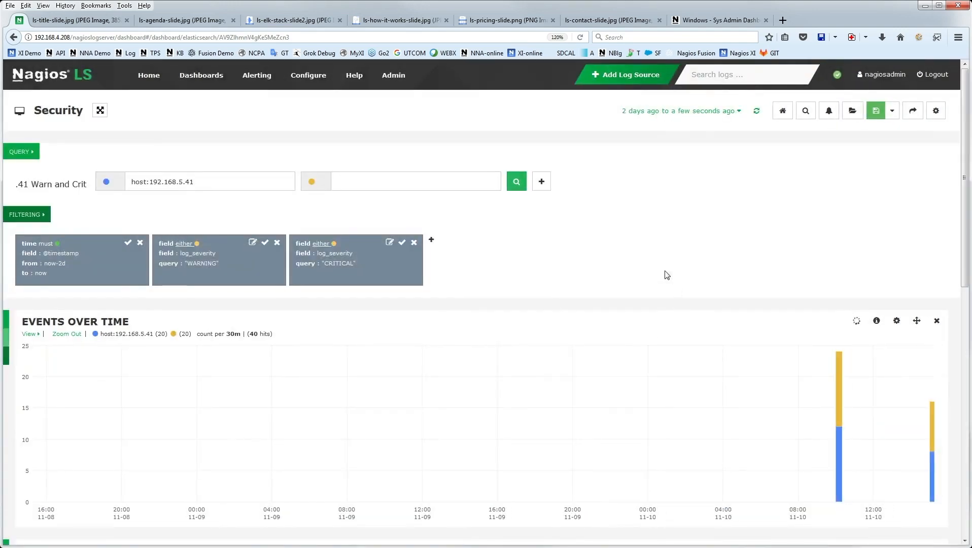
pyautogui.scroll(-3, 638, 236)
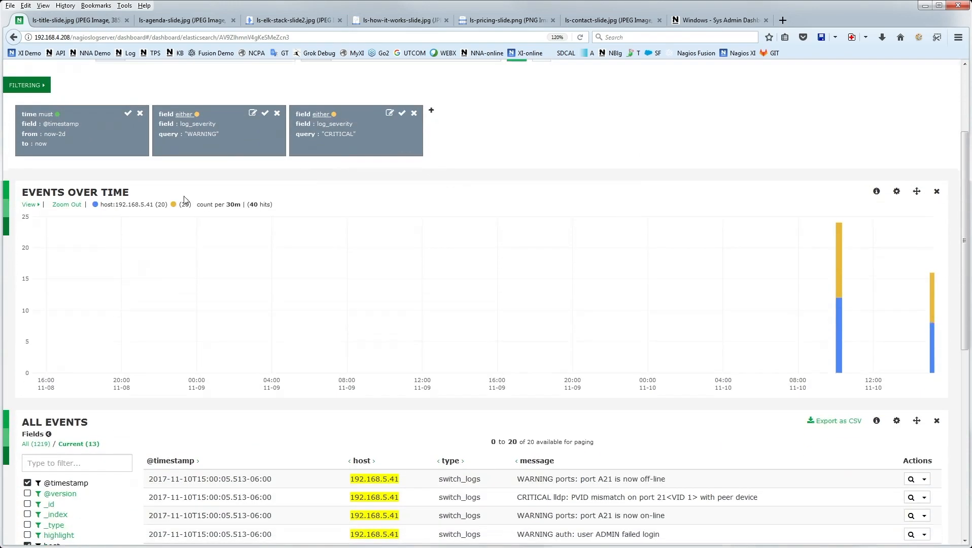
# Start an alert from the Security dashboard named ".41 Warn and Crit" with a 5m check interval and a 30m lookback period.
pyautogui.scroll(-4, 459, 340)
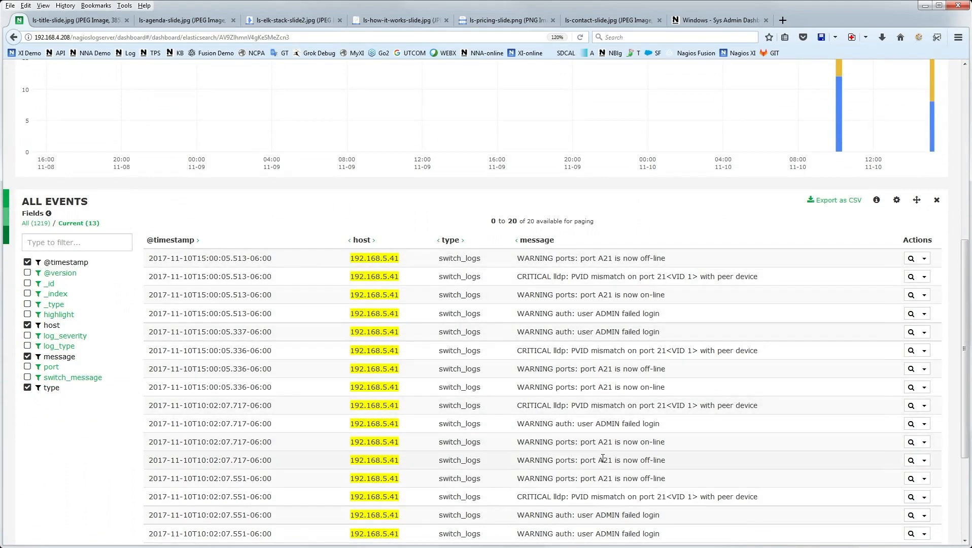
pyautogui.scroll(7, 604, 457)
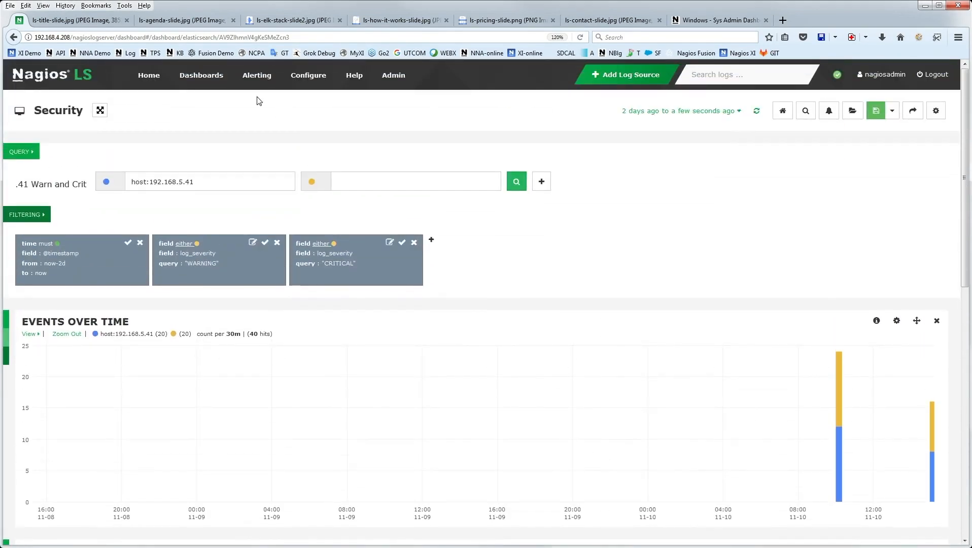
pyautogui.click(829, 114)
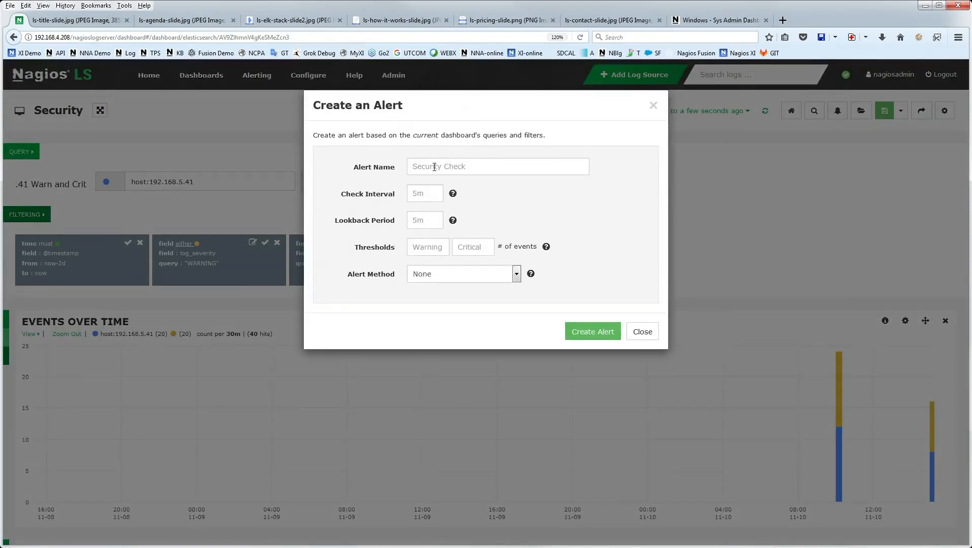
pyautogui.write('.41 Warn and Crit')
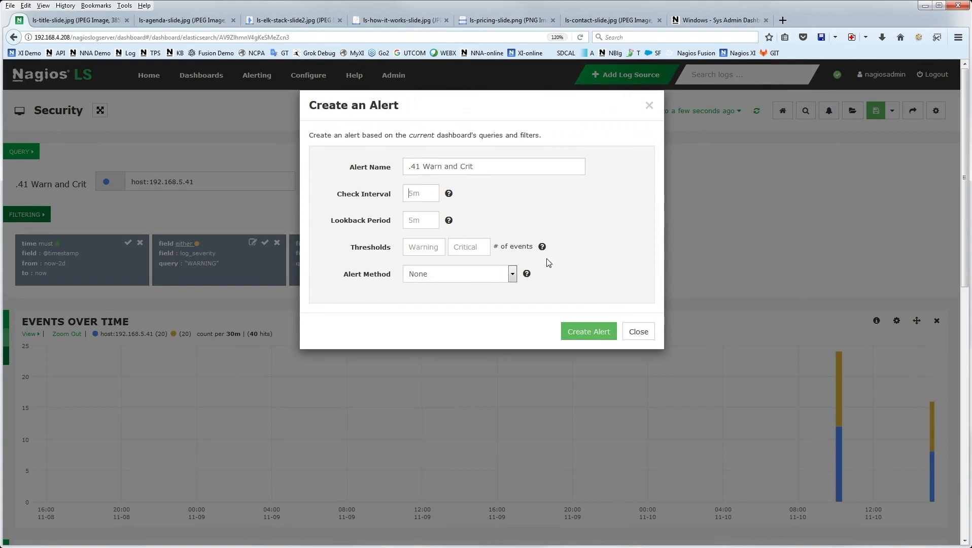
pyautogui.write('5')
pyautogui.write('3')
pyautogui.write('0m')
pyautogui.doubleClick(427, 193)
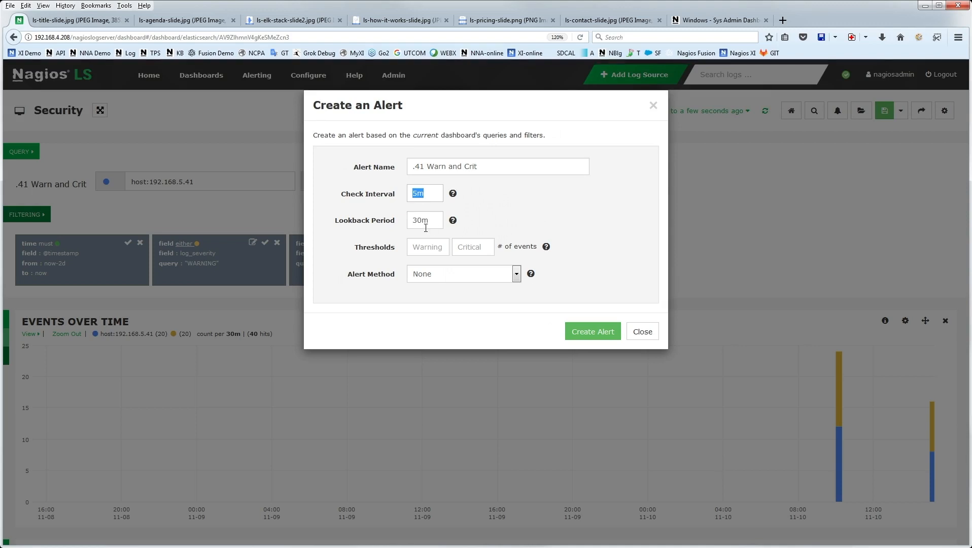
# Set the alert thresholds to 5 warning and 25 critical events, keep the alert method at None, and create the alert.
pyautogui.click(417, 247)
pyautogui.write('5')
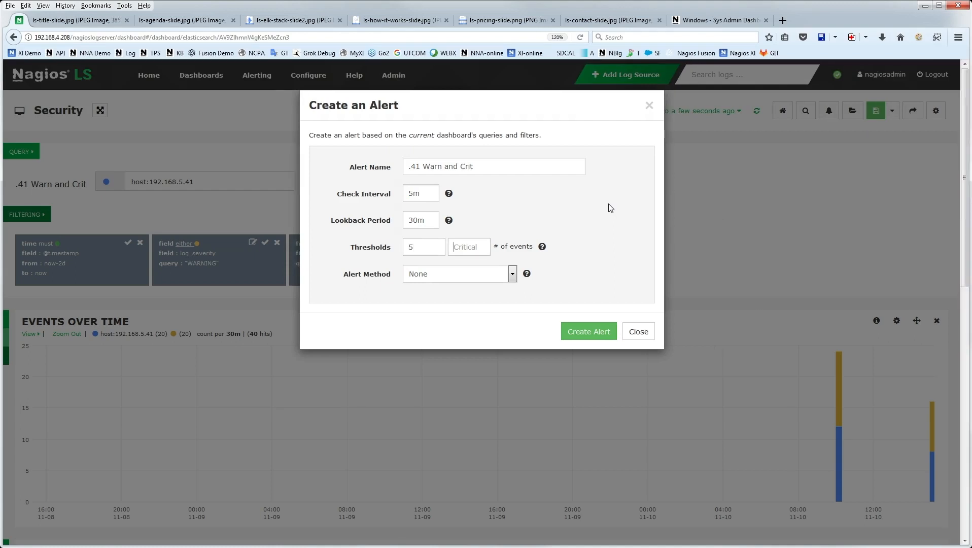
pyautogui.write('25')
pyautogui.click(460, 277)
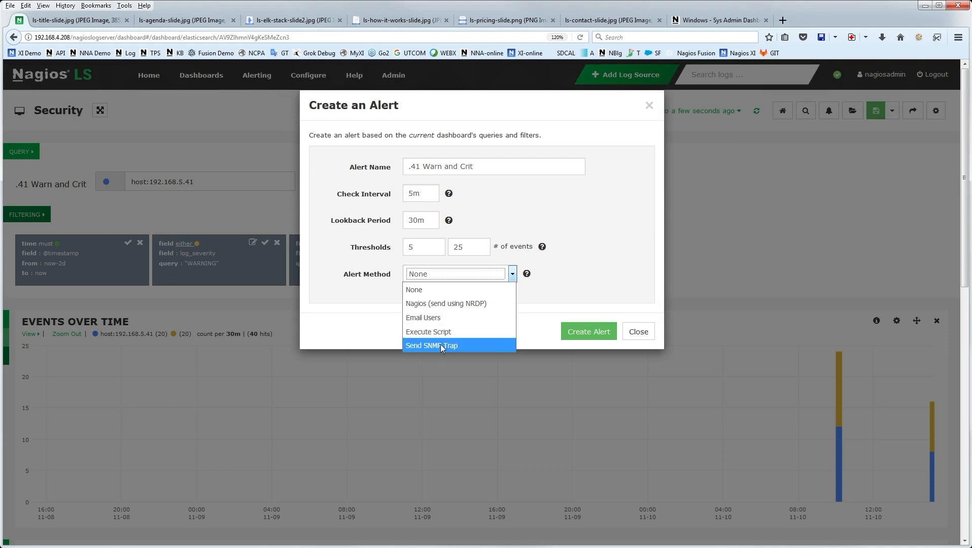
pyautogui.click(447, 290)
pyautogui.click(588, 332)
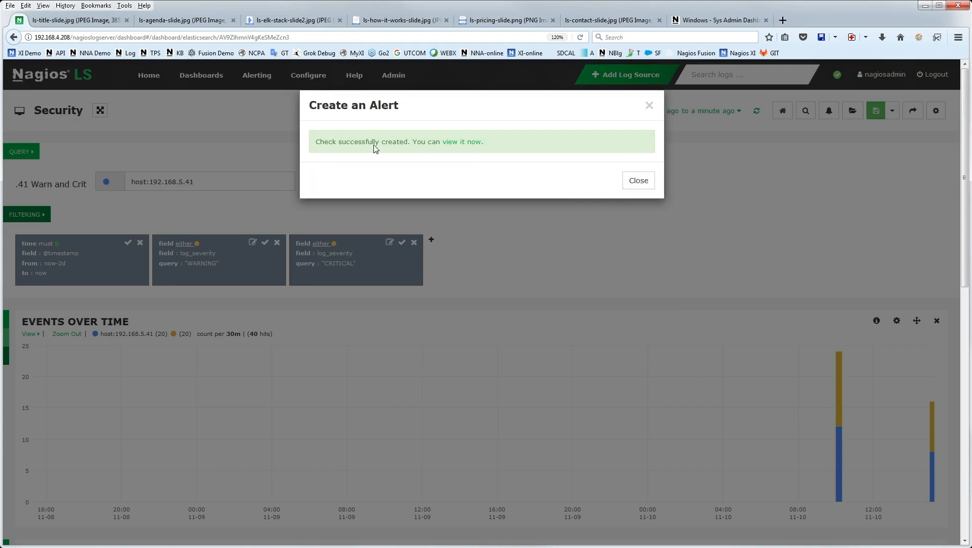
# View the new alert in the alerts list, look through the alert history, and return to the list.
pyautogui.click(460, 142)
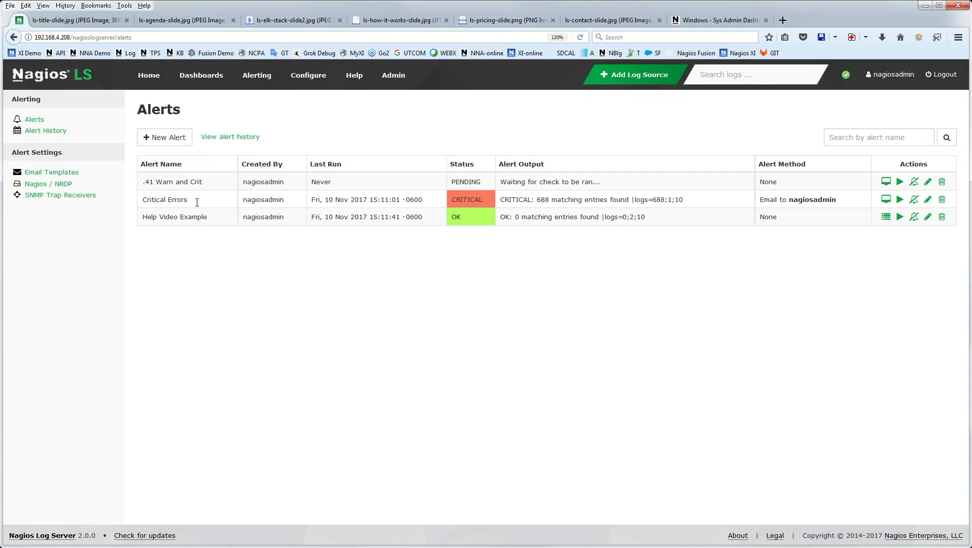
pyautogui.click(226, 137)
pyautogui.scroll(-5, 558, 260)
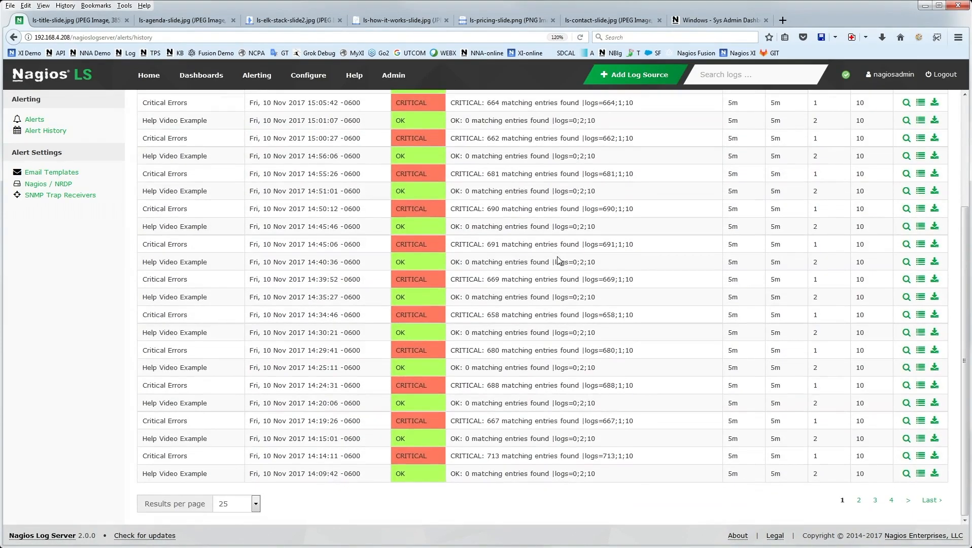
pyautogui.scroll(5, 481, 241)
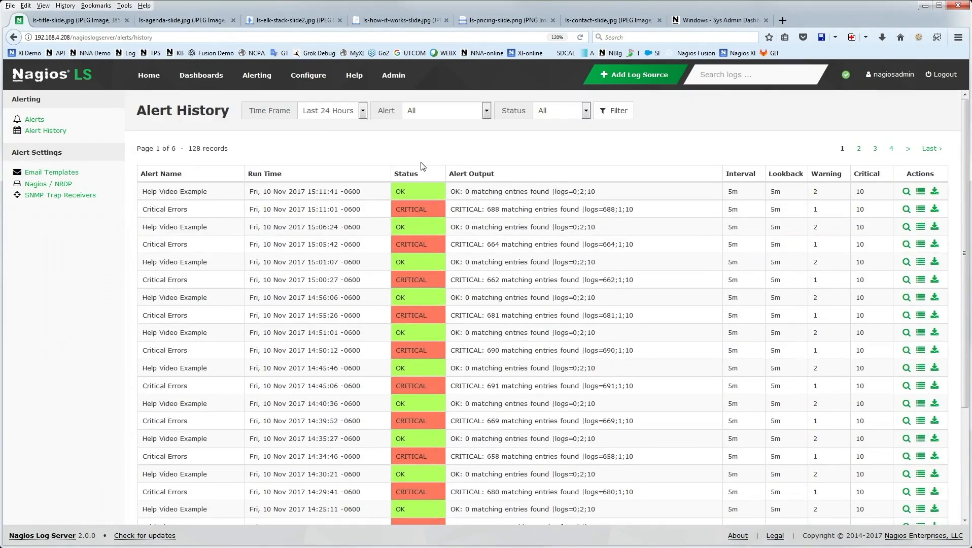
pyautogui.click(256, 76)
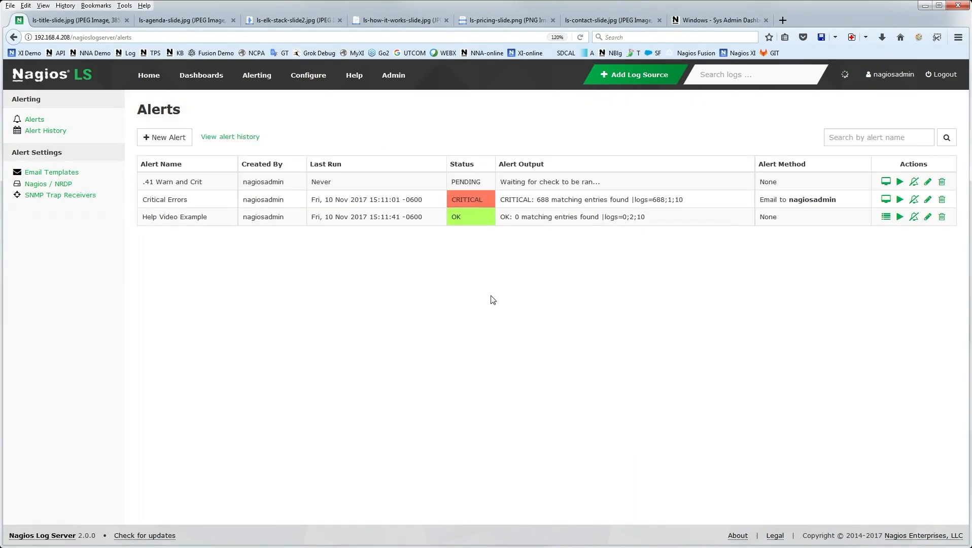
# Try 1 as a threshold in the ".41 Warn and Crit" alert, restore 5 warning and 25 critical events, and save the changes.
pyautogui.click(927, 183)
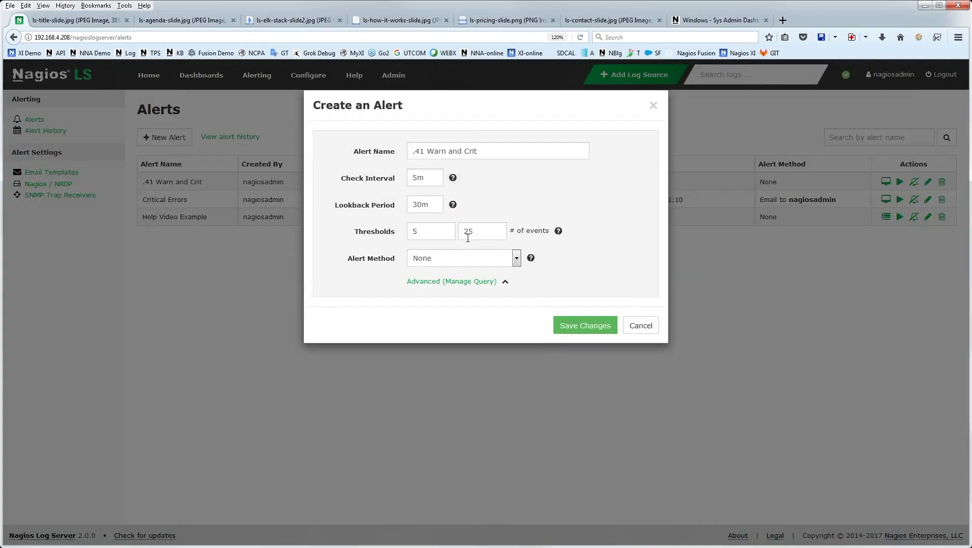
pyautogui.moveTo(558, 231)
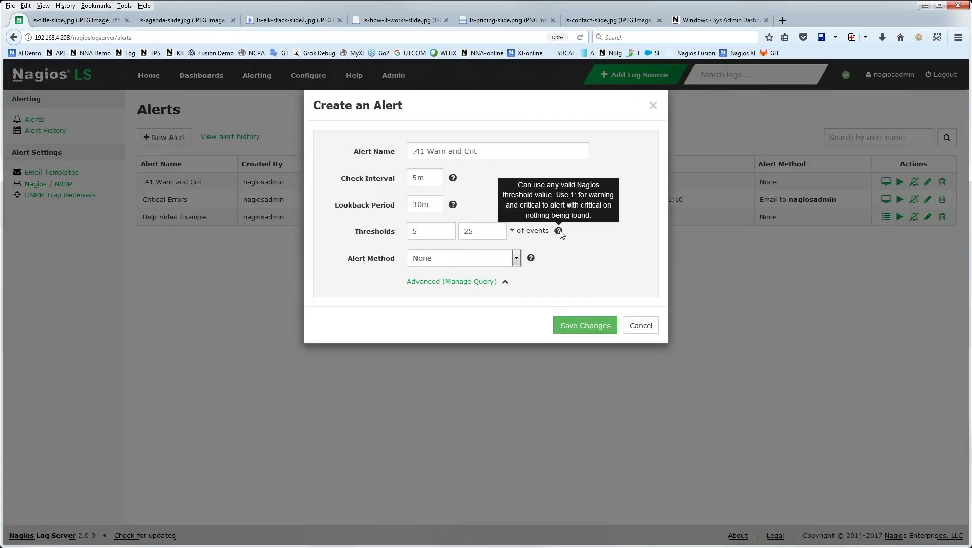
pyautogui.moveTo(431, 233); pyautogui.dragTo(338, 243)
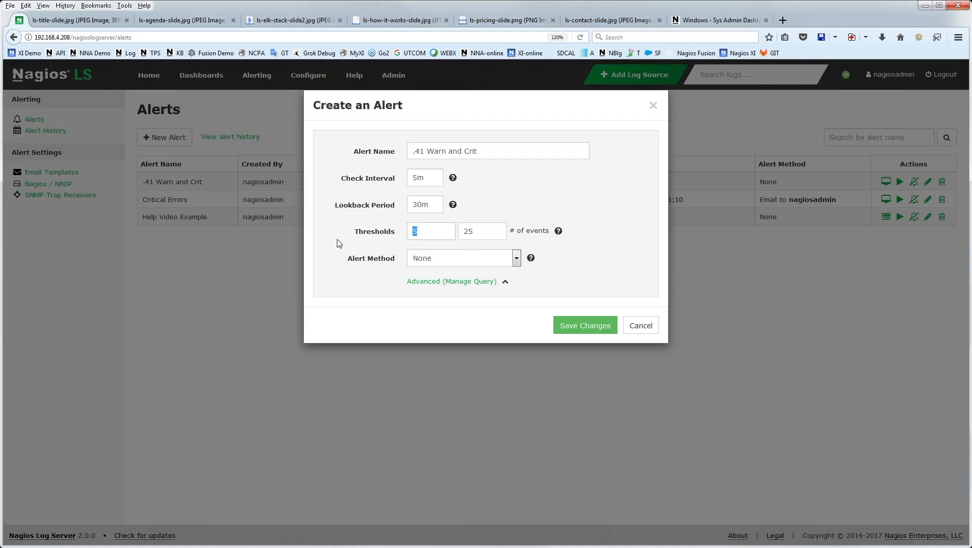
pyautogui.press('Tab')
pyautogui.write('1')
pyautogui.moveTo(423, 230); pyautogui.dragTo(406, 231)
pyautogui.moveTo(475, 229); pyautogui.dragTo(403, 233)
pyautogui.write('5')
pyautogui.press('Tab')
pyautogui.write('25')
pyautogui.click(573, 331)
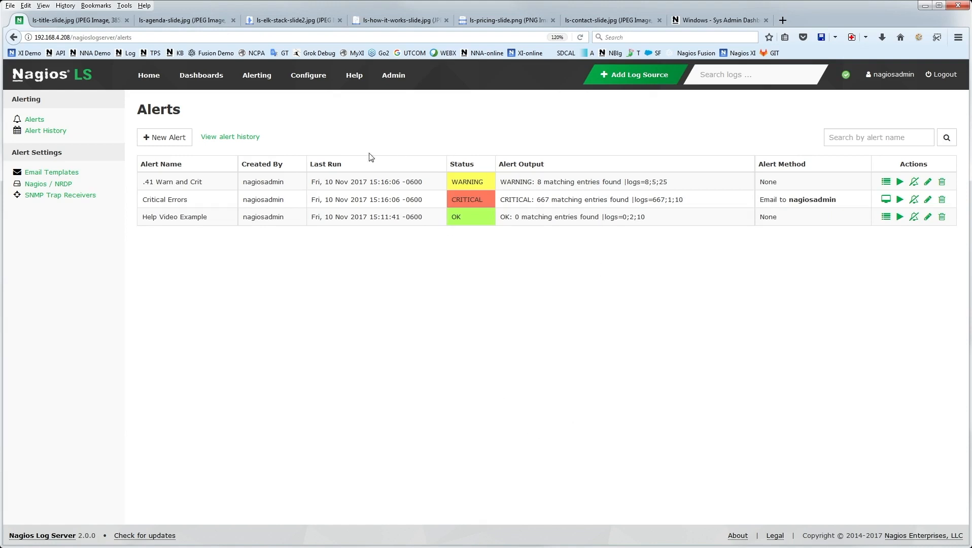
# Examine the status and output of the ".41 Warn and Crit" alert, including its entry in the alert history.
pyautogui.moveTo(491, 181); pyautogui.dragTo(441, 185)
pyautogui.moveTo(537, 181); pyautogui.dragTo(596, 182)
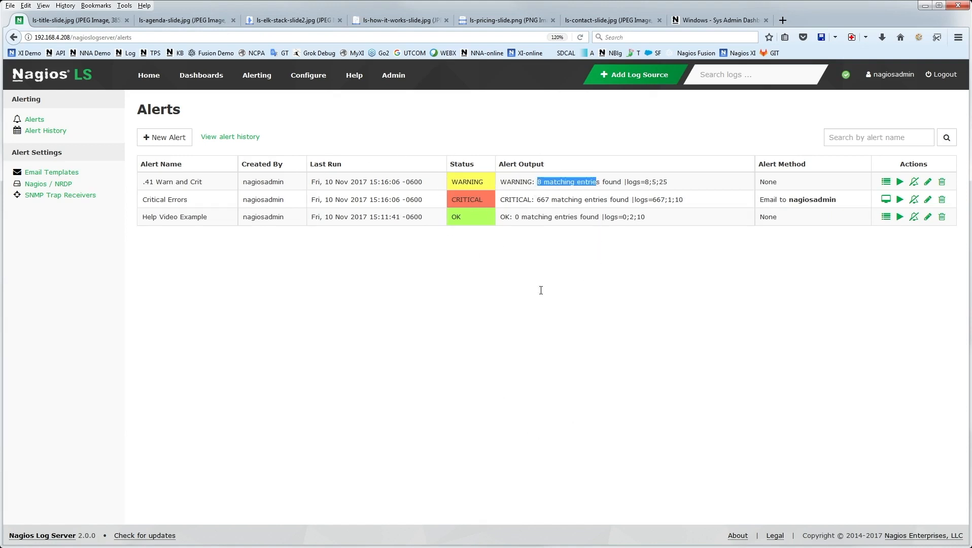
pyautogui.click(234, 138)
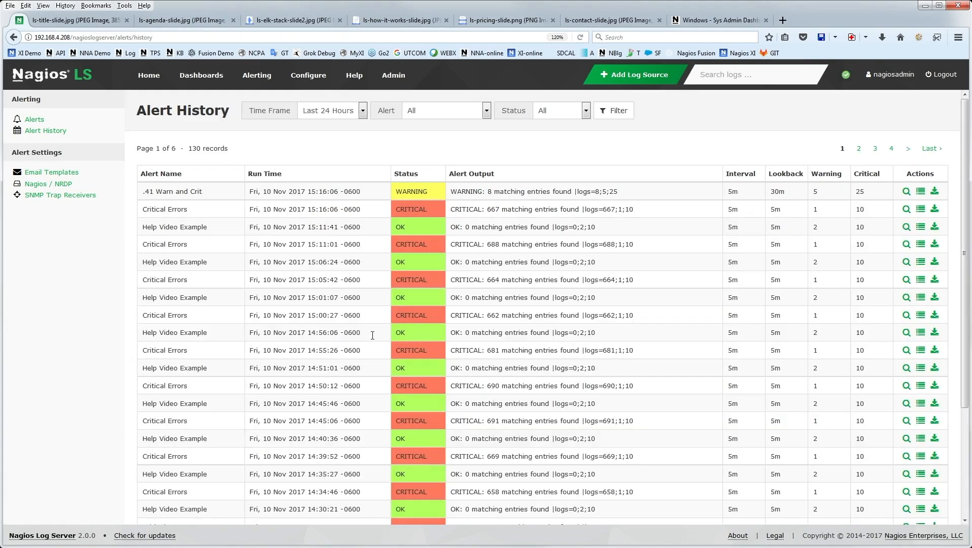
# Open Nagios XI in a new browser tab and log in with the saved administrator username and password.
pyautogui.click(783, 20)
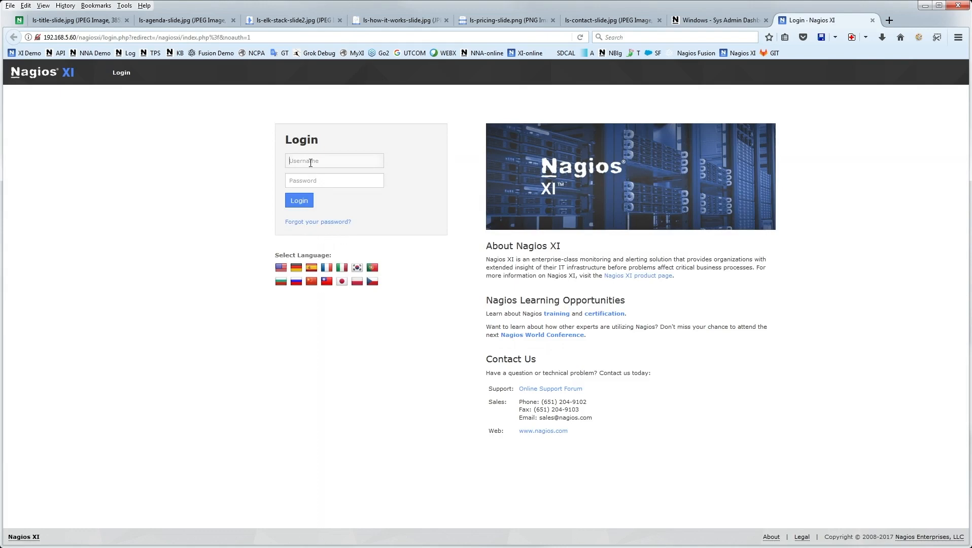
pyautogui.hotkey('ctrl', '+')
pyautogui.hotkey('ctrl', '+')
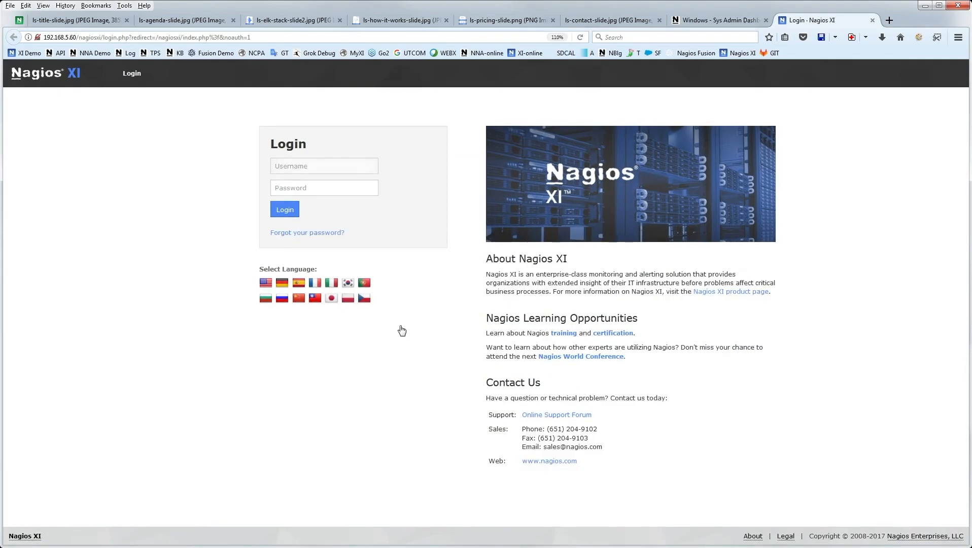
pyautogui.click(262, 171)
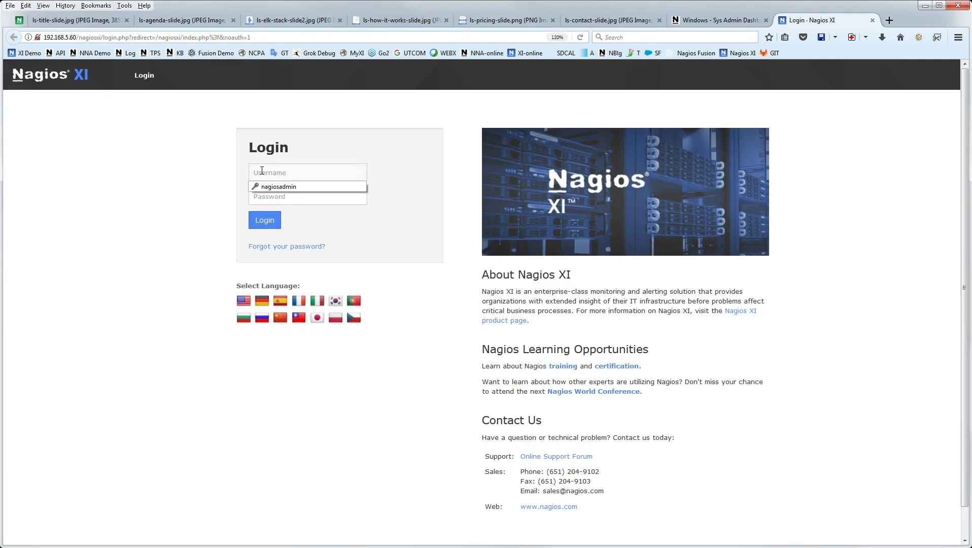
pyautogui.press('Down')
pyautogui.press('Return')
pyautogui.press('Return')
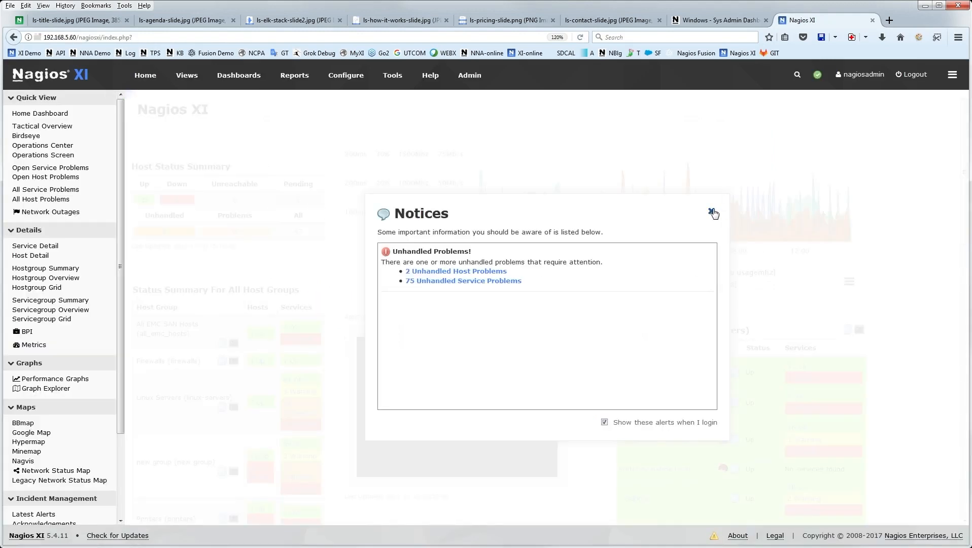
# Dismiss the login notices and start the Nagios Log Server configuration wizard, finding it by searching for "log server".
pyautogui.click(711, 211)
pyautogui.hotkey('ctrl', '+')
pyautogui.hotkey('ctrl', '+')
pyautogui.click(406, 77)
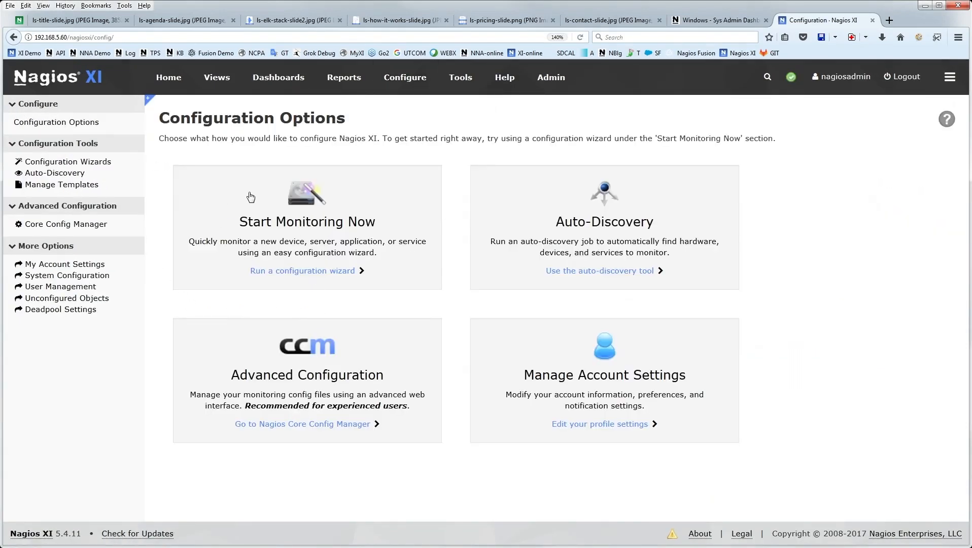
pyautogui.click(320, 208)
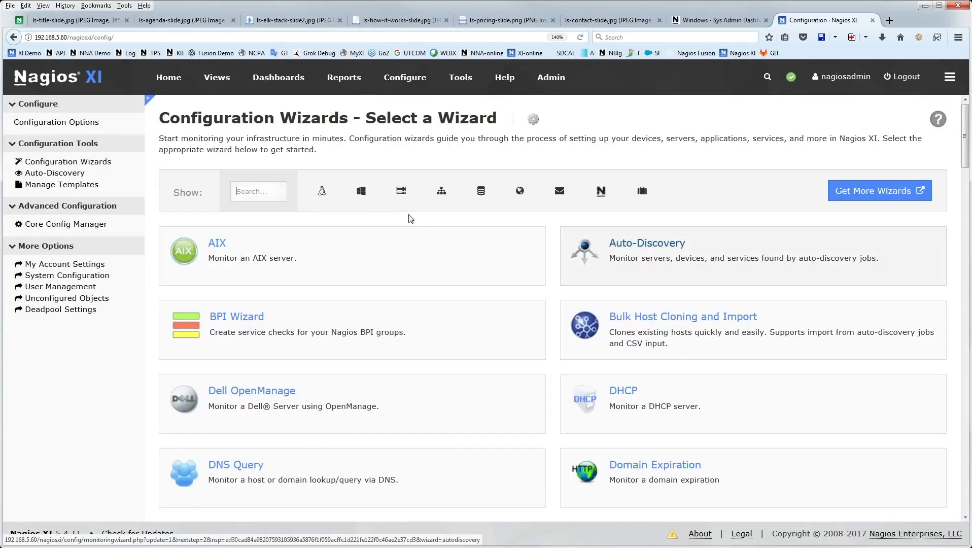
pyautogui.write('log server')
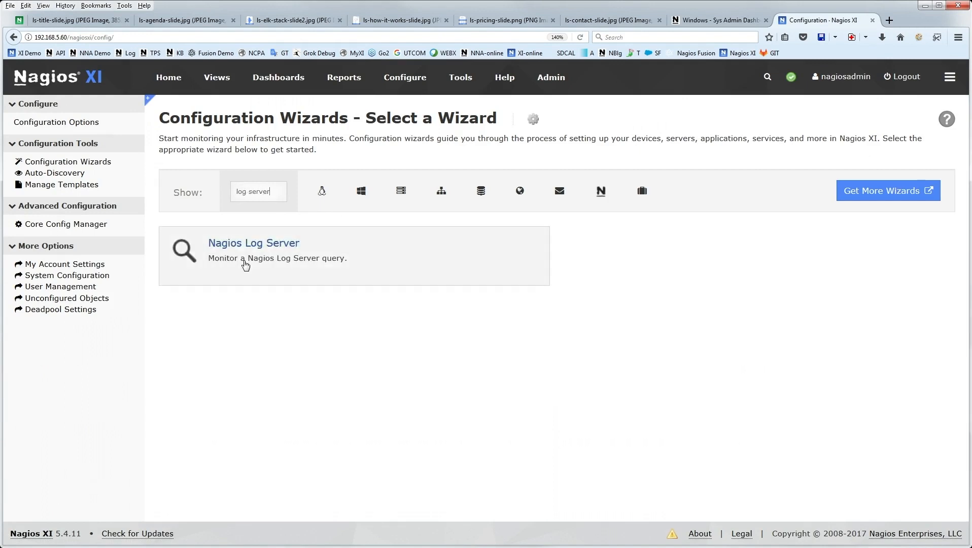
pyautogui.click(243, 262)
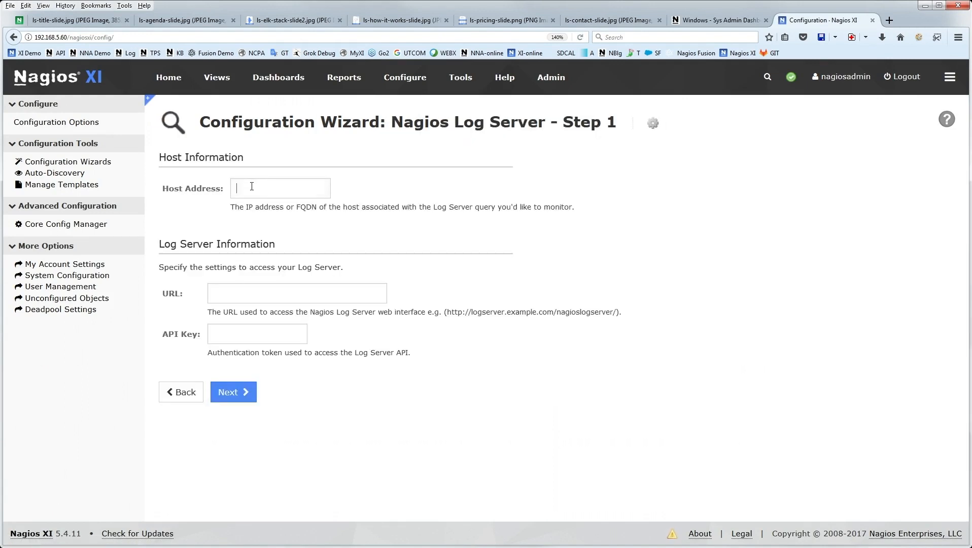
pyautogui.write('192.168.5.41')
pyautogui.click(222, 303)
pyautogui.click(19, 20)
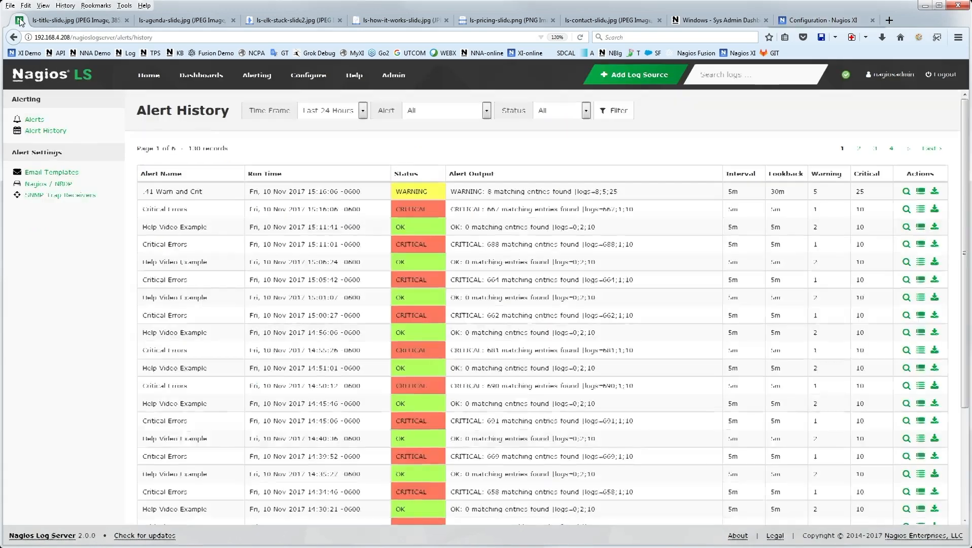
pyautogui.moveTo(117, 37); pyautogui.dragTo(15, 37)
pyautogui.hotkey('ctrl', 'c')
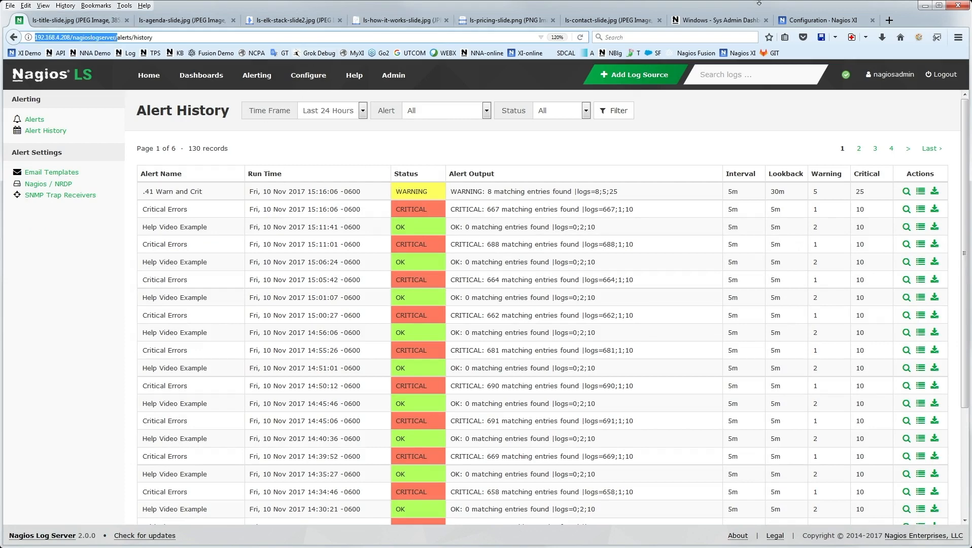
pyautogui.click(817, 20)
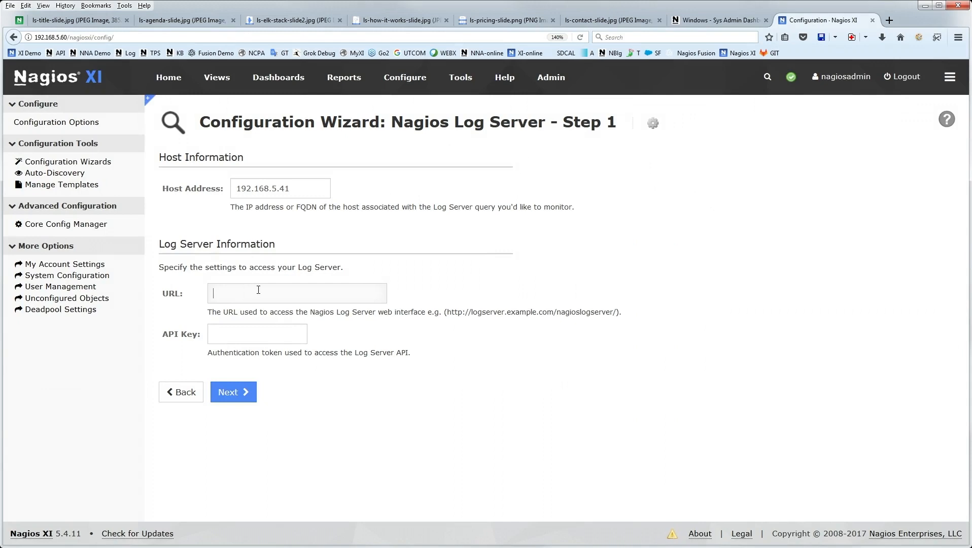
pyautogui.hotkey('ctrl', 'v')
# Copy the API key from the Log Server profile into the wizard's API Key field and continue to Step 2's query settings.
pyautogui.click(223, 336)
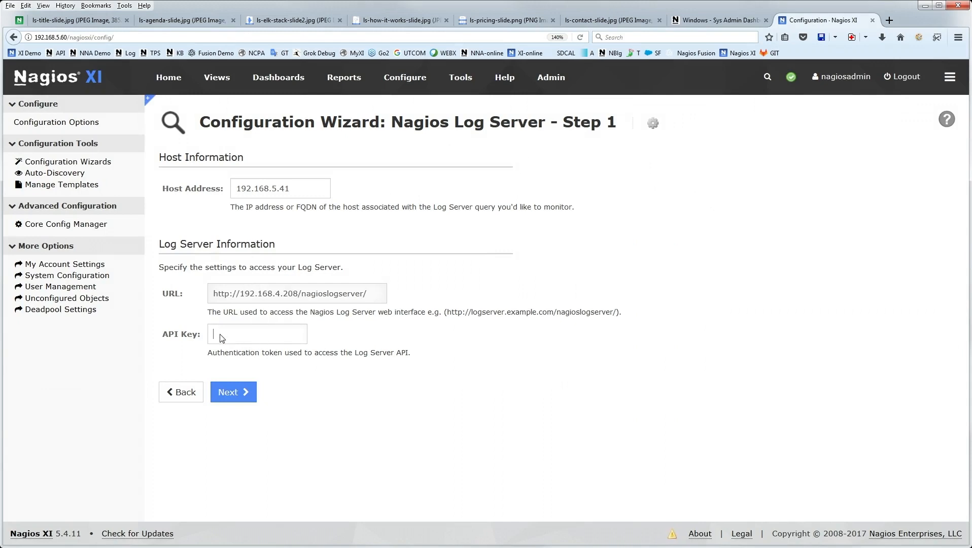
pyautogui.click(18, 24)
pyautogui.click(890, 75)
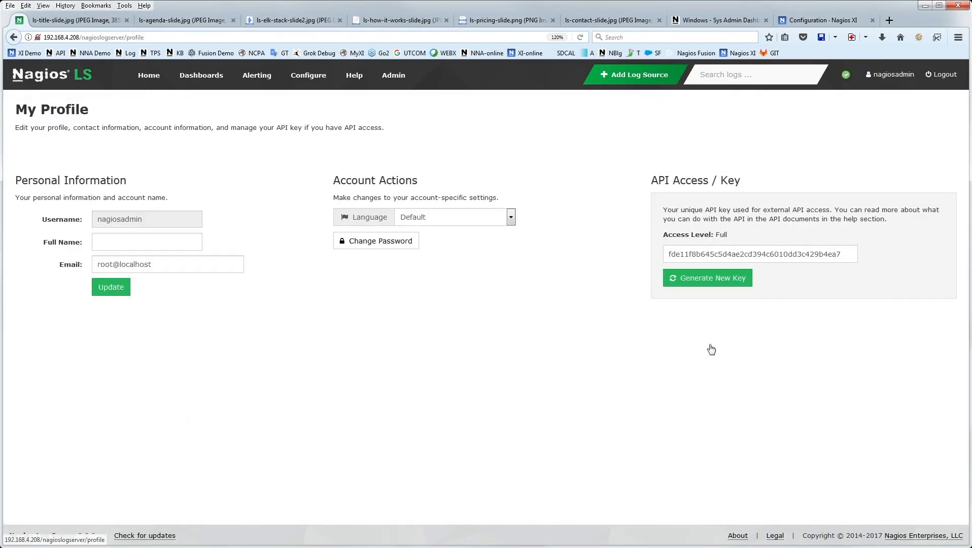
pyautogui.doubleClick(744, 255)
pyautogui.hotkey('ctrl', 'c')
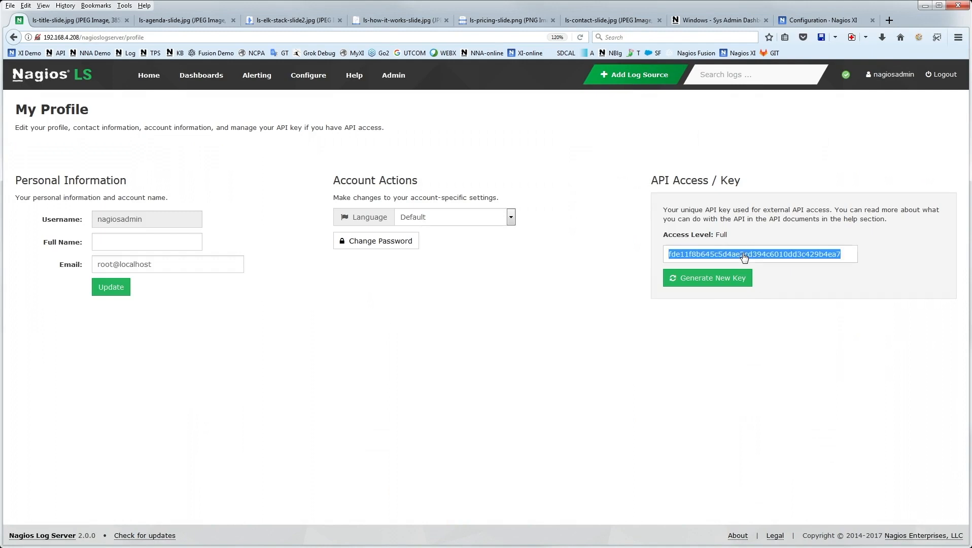
pyautogui.click(822, 20)
pyautogui.rightClick(221, 336)
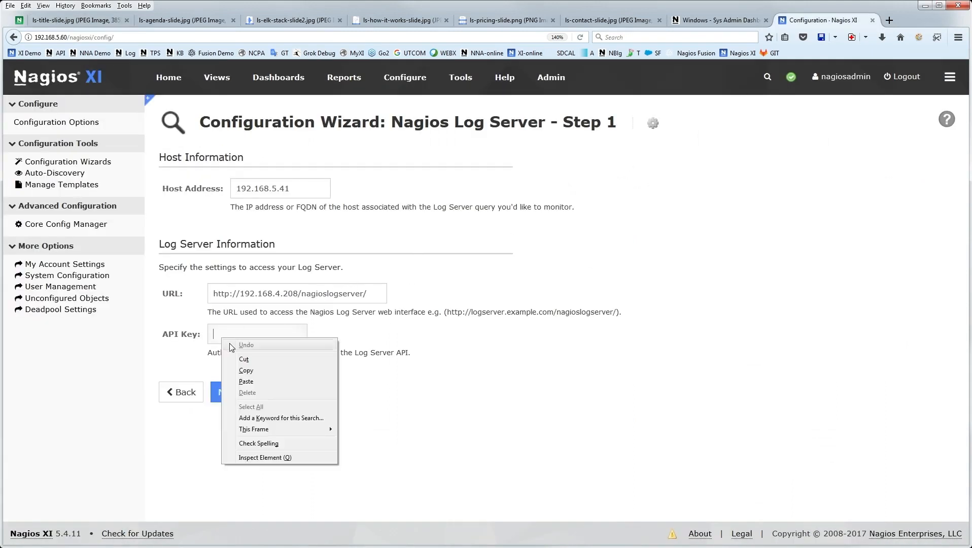
pyautogui.click(245, 381)
pyautogui.press('Return')
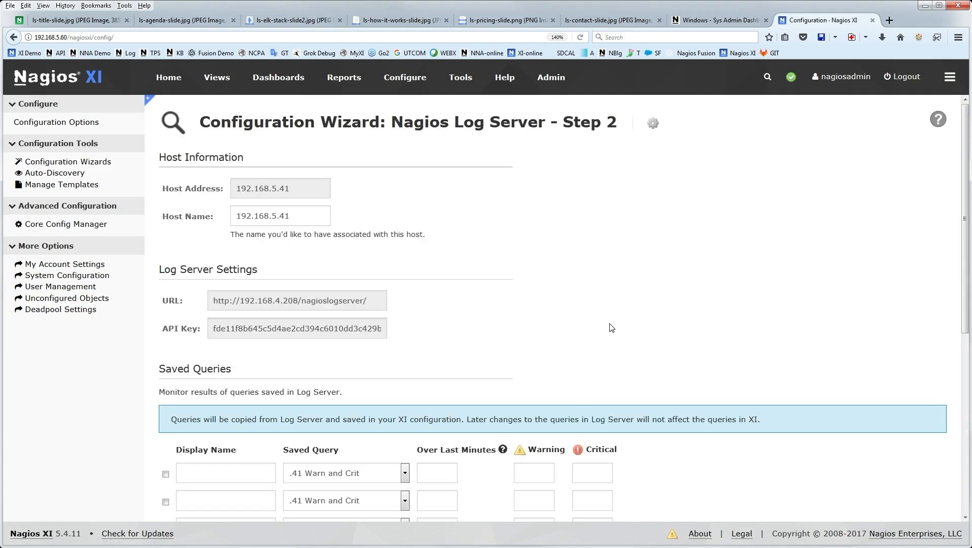
pyautogui.scroll(-4, 604, 325)
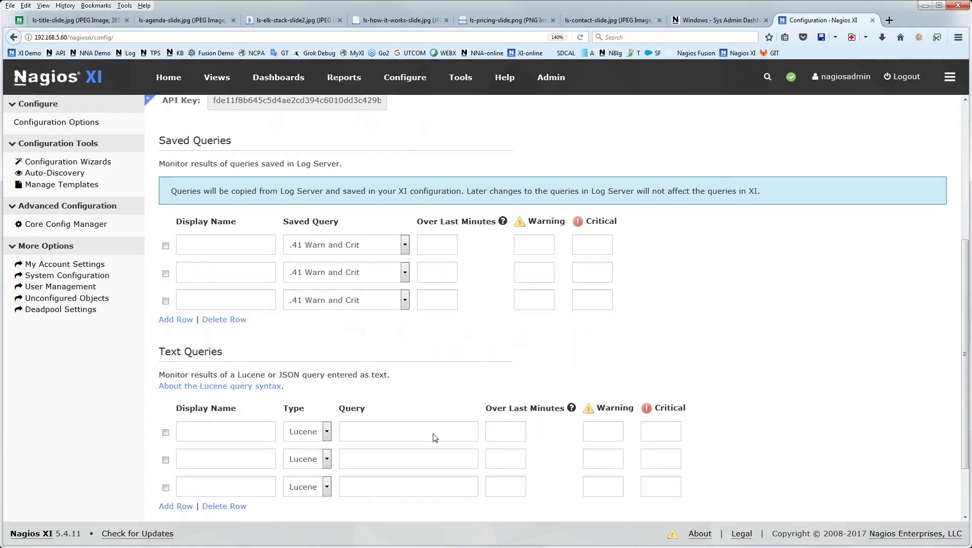
# Review the saved query choices, the Lucene and JSON text query types, and the host and Log Server settings in wizard Step 2.
pyautogui.click(314, 245)
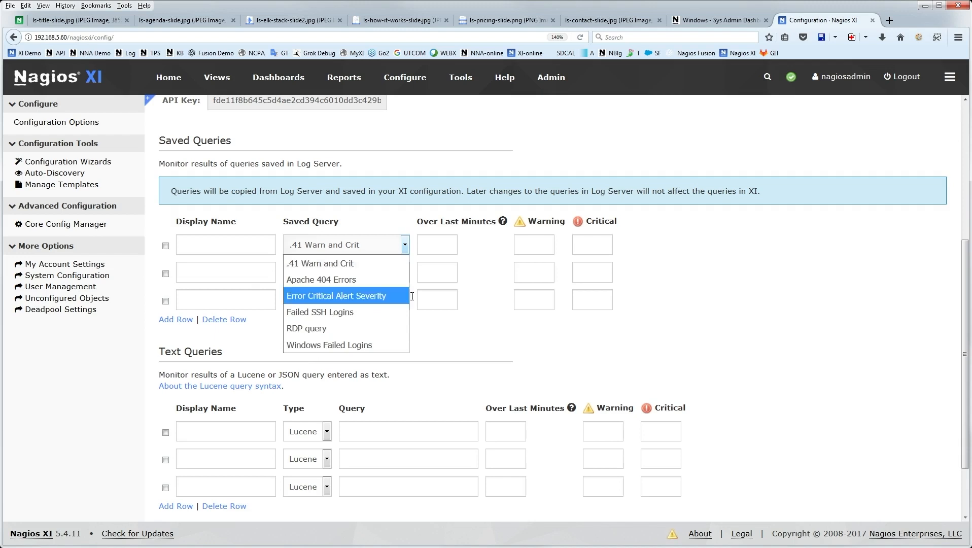
pyautogui.click(431, 373)
pyautogui.scroll(-2, 445, 379)
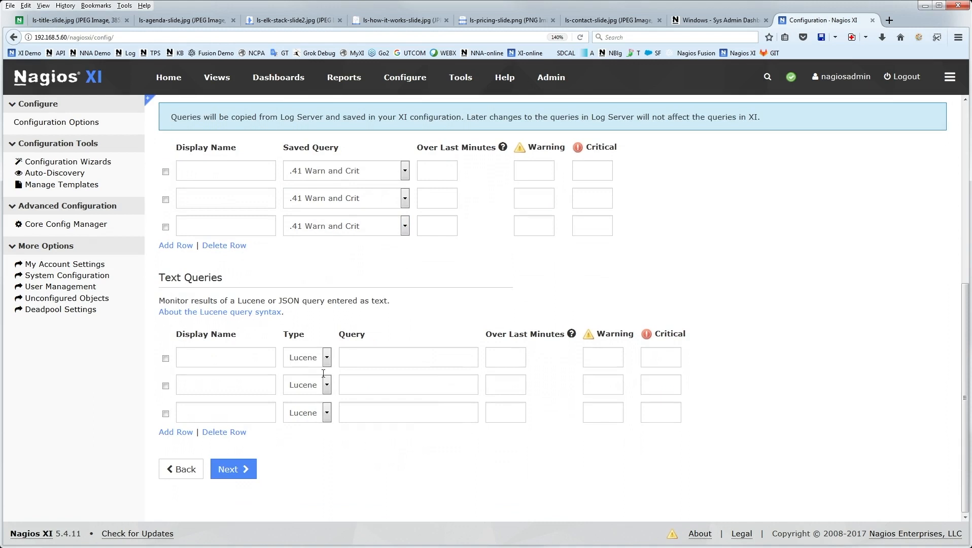
pyautogui.click(312, 357)
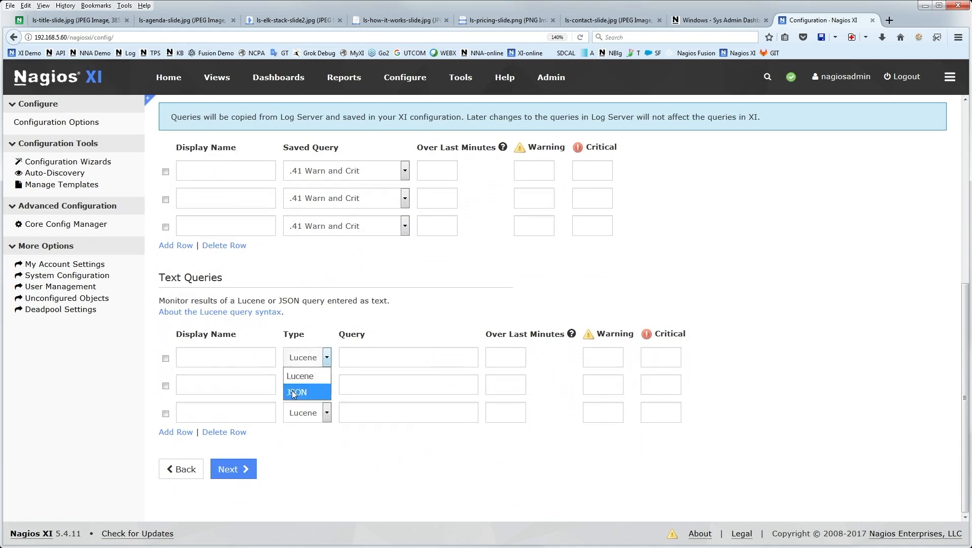
pyautogui.click(378, 355)
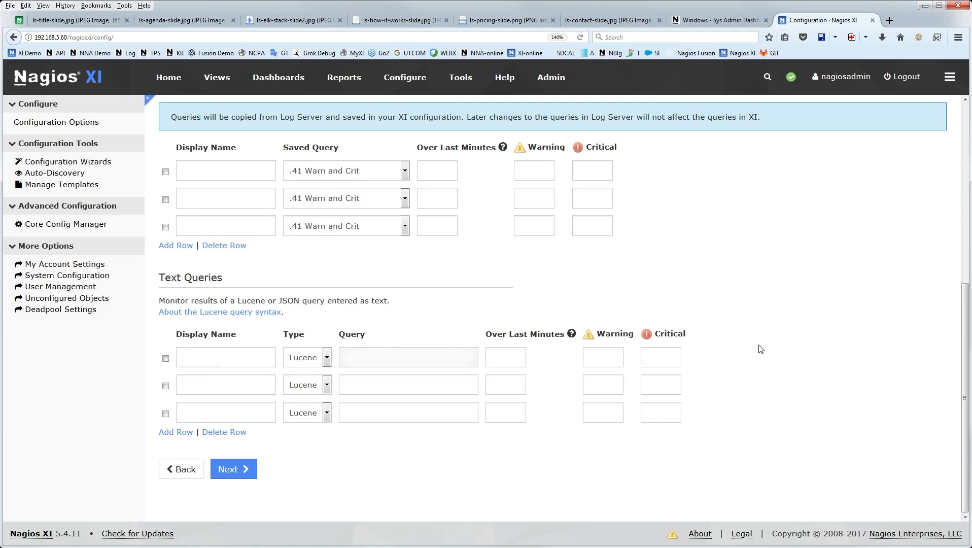
pyautogui.scroll(5, 760, 350)
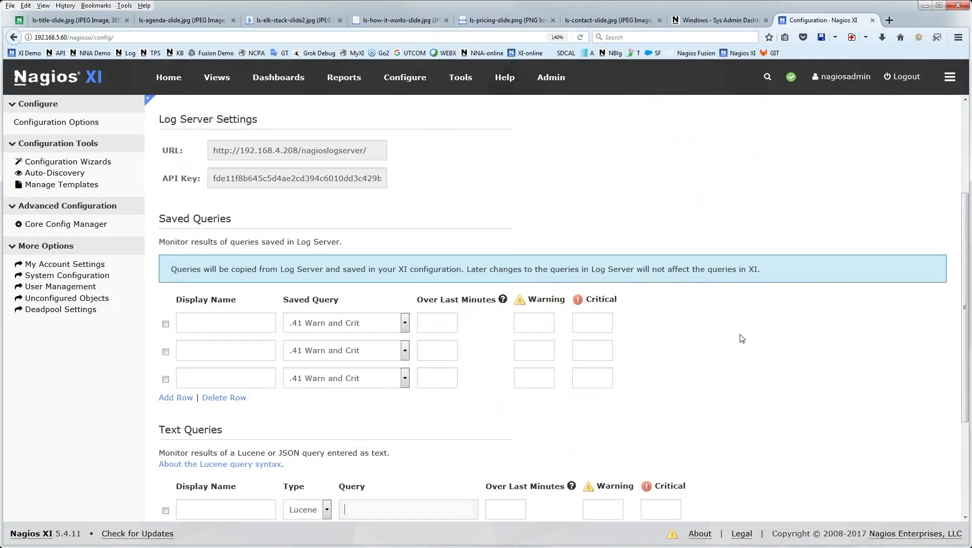
pyautogui.scroll(3, 746, 343)
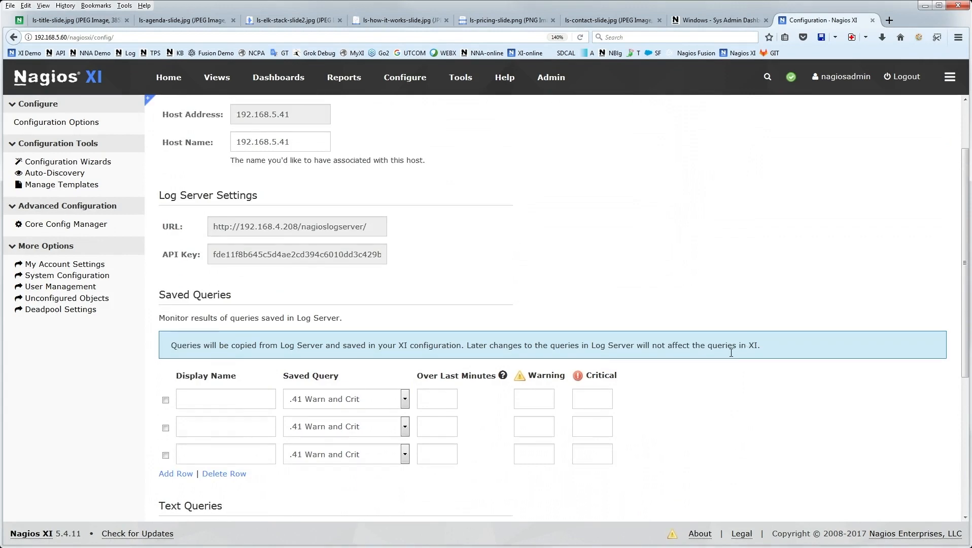
pyautogui.scroll(3, 731, 353)
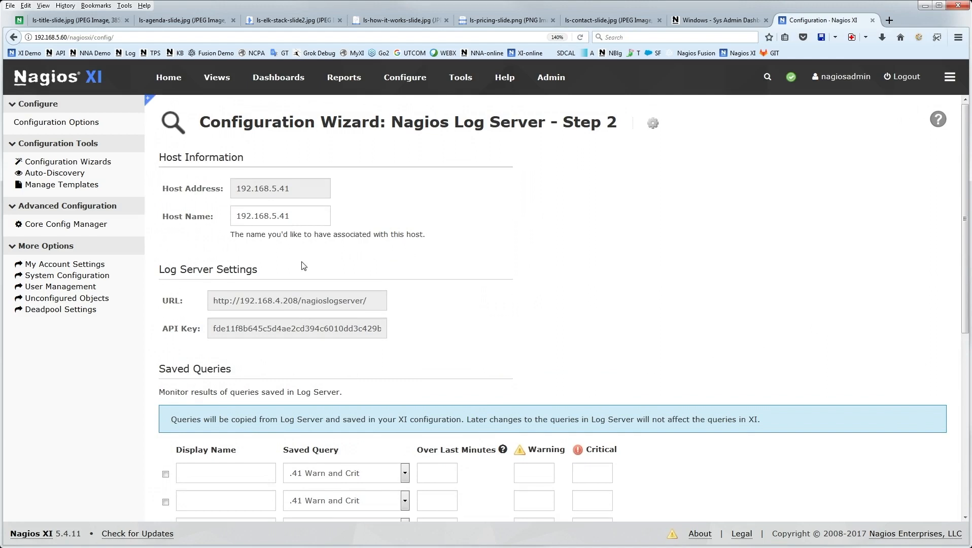
# Switch to Nagios Log Server and examine the Syslog (Default) and Windows Event Log (Default) input definitions in the Global Config.
pyautogui.click(23, 21)
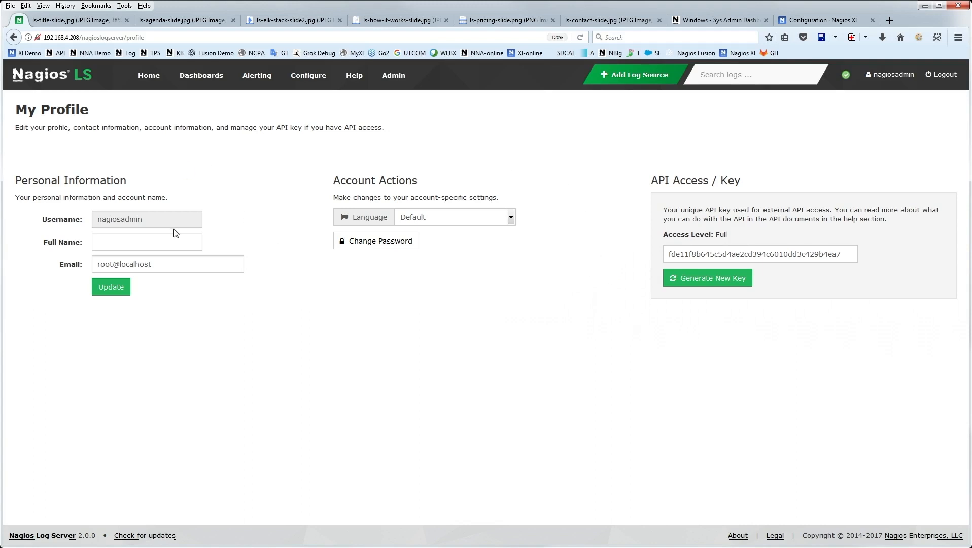
pyautogui.click(308, 77)
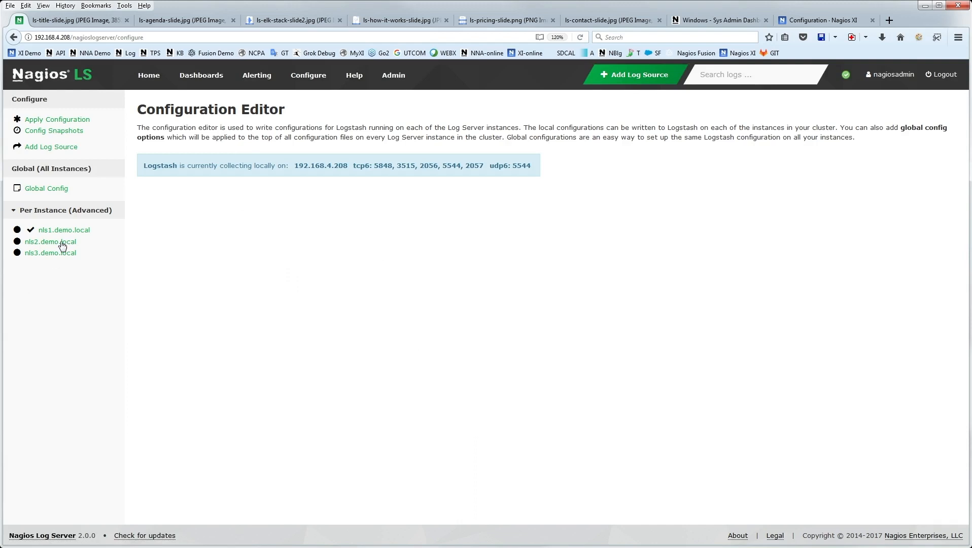
pyautogui.click(57, 189)
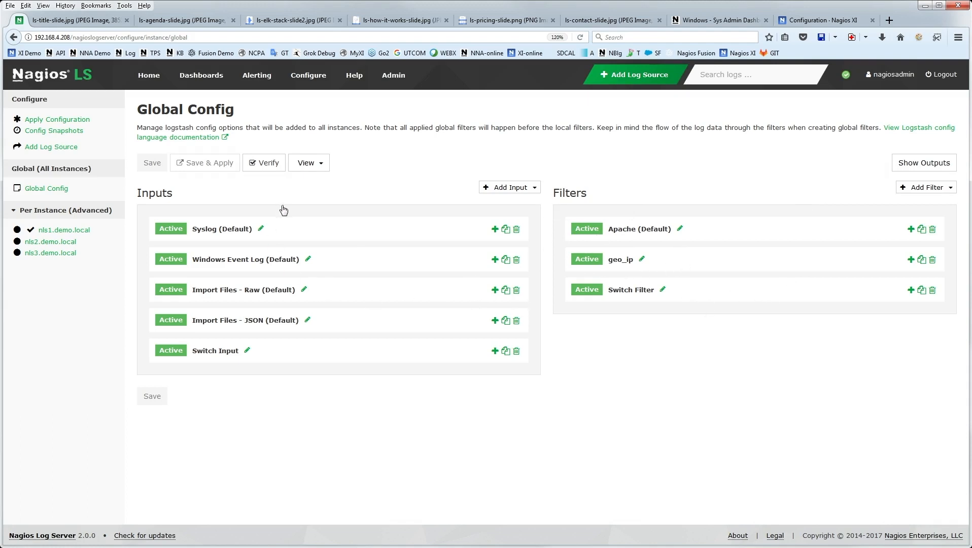
pyautogui.click(495, 229)
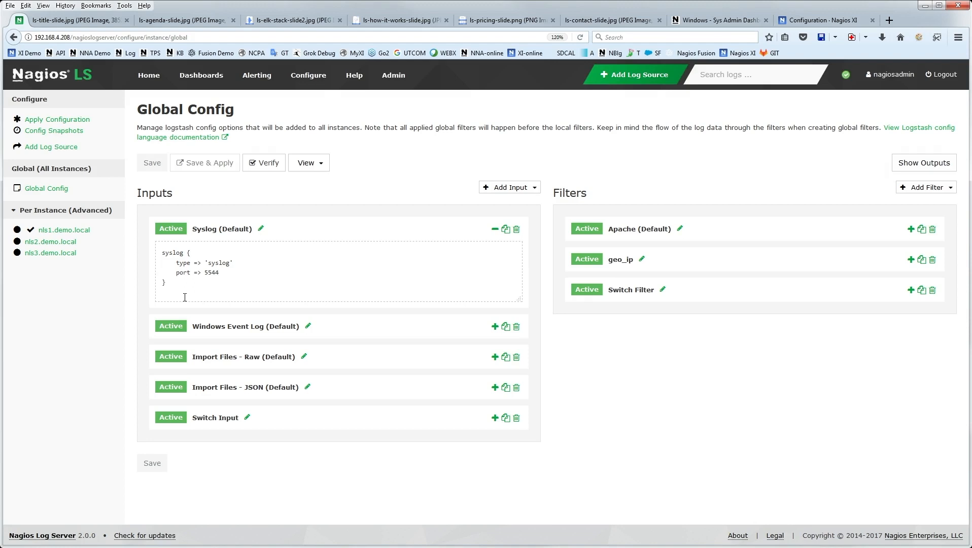
pyautogui.moveTo(227, 273); pyautogui.dragTo(173, 273)
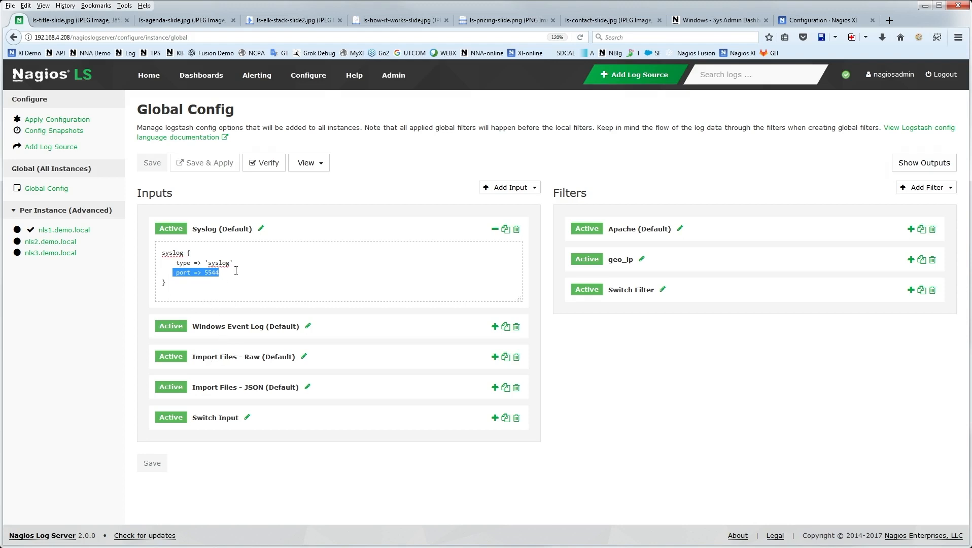
pyautogui.click(218, 276)
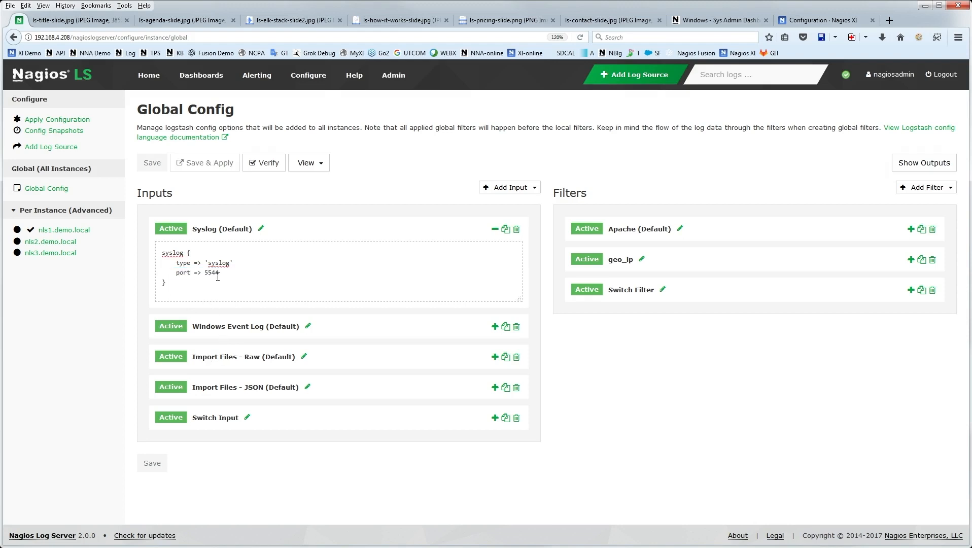
pyautogui.click(495, 326)
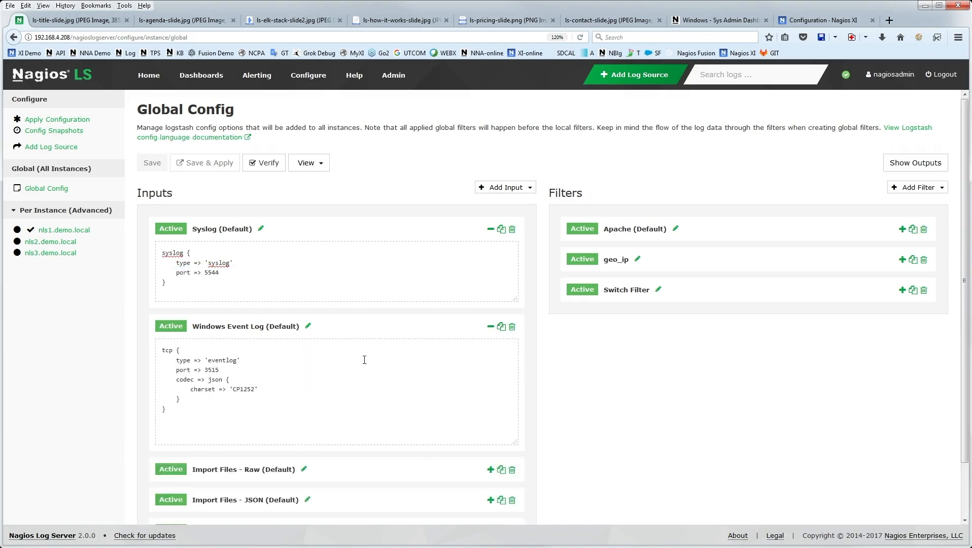
pyautogui.click(491, 326)
pyautogui.click(495, 229)
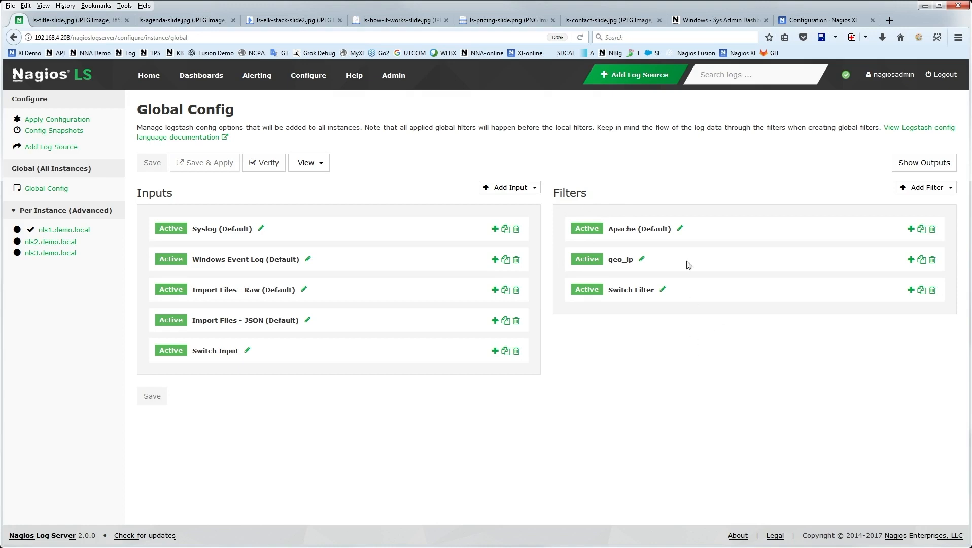
# Examine the Apache (Default) and geo_ip filter definitions, and view the Config Snapshots page.
pyautogui.click(910, 231)
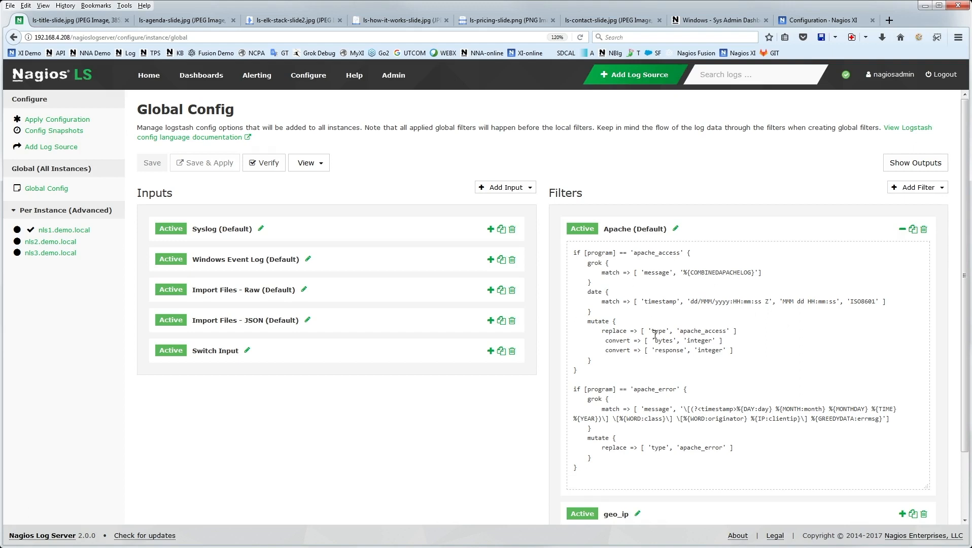
pyautogui.click(902, 231)
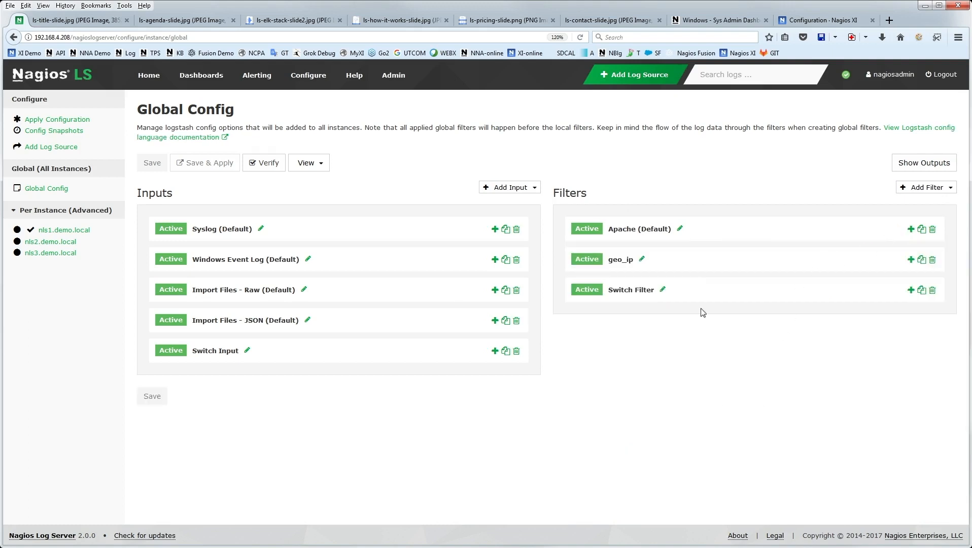
pyautogui.click(910, 260)
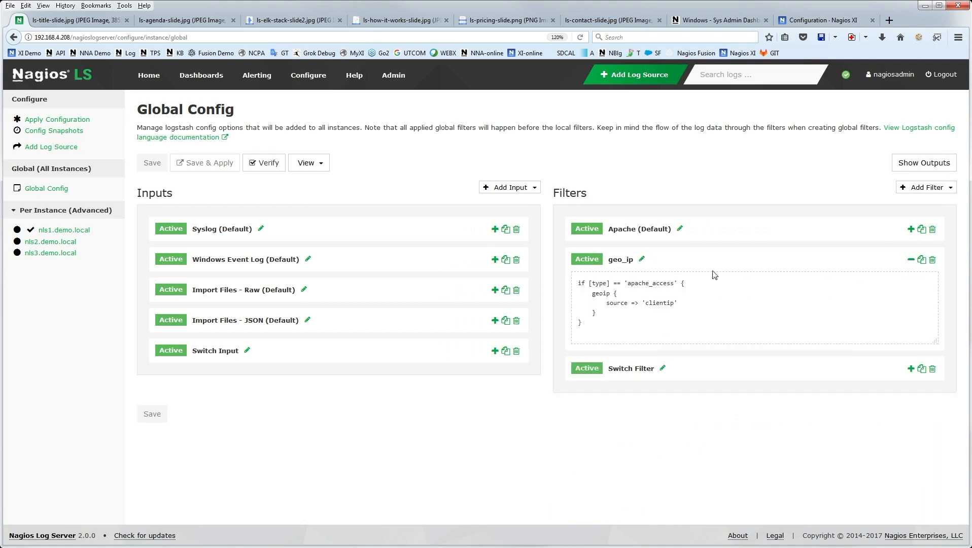
pyautogui.click(911, 259)
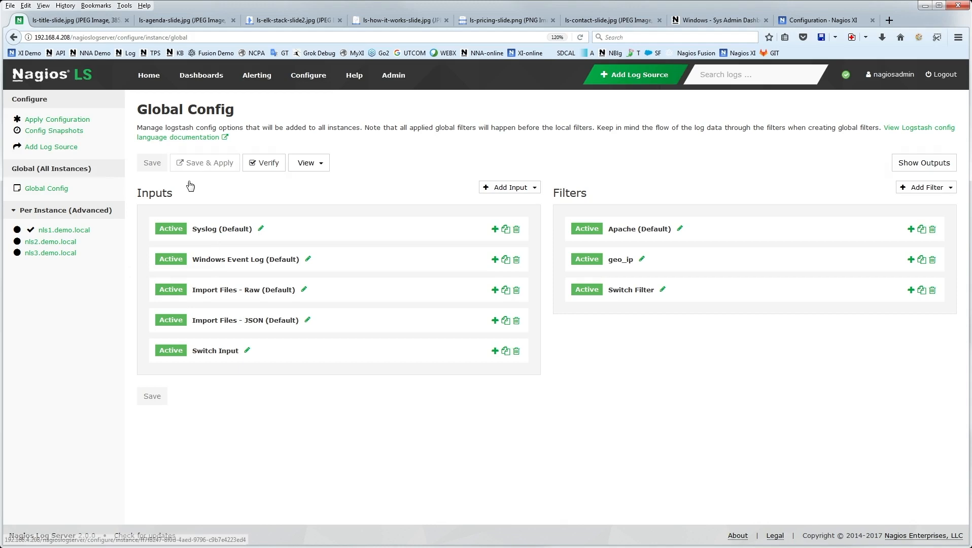
pyautogui.click(67, 131)
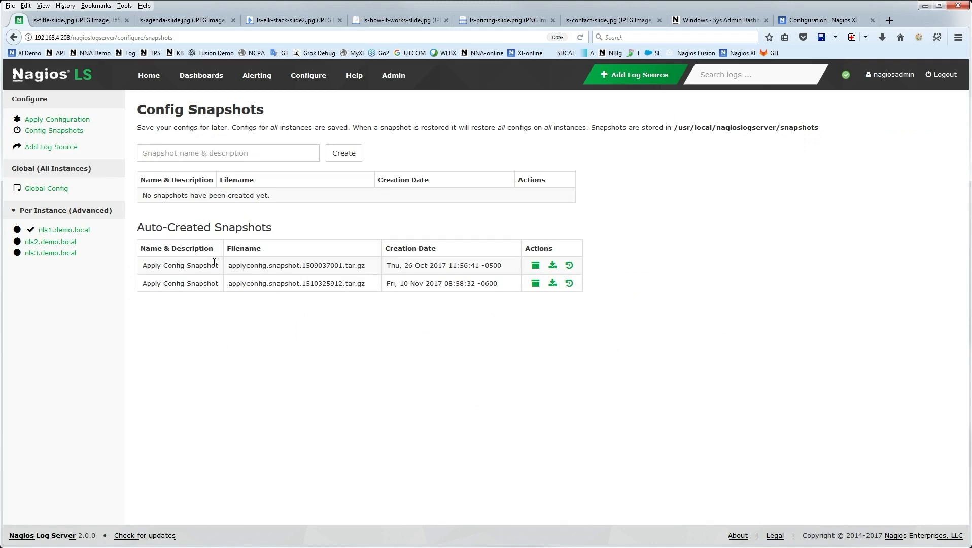
# View the Admin Overview and examine the Audit Log with its time frame choices, type choices and recorded entries.
pyautogui.click(394, 76)
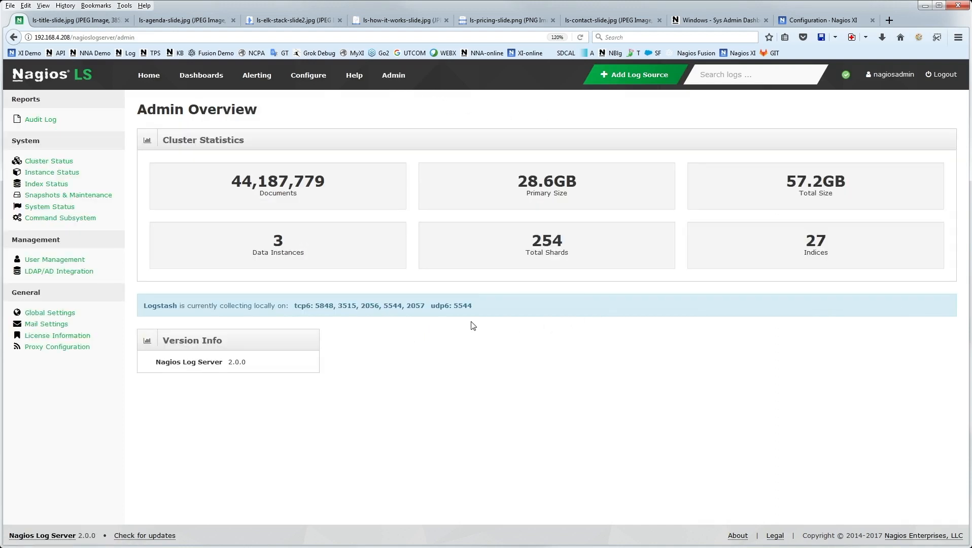
pyautogui.click(42, 120)
pyautogui.click(301, 113)
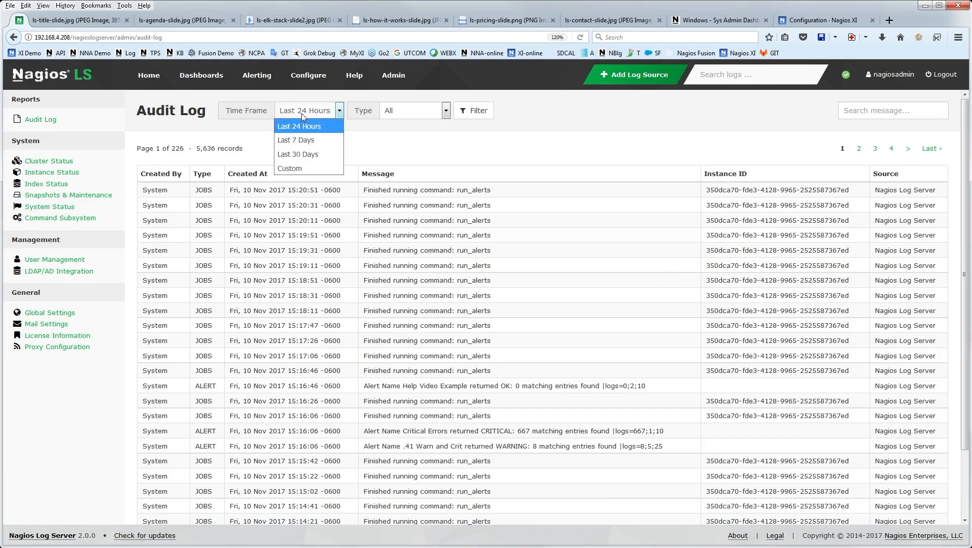
pyautogui.click(392, 173)
pyautogui.click(417, 111)
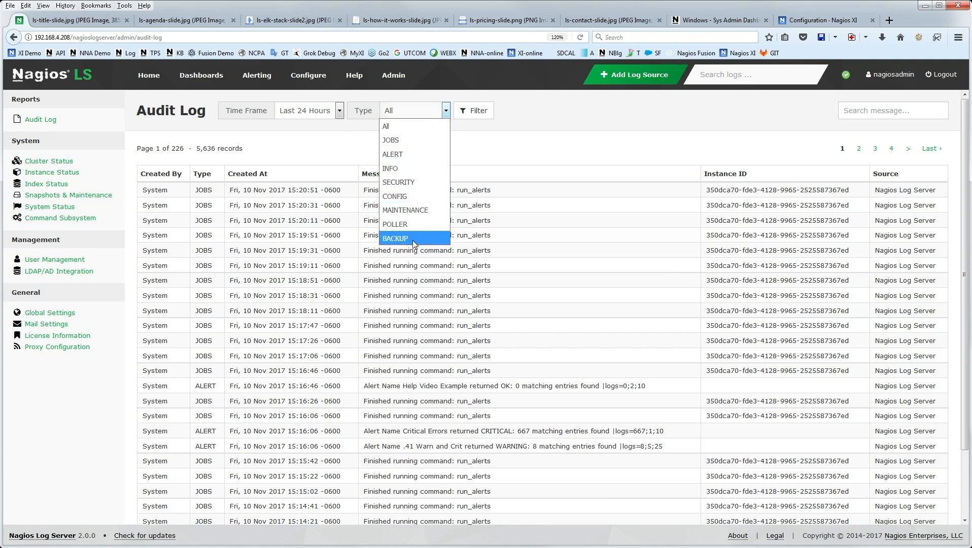
pyautogui.click(515, 154)
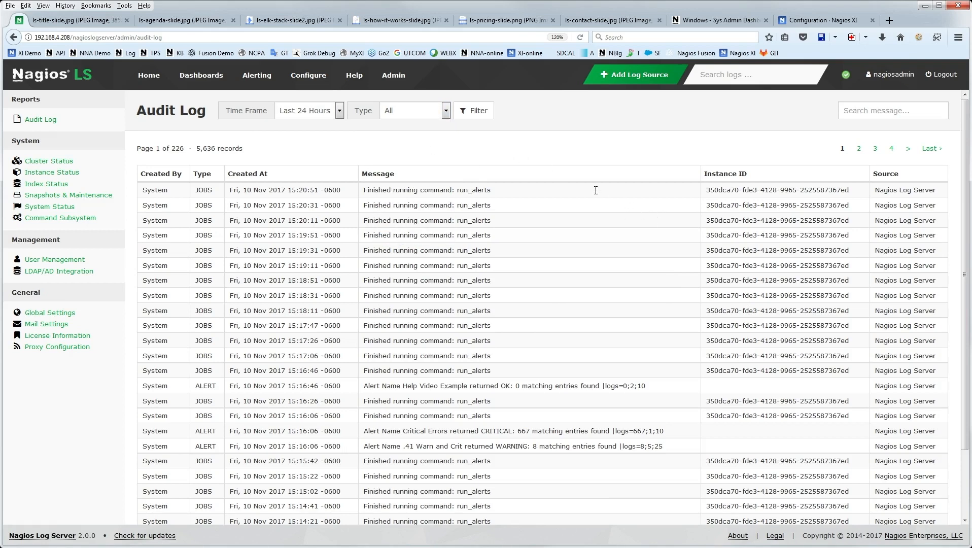
pyautogui.scroll(-2, 600, 200)
pyautogui.scroll(2, 620, 200)
# Examine the cluster's health status and list of indices in Cluster Status, and view the Instance Status overview.
pyautogui.click(59, 162)
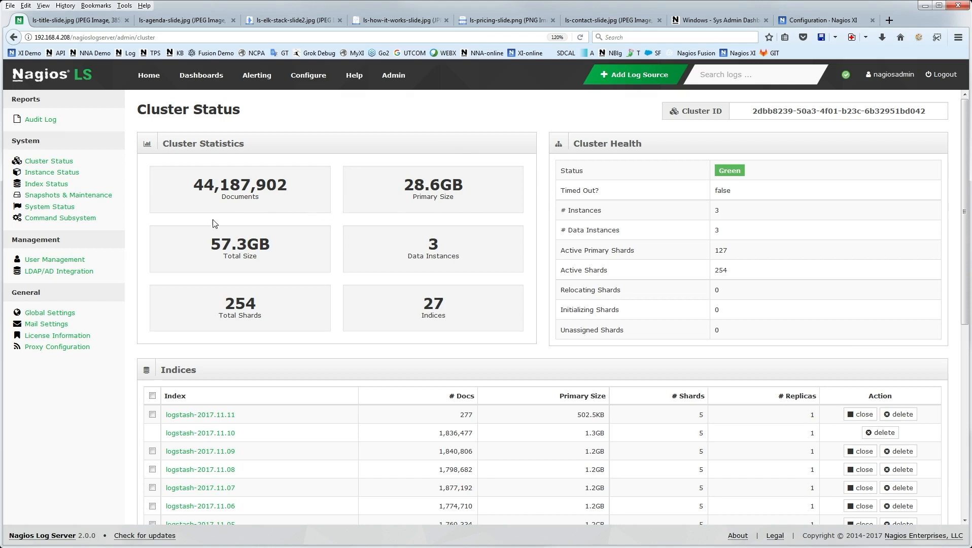
pyautogui.moveTo(714, 171); pyautogui.dragTo(784, 178)
pyautogui.moveTo(756, 171); pyautogui.dragTo(724, 173)
pyautogui.scroll(-5, 474, 354)
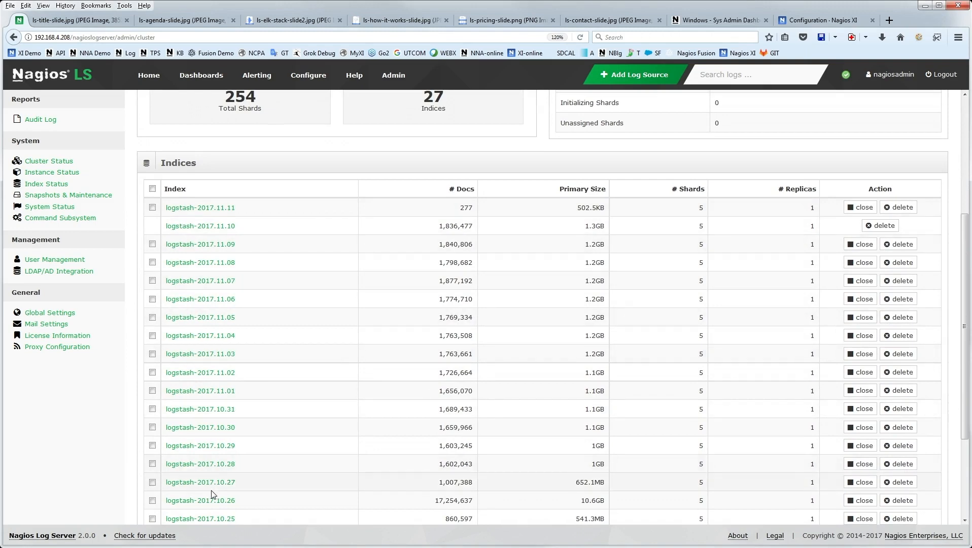
pyautogui.scroll(-1, 316, 404)
pyautogui.scroll(4, 316, 401)
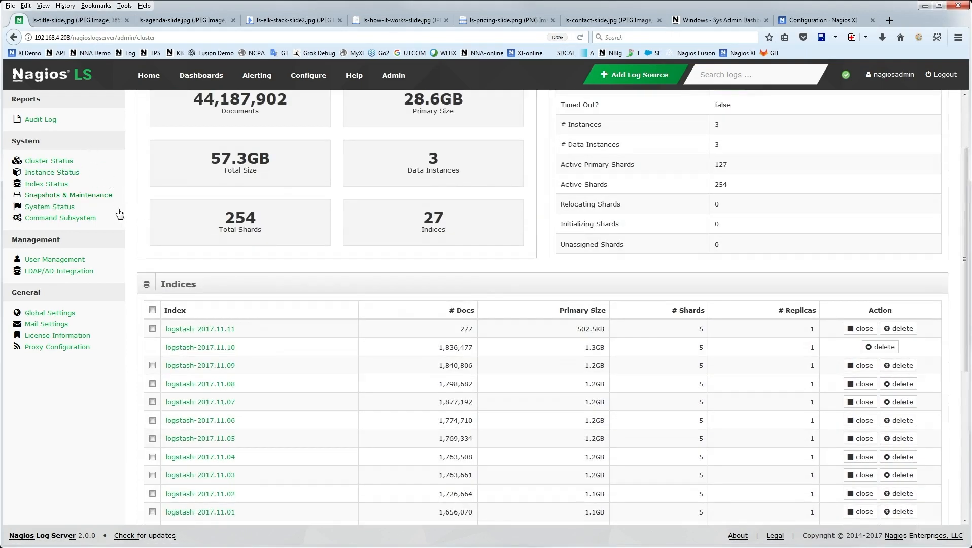
pyautogui.click(54, 172)
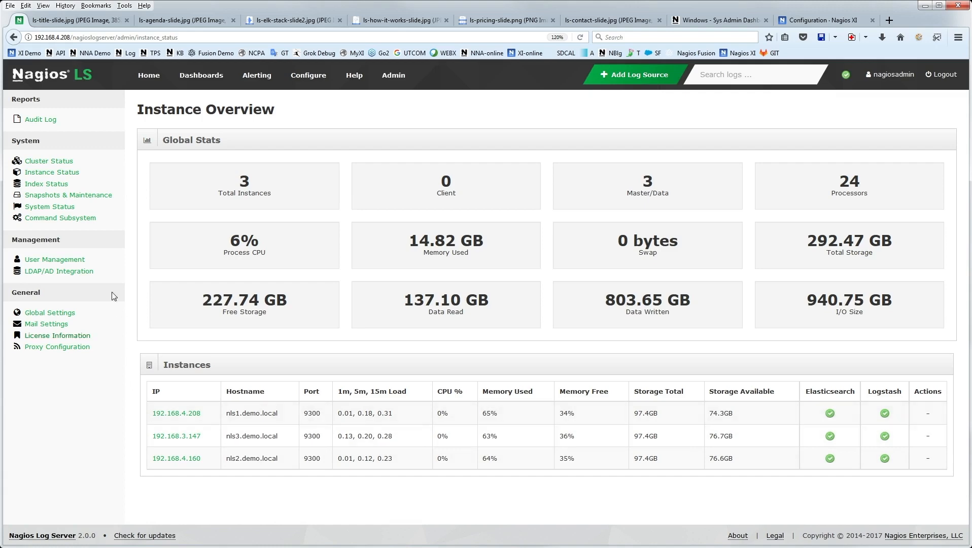
# Examine the index maintenance settings and the list of NFS Backups snapshots under Snapshots & Maintenance.
pyautogui.click(64, 196)
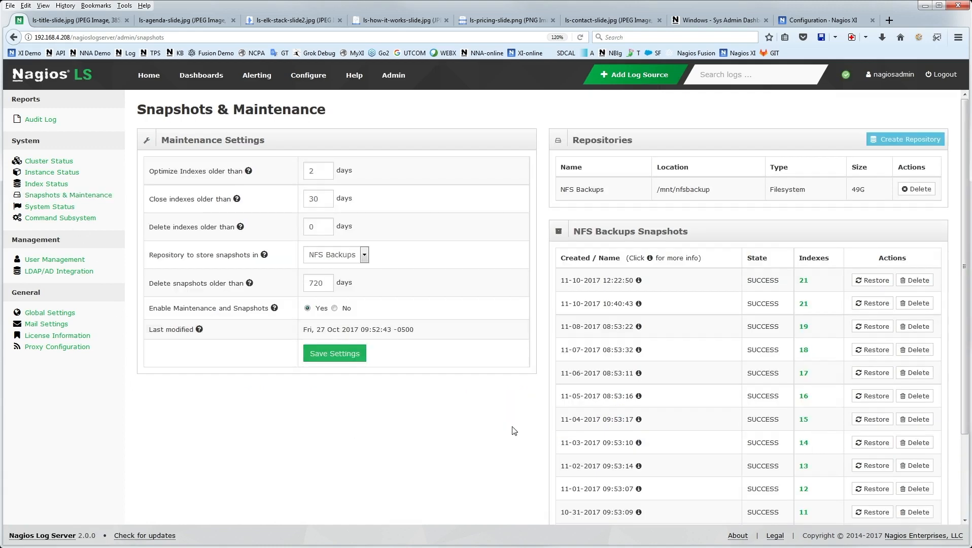
pyautogui.scroll(-2, 517, 414)
pyautogui.scroll(2, 517, 414)
pyautogui.moveTo(325, 171); pyautogui.dragTo(298, 179)
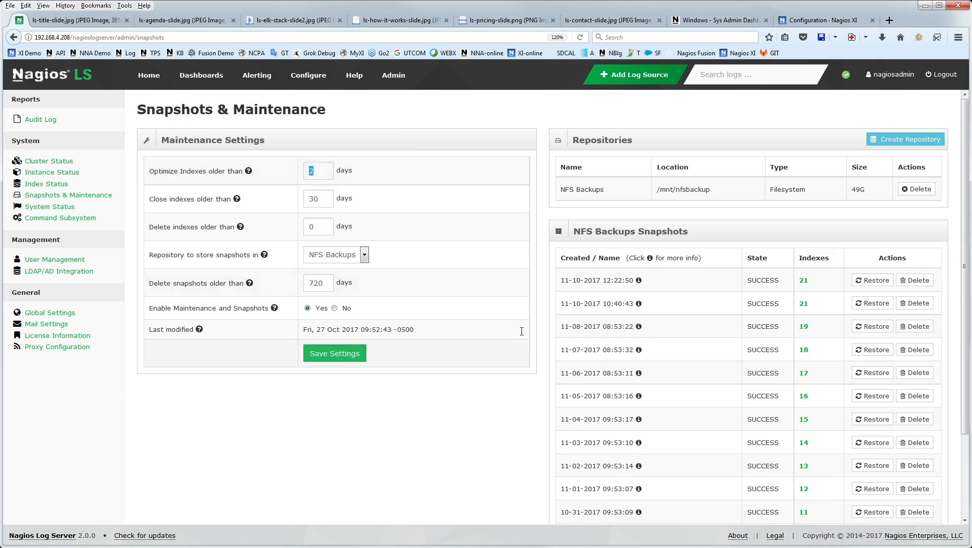
pyautogui.click(319, 177)
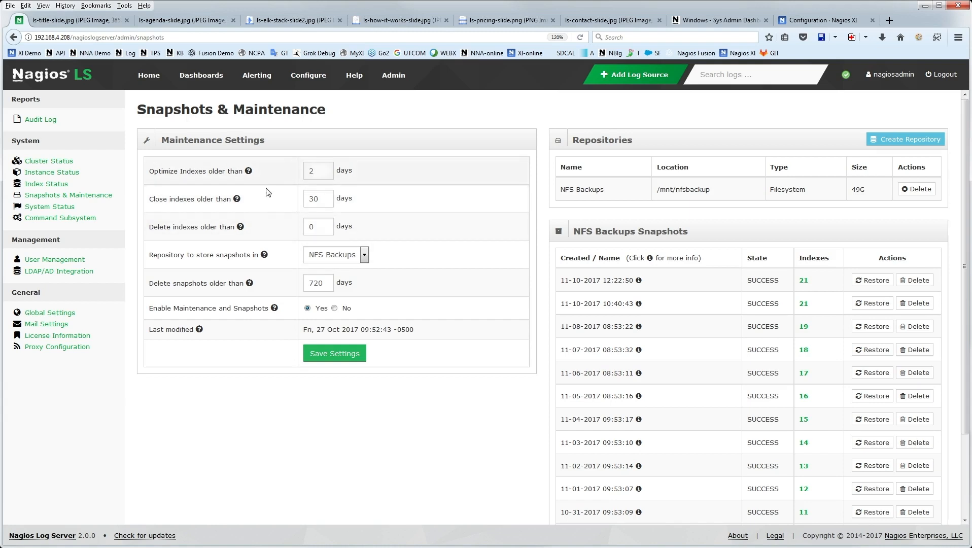
pyautogui.moveTo(325, 226); pyautogui.dragTo(178, 230)
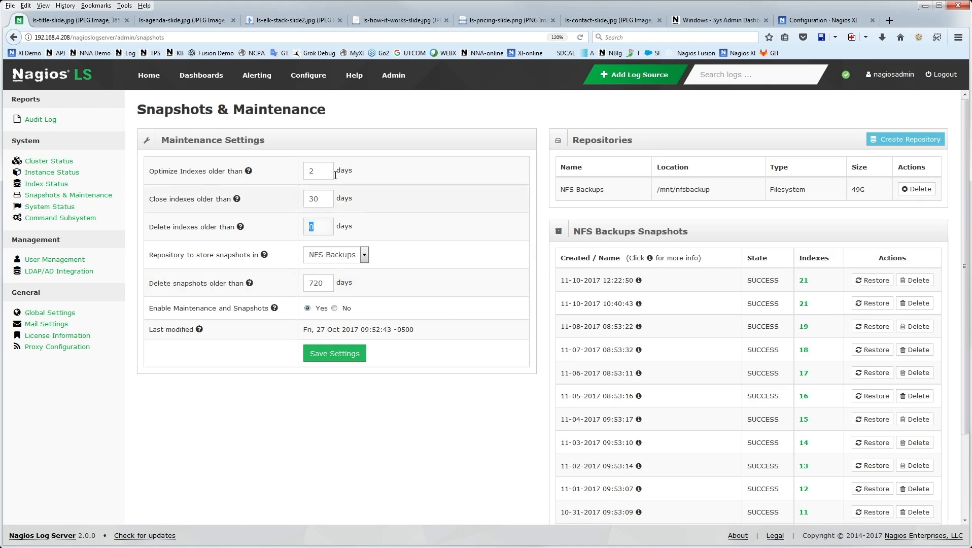
pyautogui.scroll(-2, 705, 375)
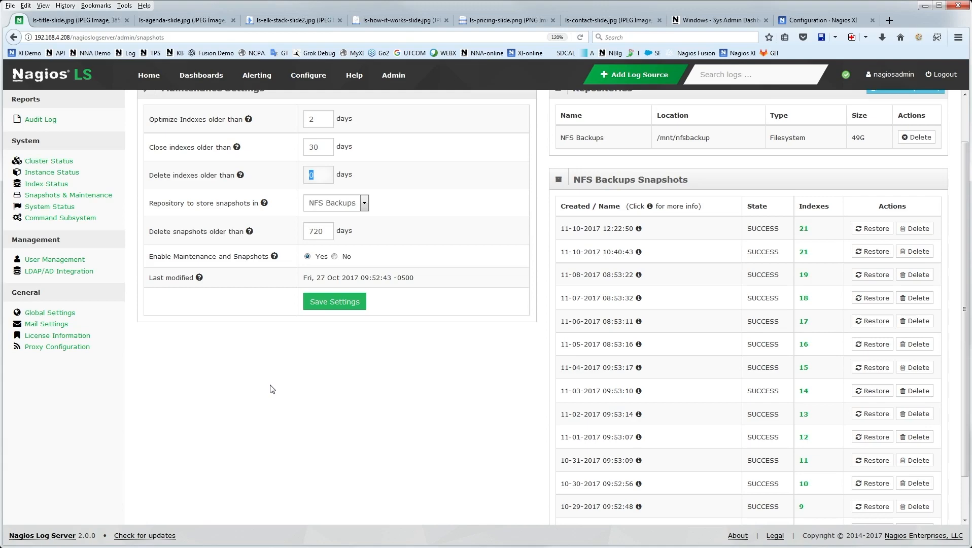
pyautogui.scroll(2, 347, 407)
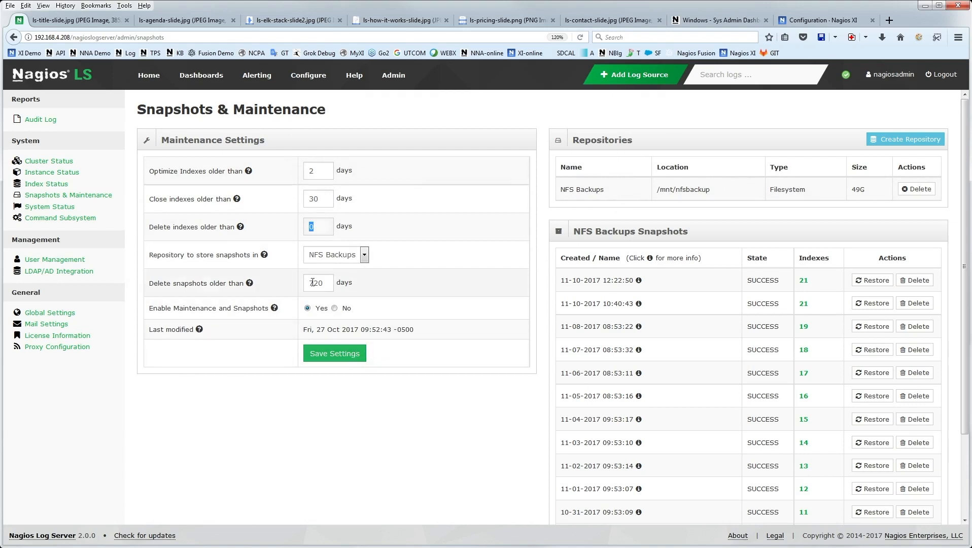
# Go over the day limits for optimizing, closing and deleting indexes and for deleting snapshots, and view the System Status page.
pyautogui.doubleClick(328, 173)
pyautogui.doubleClick(320, 200)
pyautogui.doubleClick(315, 229)
pyautogui.doubleClick(328, 283)
pyautogui.click(53, 207)
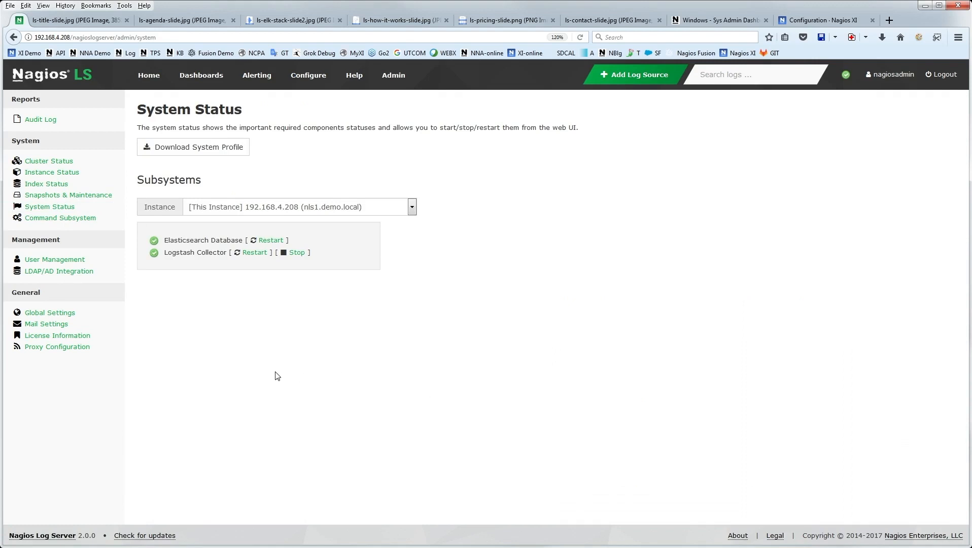
# Show the subsystem status of instance 192.168.4.160 (nls2.demo.local), and view the system jobs in Command Subsystem.
pyautogui.click(254, 208)
pyautogui.click(246, 233)
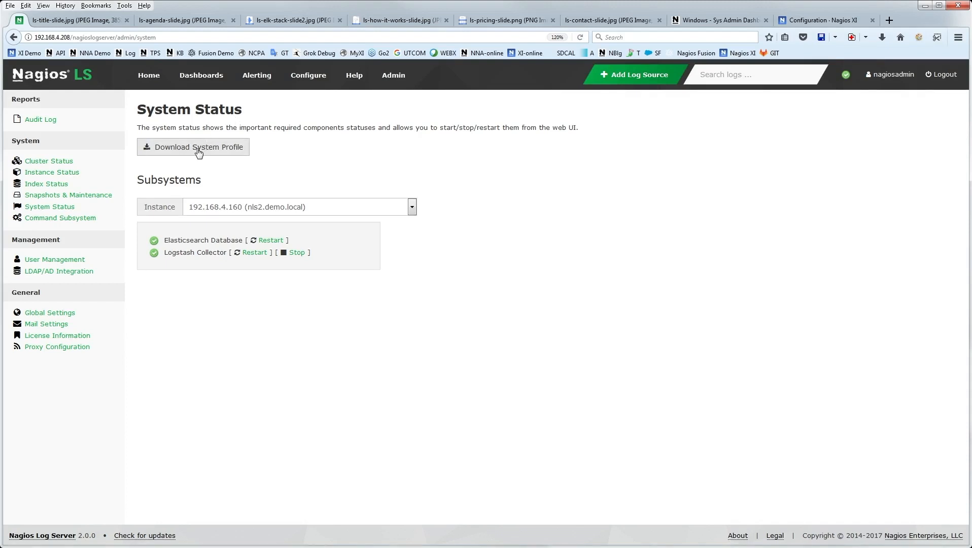
pyautogui.click(86, 218)
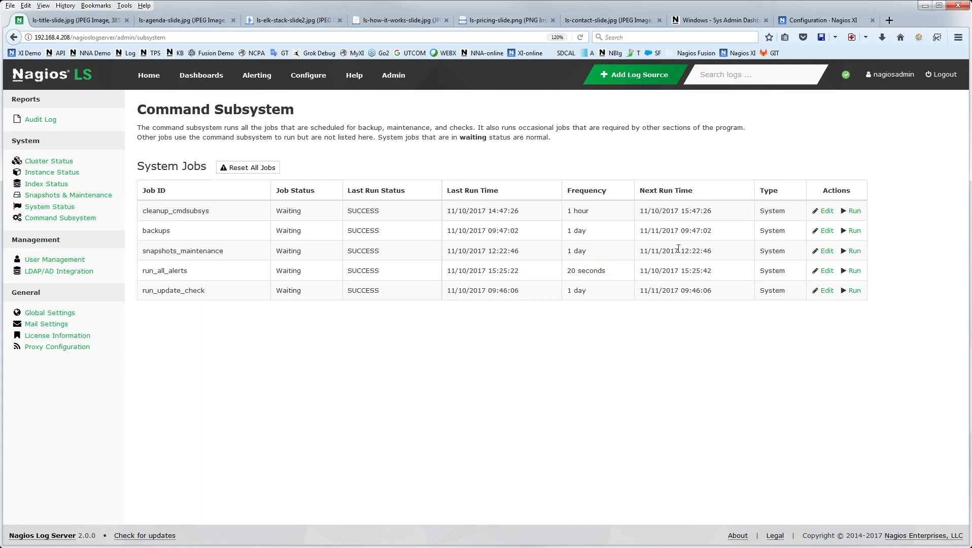
# Examine the frequency and next run time settings of the snapshots_maintenance job and close them without updating.
pyautogui.click(825, 252)
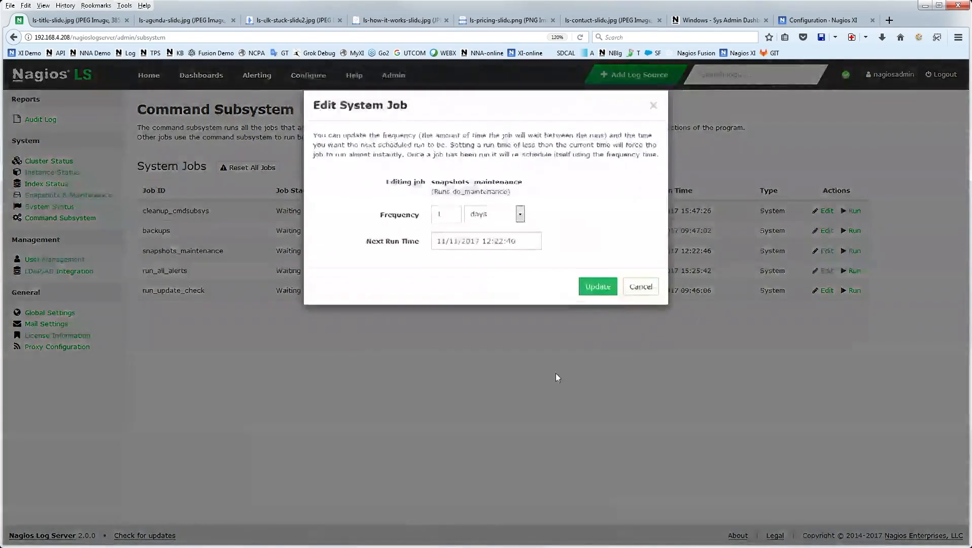
pyautogui.click(439, 242)
pyautogui.click(632, 198)
pyautogui.click(640, 287)
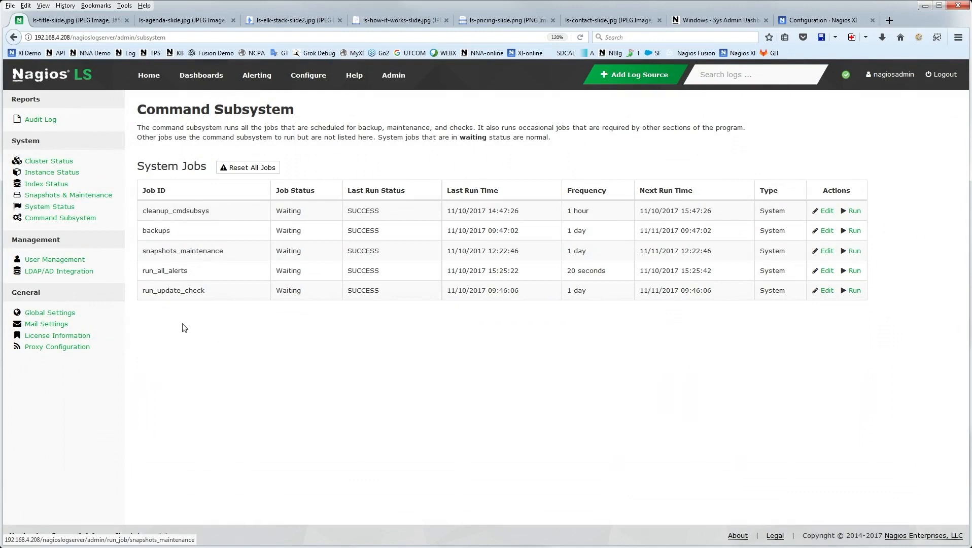
# View User Management, start creating a new user and look through the language choices for the account.
pyautogui.click(54, 260)
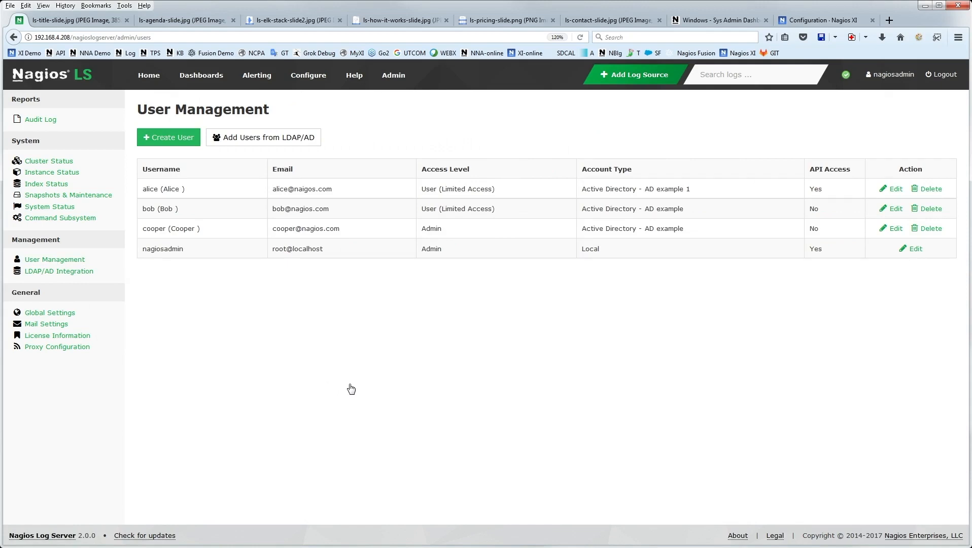
pyautogui.click(184, 145)
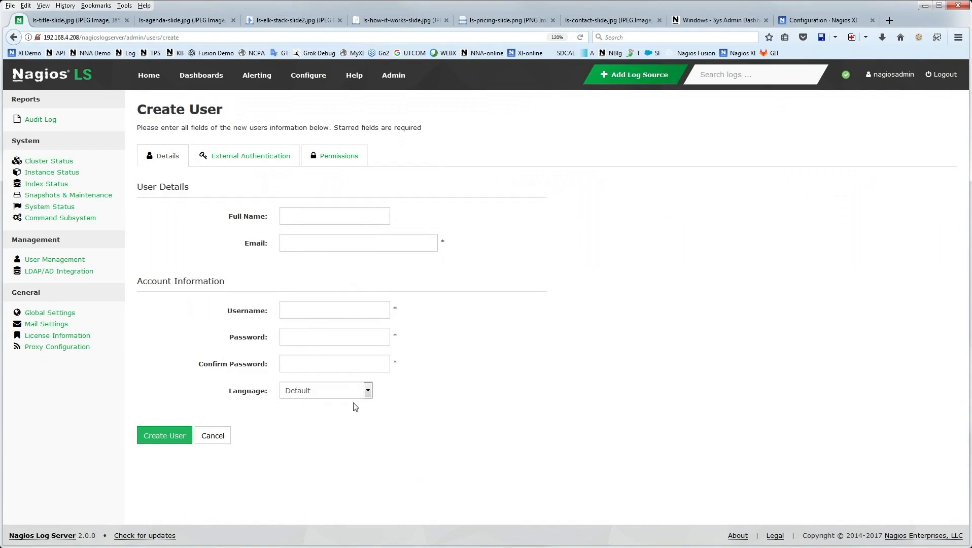
pyautogui.click(338, 390)
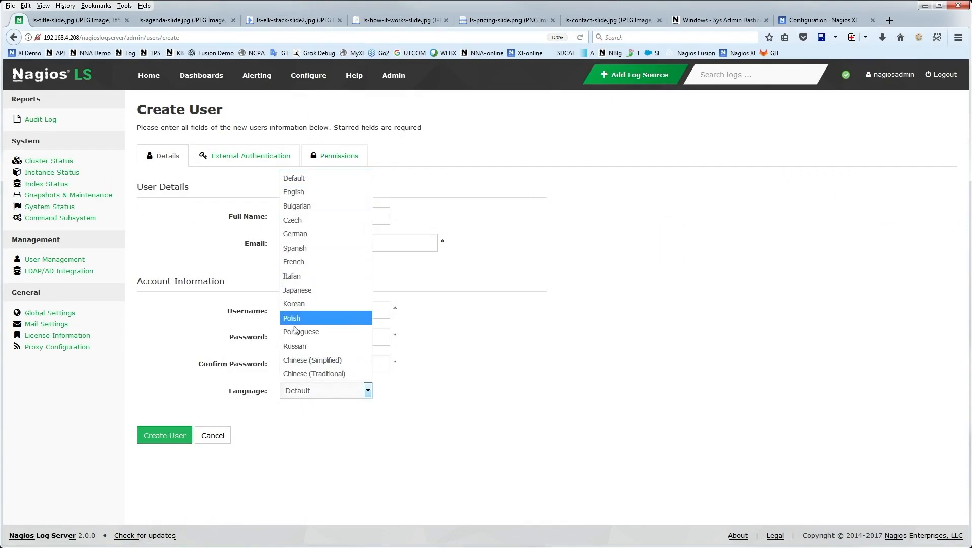
pyautogui.click(452, 397)
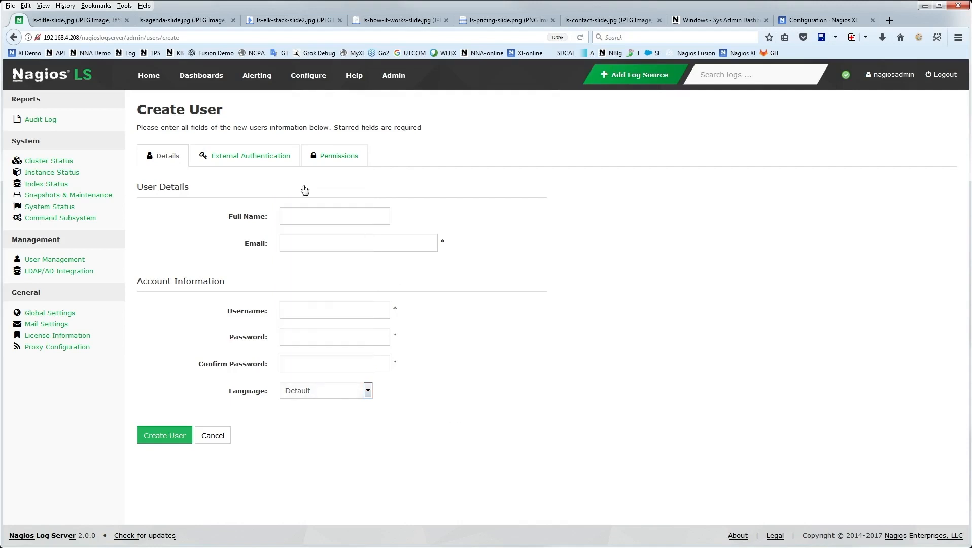
# Examine the authentication type choices in the new user's External Authentication settings, keeping Local Only (Default).
pyautogui.click(260, 165)
pyautogui.click(316, 206)
pyautogui.click(431, 253)
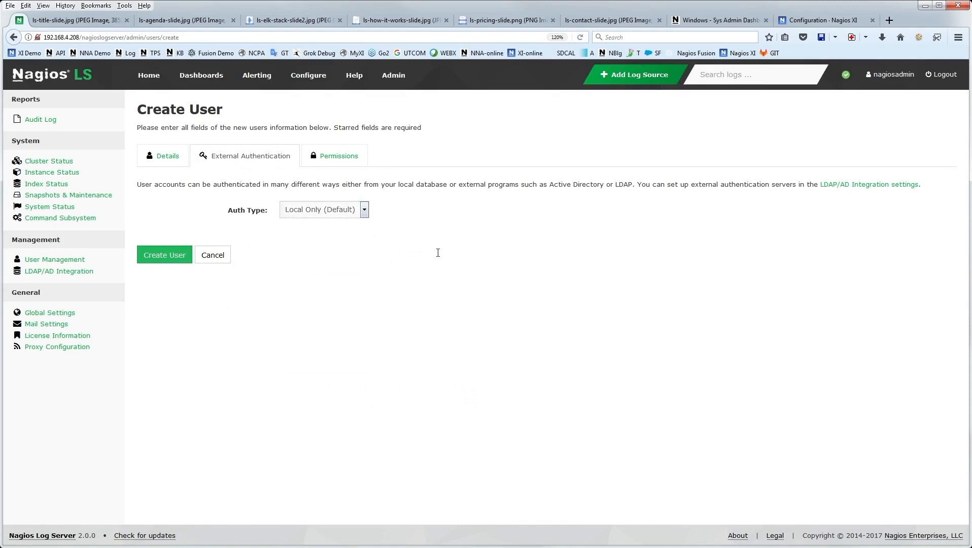
# Try the Admin and User access levels for the new user, and toggle the admin permissions for Alerts and Configuration on and off.
pyautogui.click(335, 156)
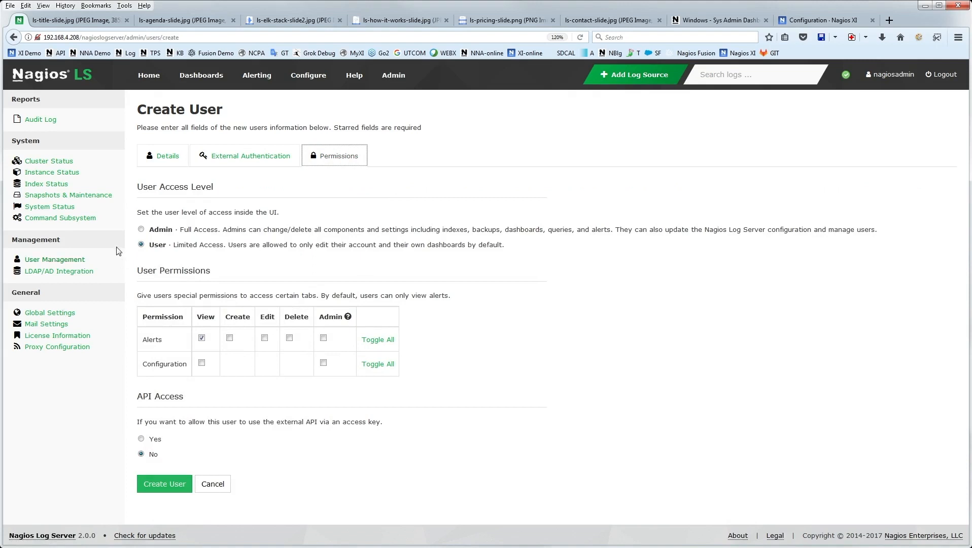
pyautogui.click(141, 229)
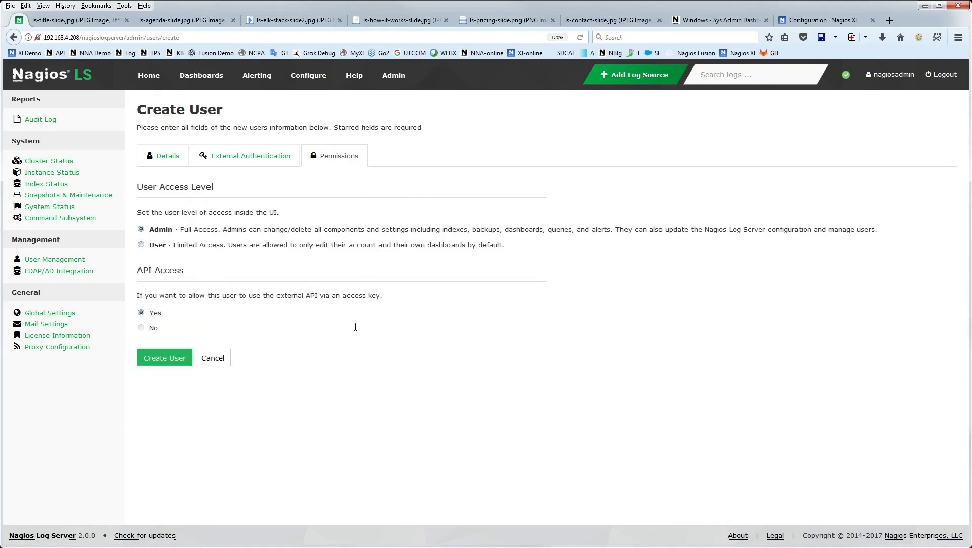
pyautogui.click(141, 245)
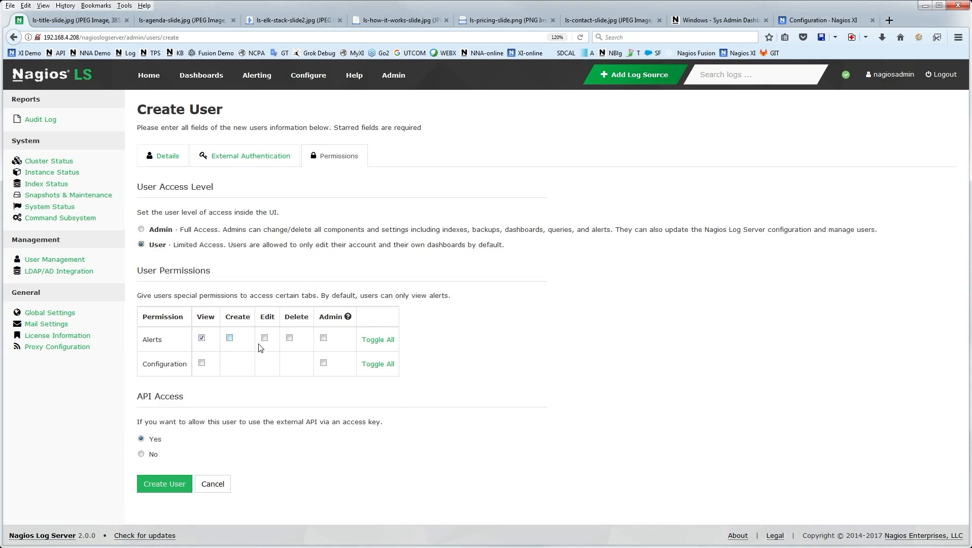
pyautogui.click(324, 337)
pyautogui.click(323, 363)
pyautogui.click(323, 363)
pyautogui.click(324, 338)
# View the LDAP/AD Integration servers, and examine the cluster hostname and backup retention fields in Global Settings.
pyautogui.click(69, 272)
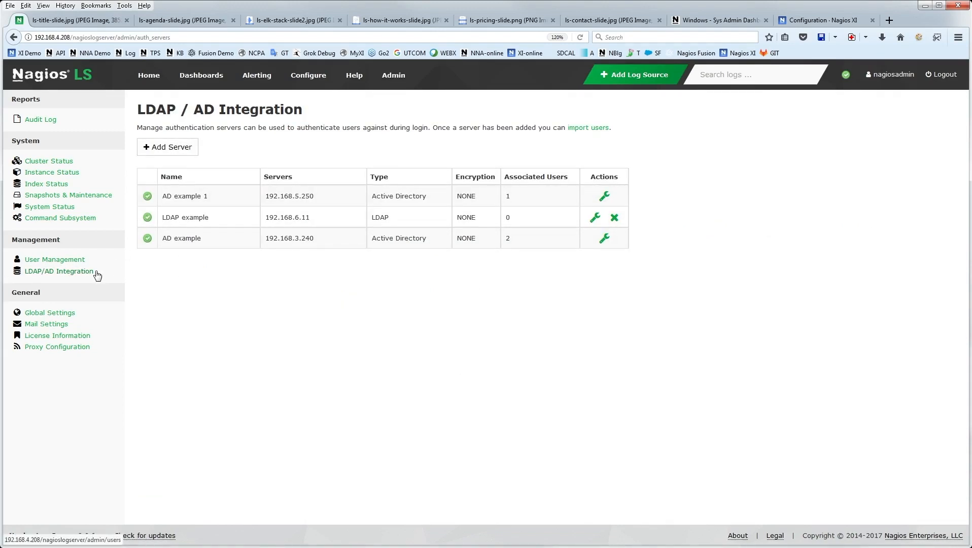
pyautogui.click(63, 315)
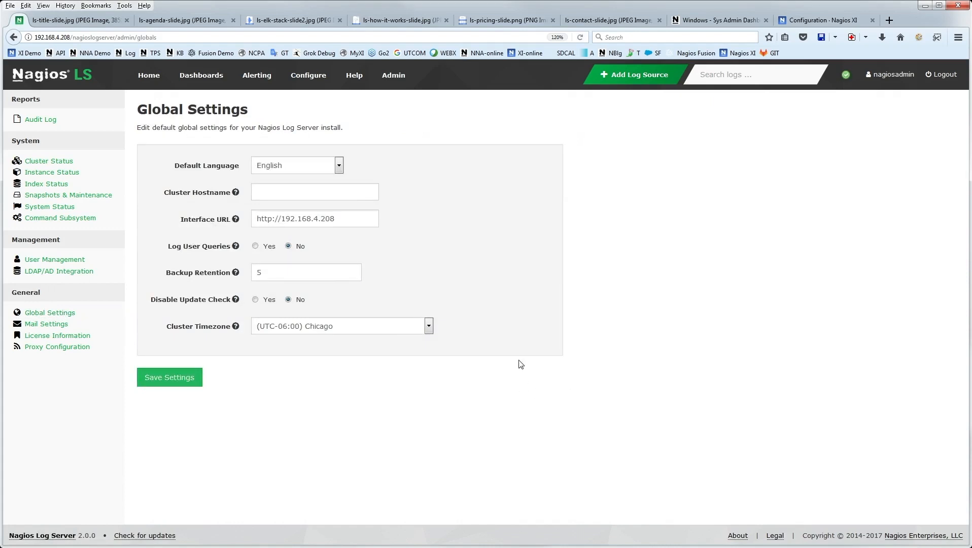
pyautogui.click(280, 191)
pyautogui.moveTo(277, 272); pyautogui.dragTo(257, 273)
# View the Proxy Configuration settings, and switch to the Nagios Log Server pricing slide.
pyautogui.click(52, 351)
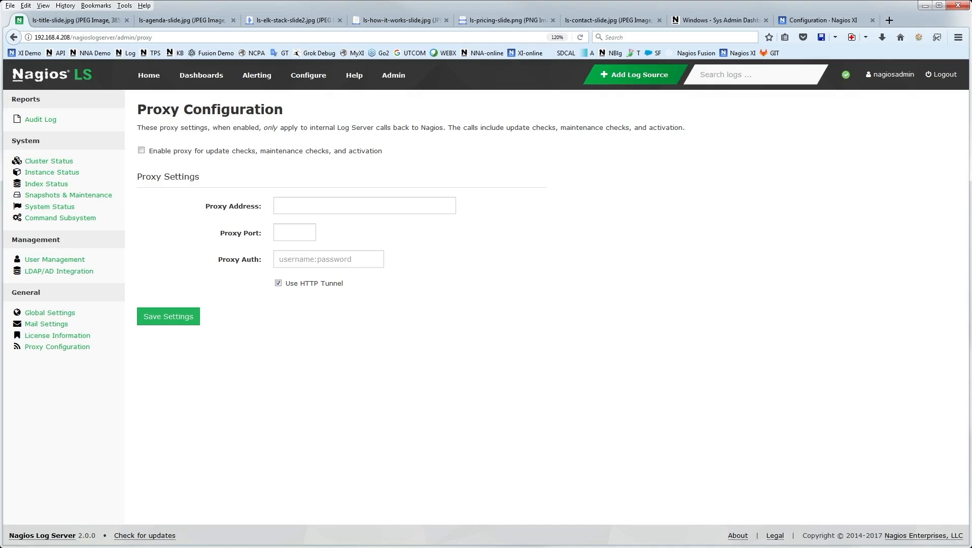
pyautogui.click(506, 24)
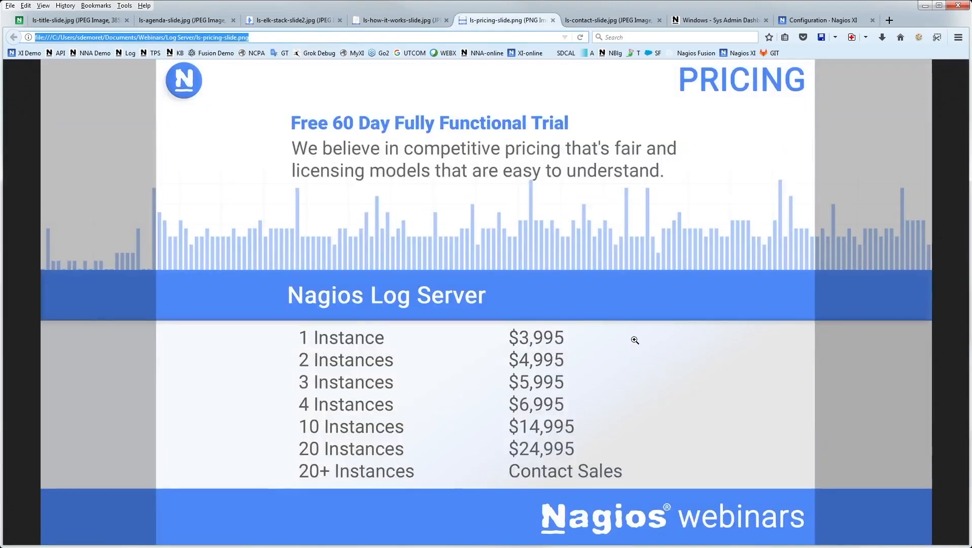